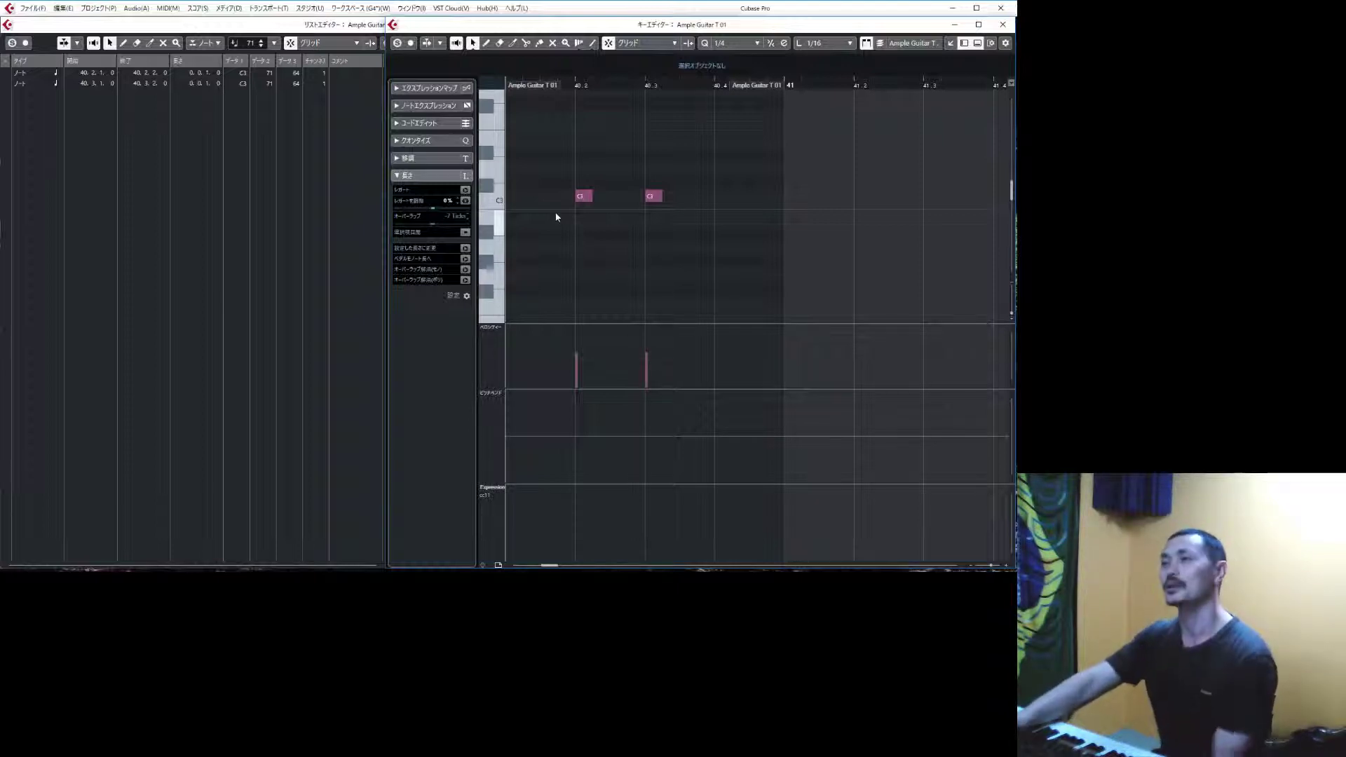
# Step: Try inserting Expression (CC11) events with value 0 and value 127 one tick before the first C3 note
pyautogui.moveTo(549, 159); pyautogui.dragTo(605, 221)
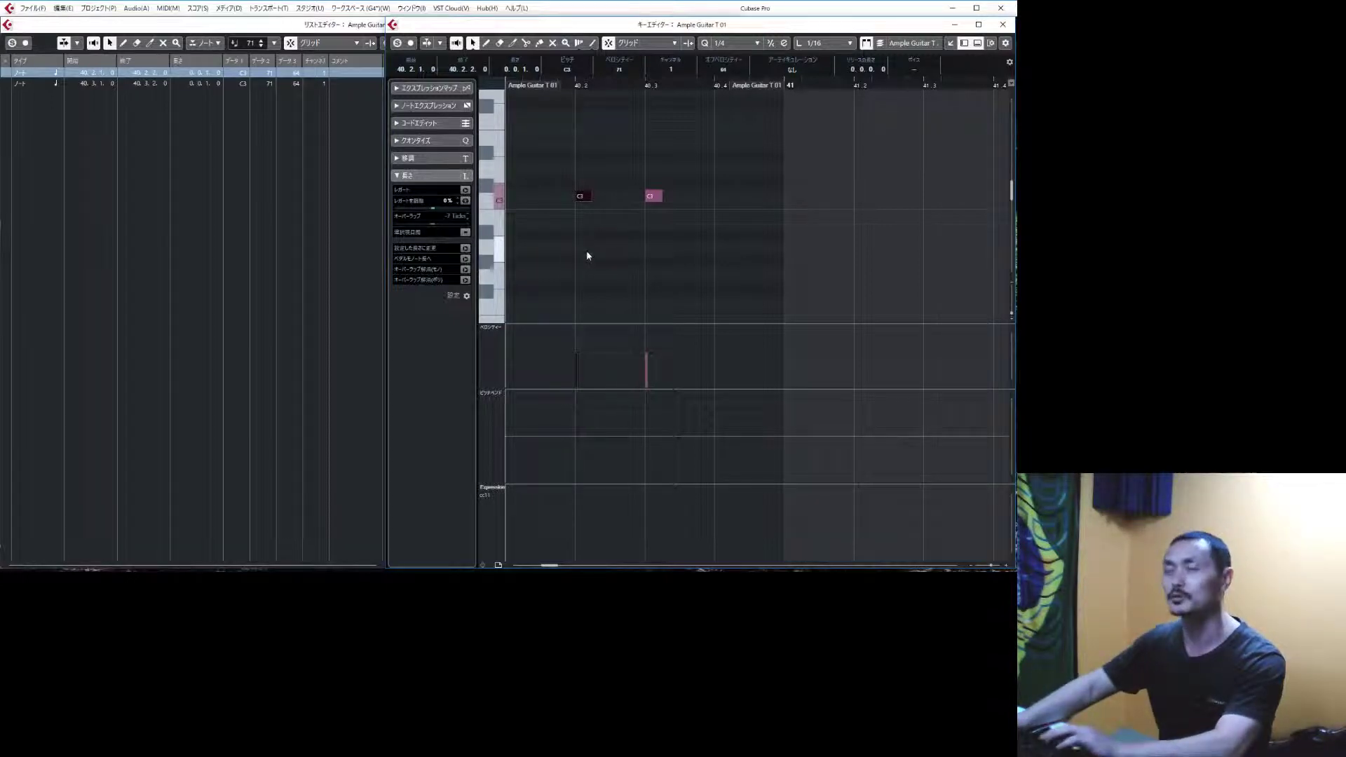
pyautogui.press('e')
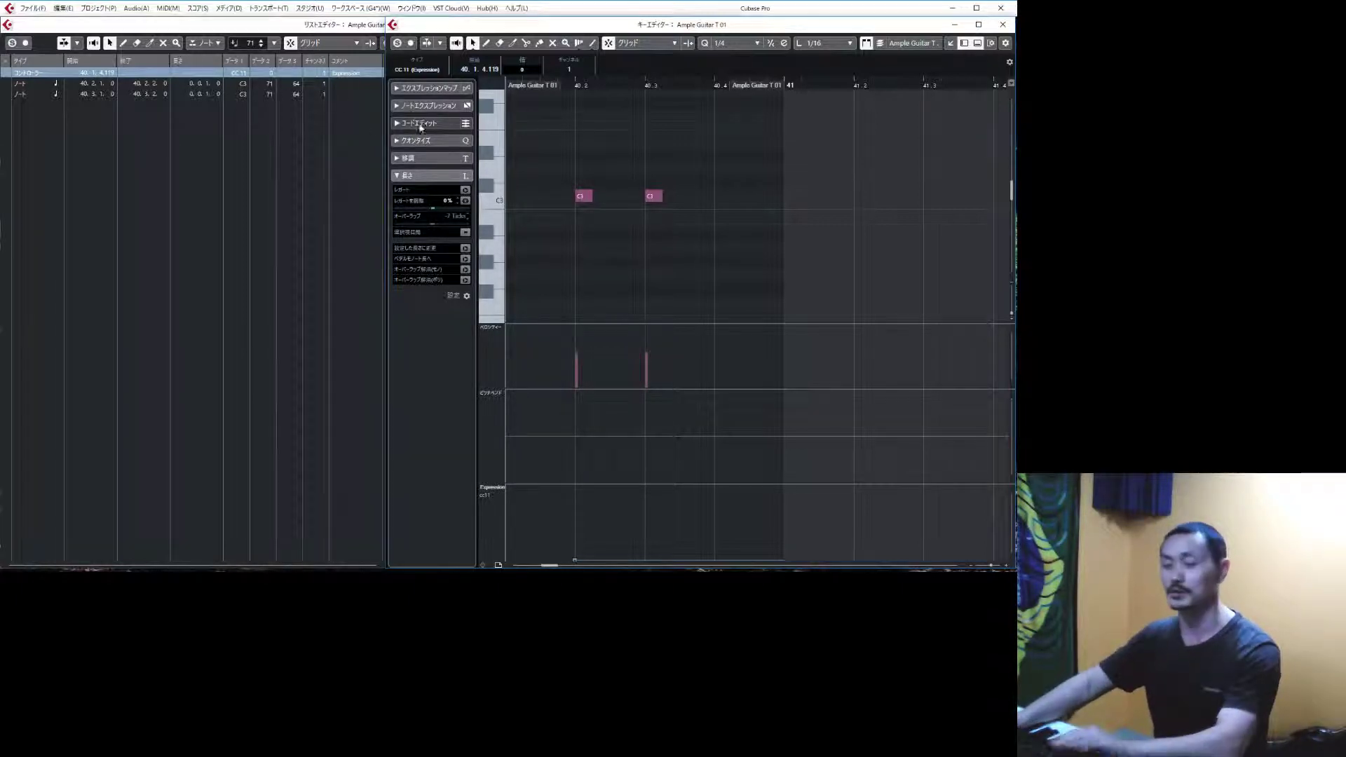
pyautogui.click(580, 195)
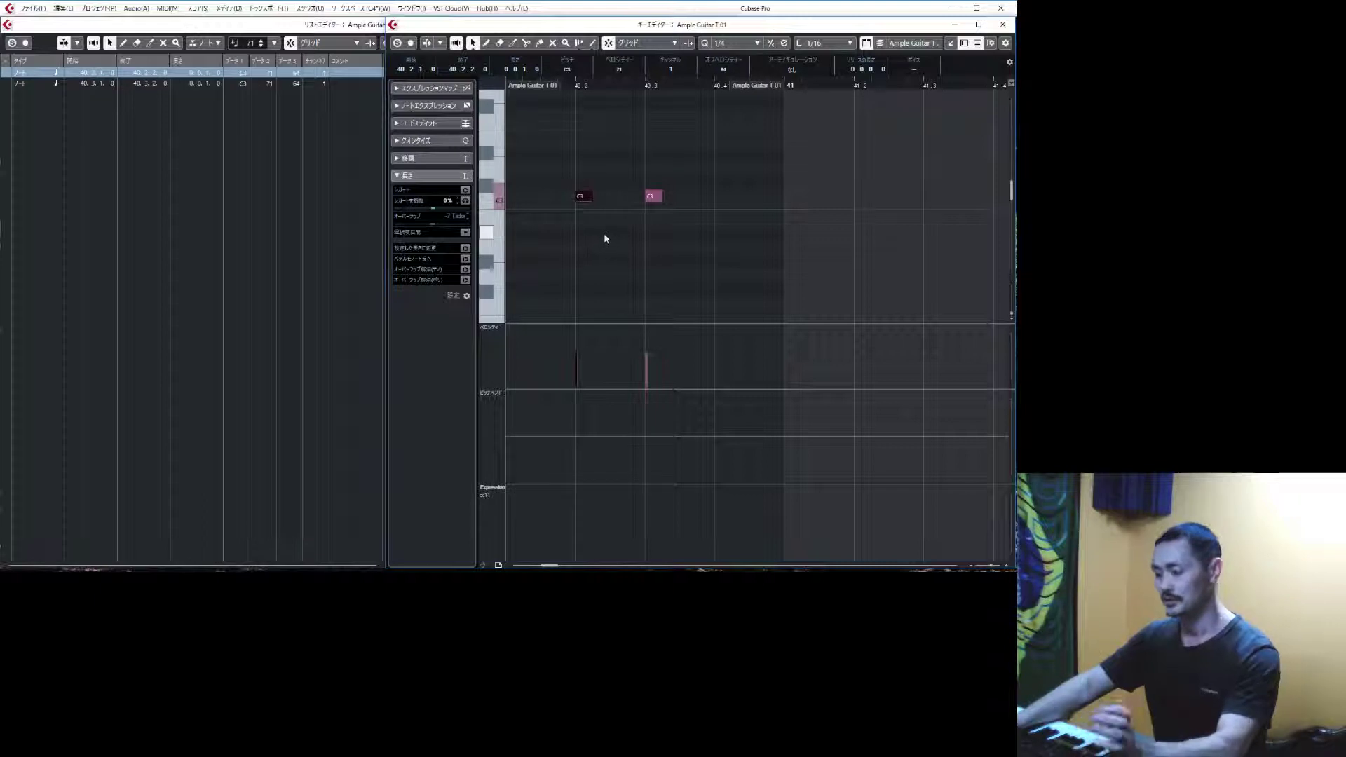
pyautogui.hotkey('ctrl', 'z')
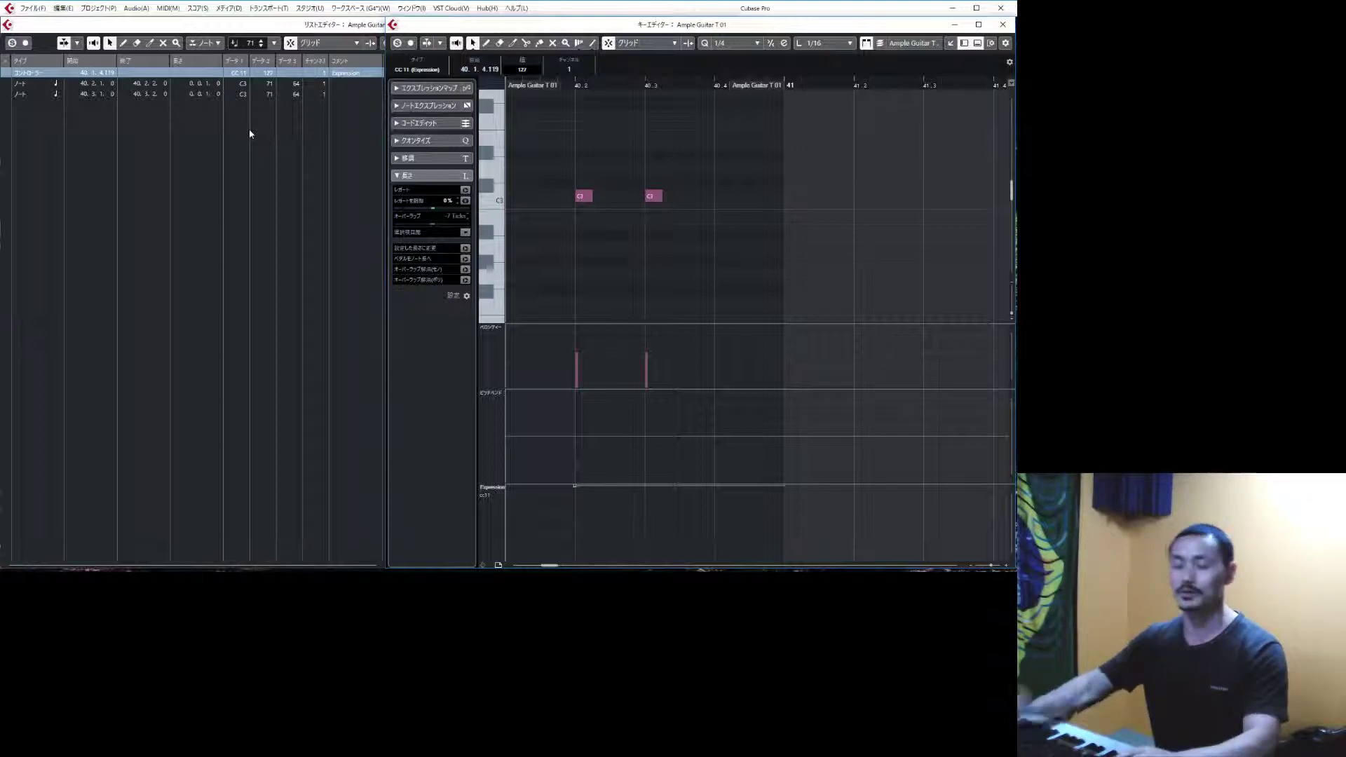
pyautogui.press('Delete')
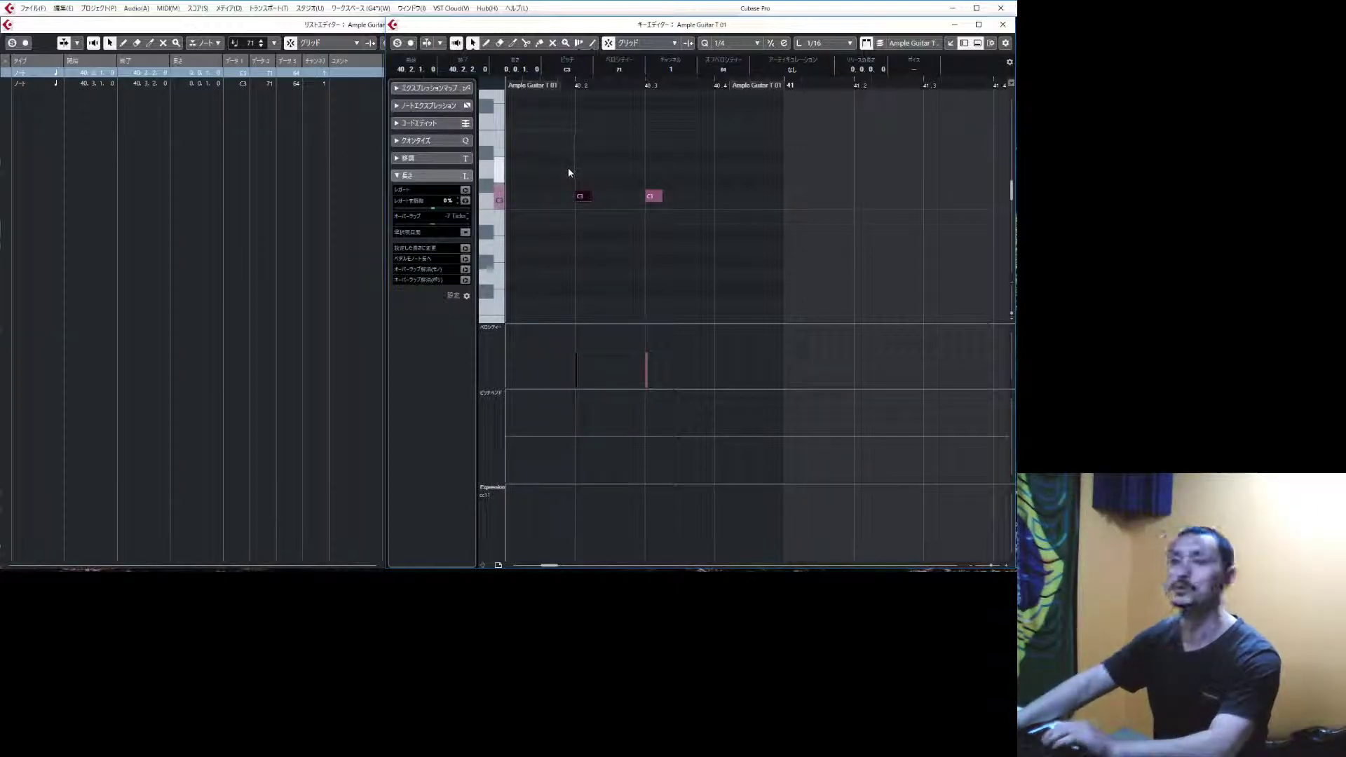
# Step: Try inserting a pitch bend event of value 0 three ticks before the first C3 note, and clear the selection
pyautogui.hotkey('ctrl', 'z')
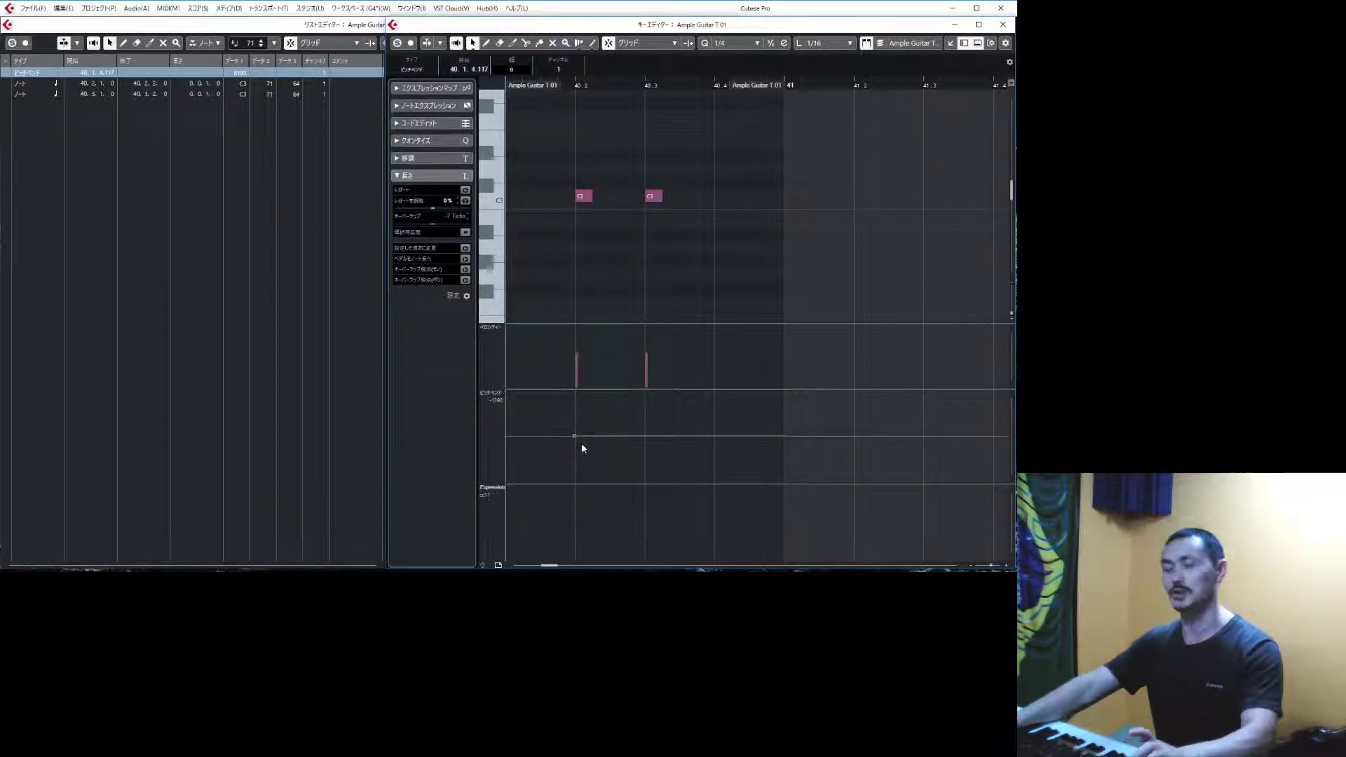
pyautogui.press('Delete')
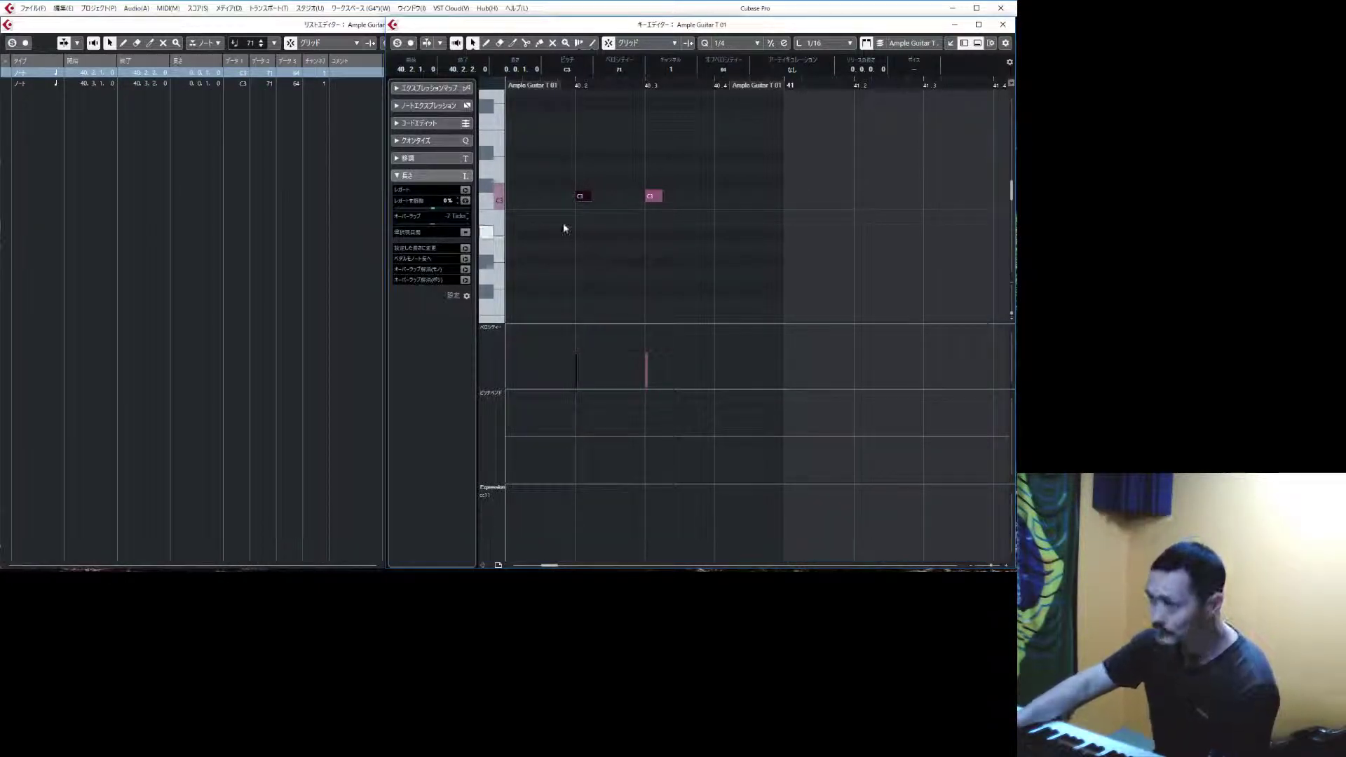
pyautogui.click(563, 172)
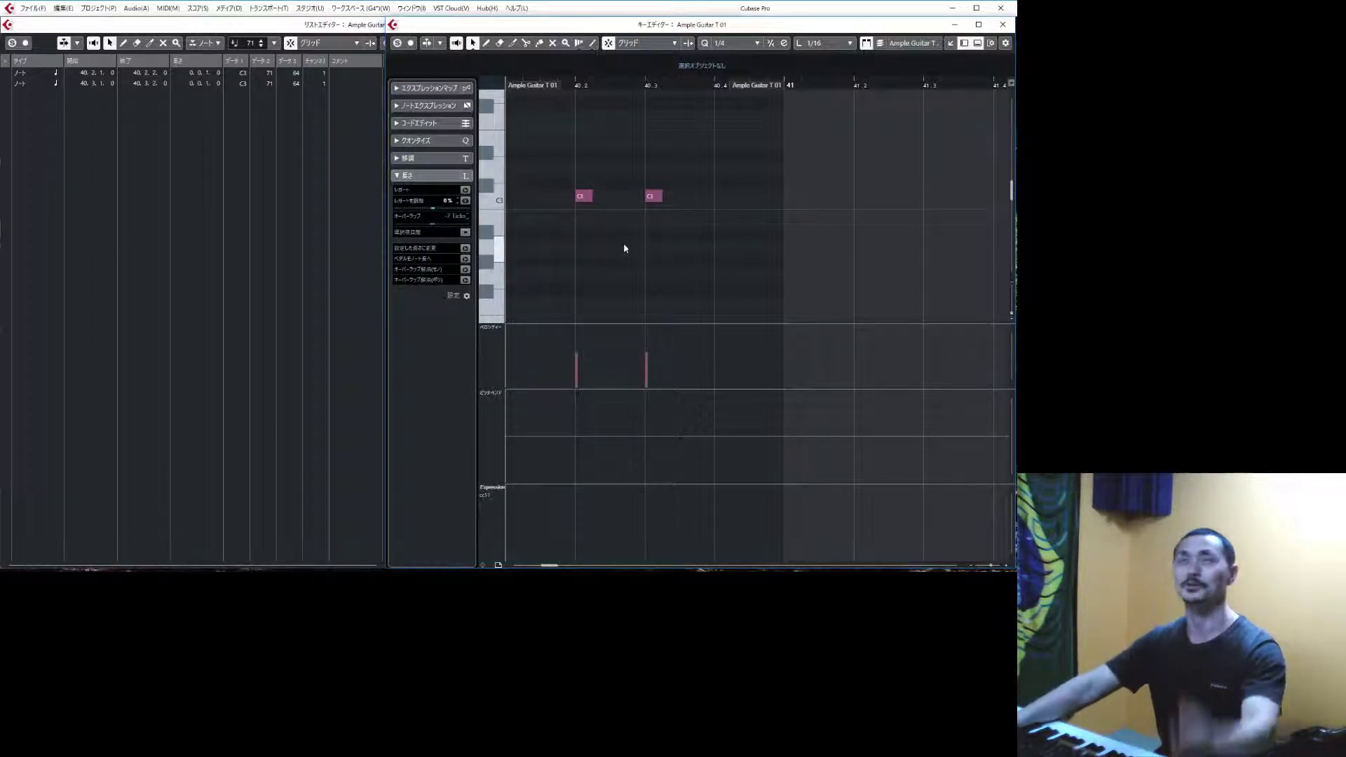
# Step: Insert and undo an Expression (CC11) event of 127 and another of 0 one tick before the first C3 note
pyautogui.click(585, 198)
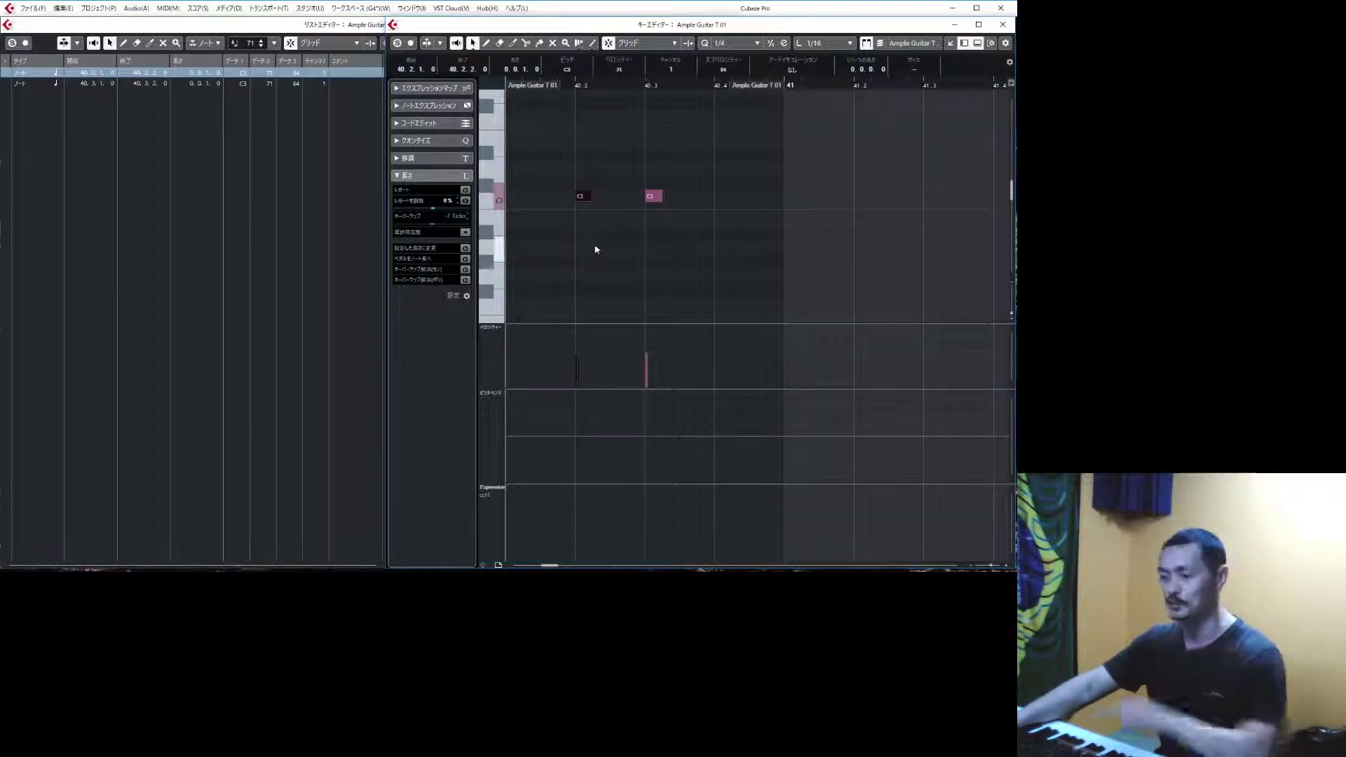
pyautogui.press('e')
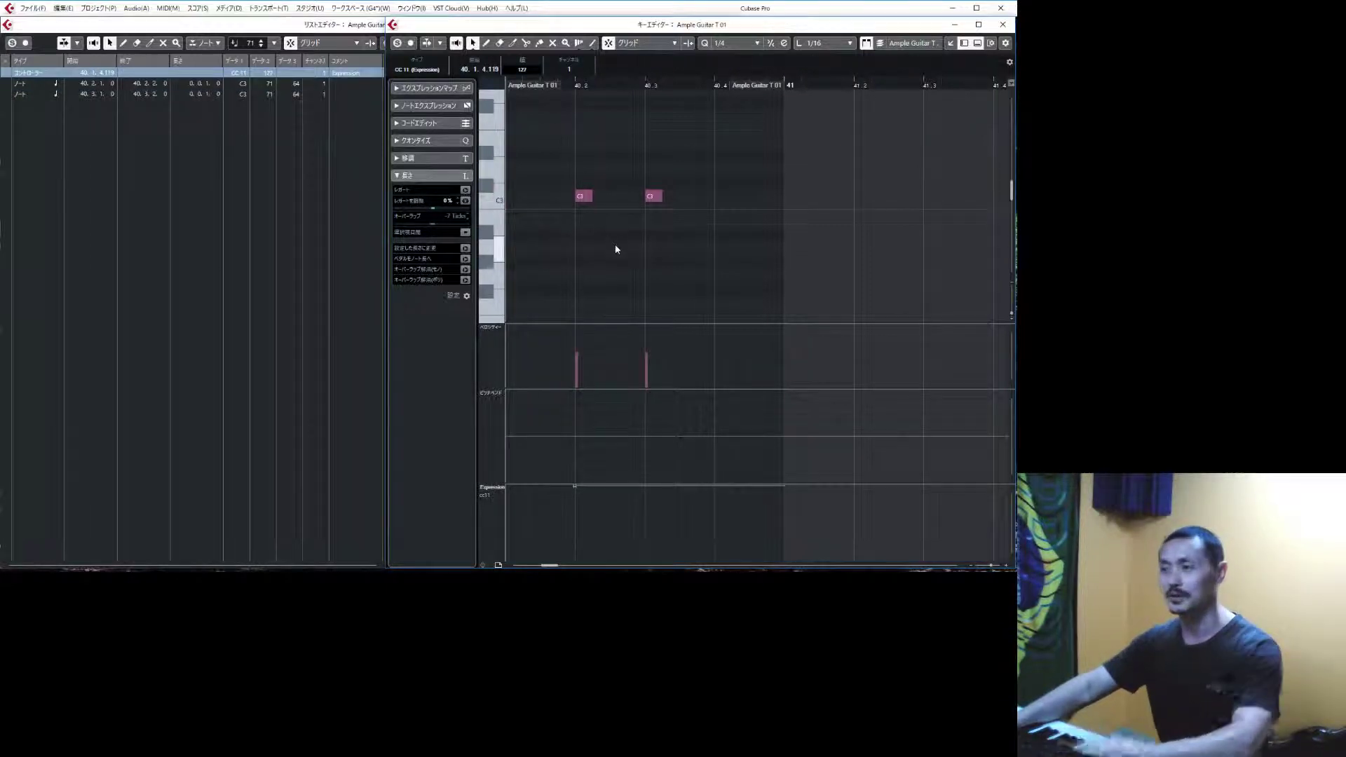
pyautogui.hotkey('ctrl', 'z')
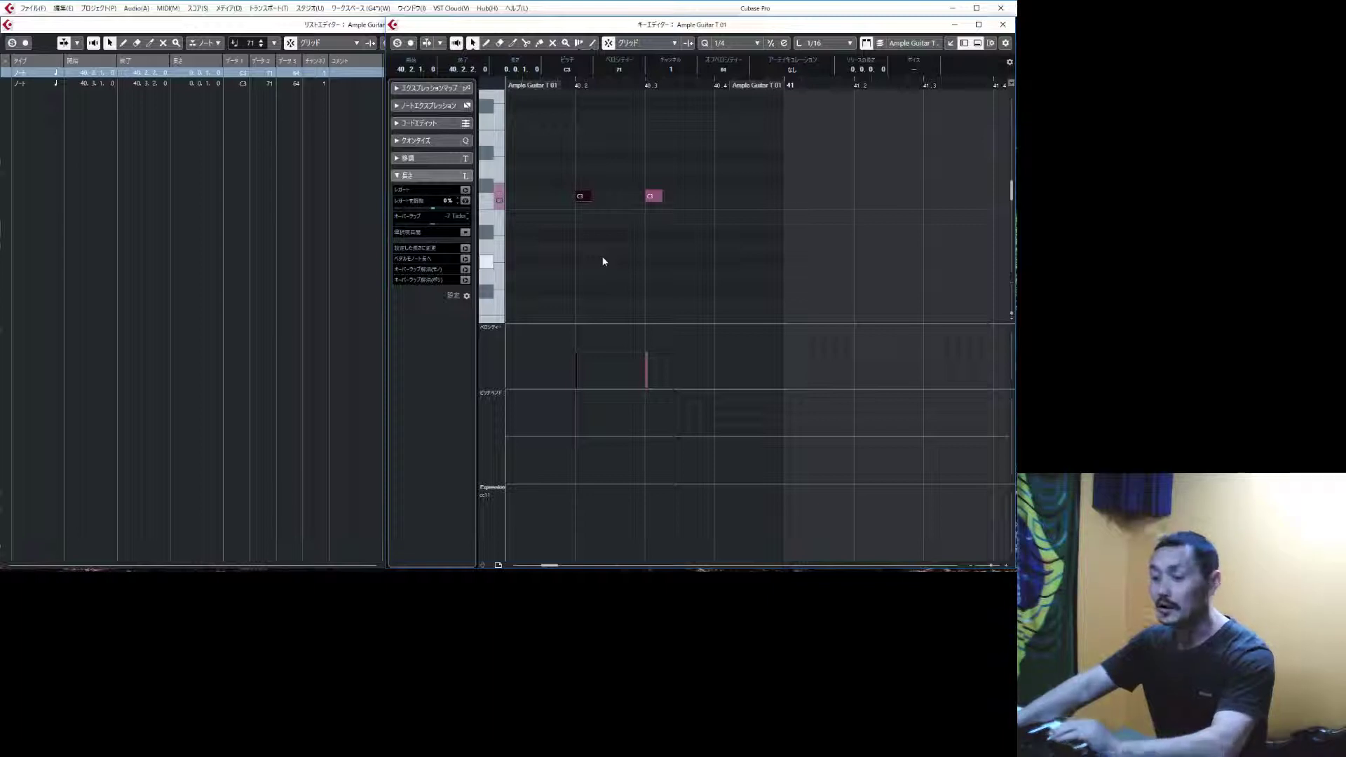
pyautogui.hotkey('shift', 'e')
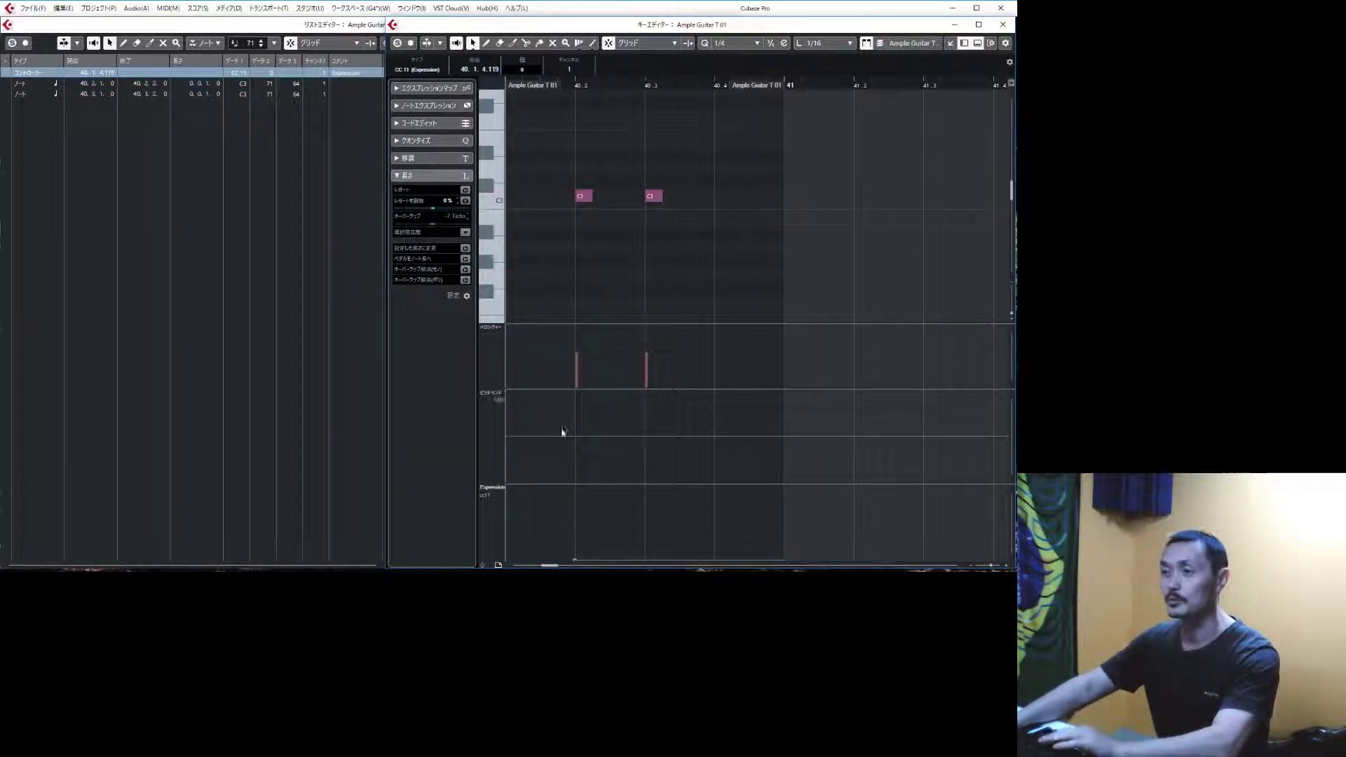
pyautogui.hotkey('ctrl', 'z')
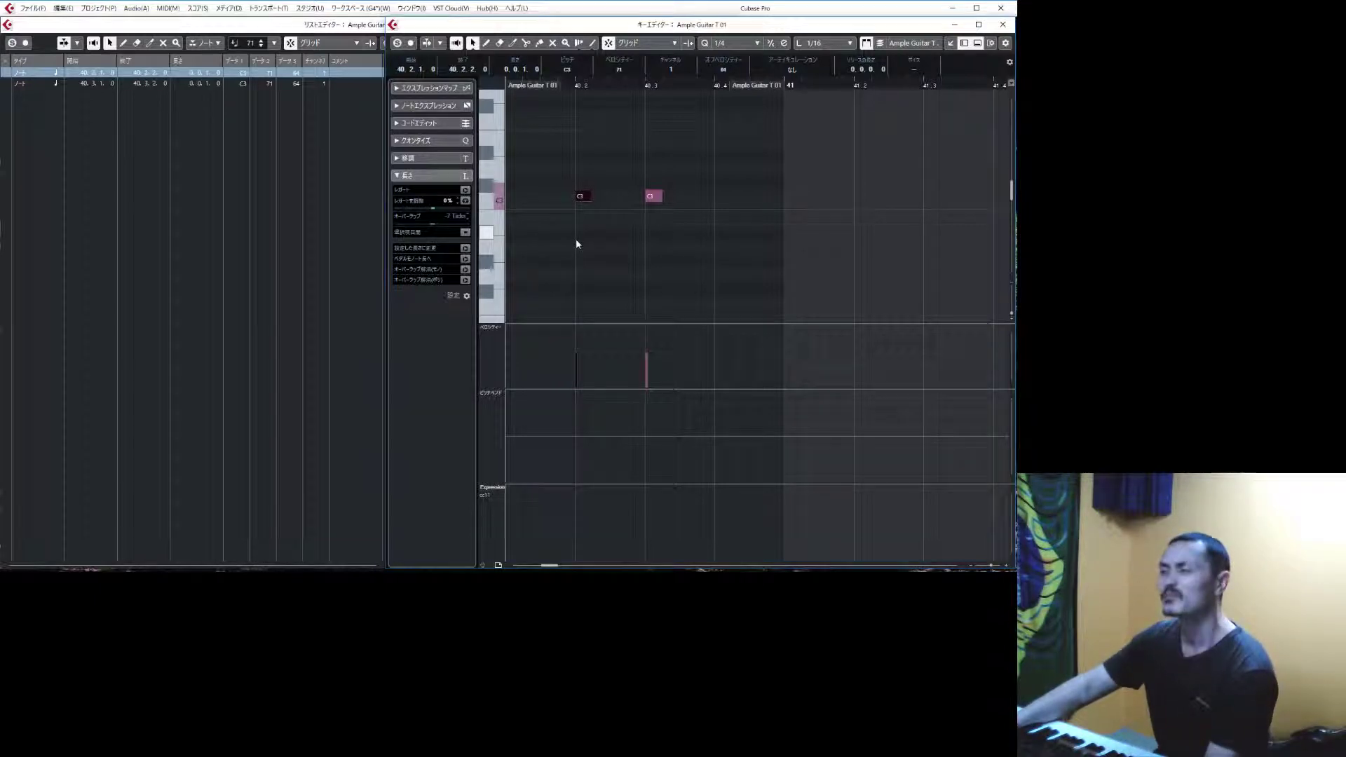
# Step: Try inserting an Expression (CC11) event of value 127 one tick before the second C3 note
pyautogui.press('n')
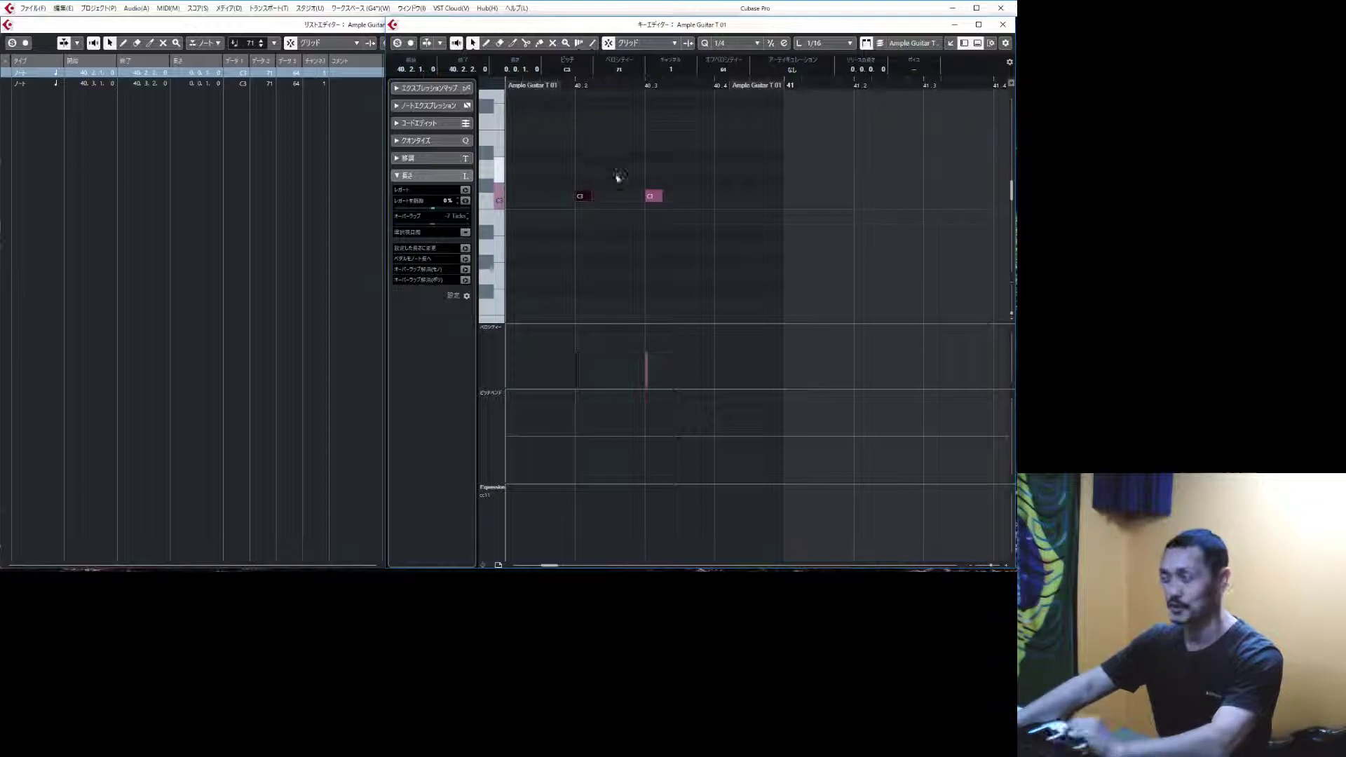
pyautogui.click(653, 197)
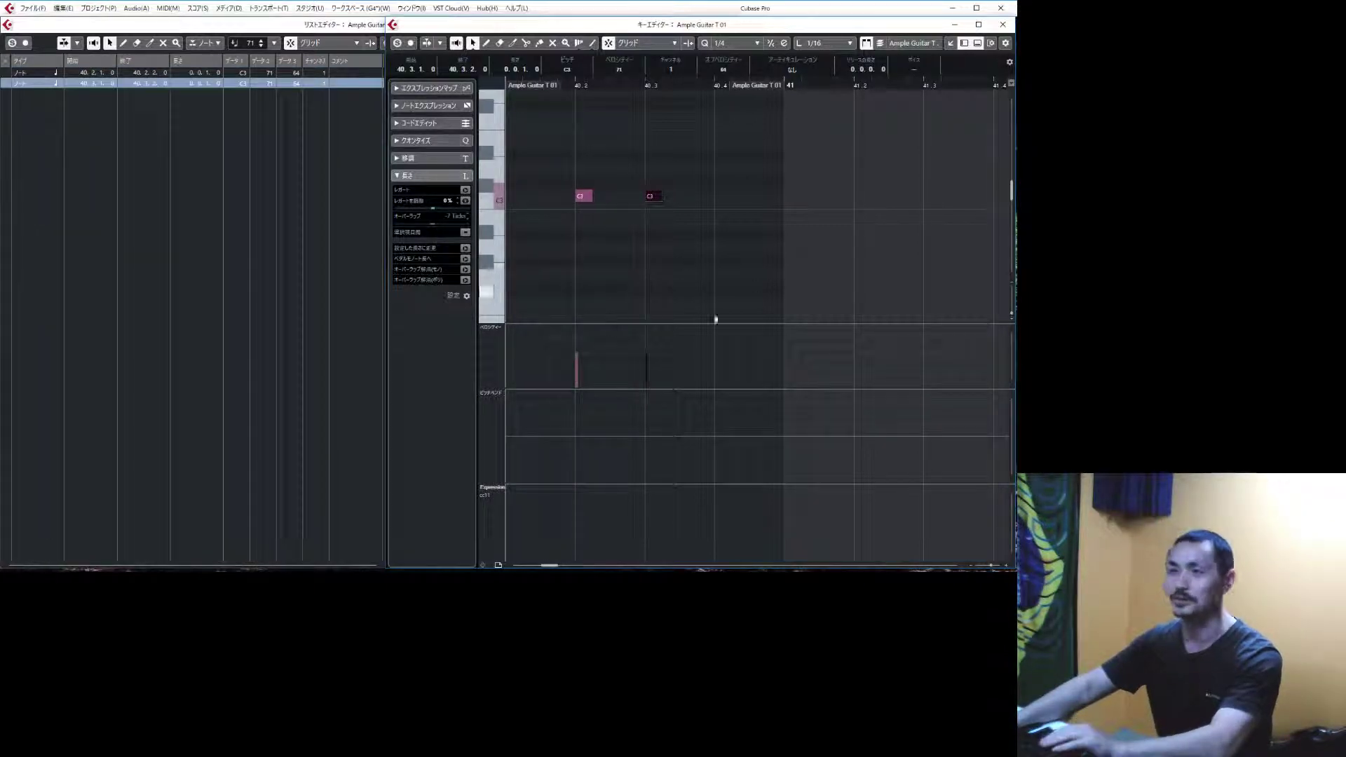
pyautogui.press('e')
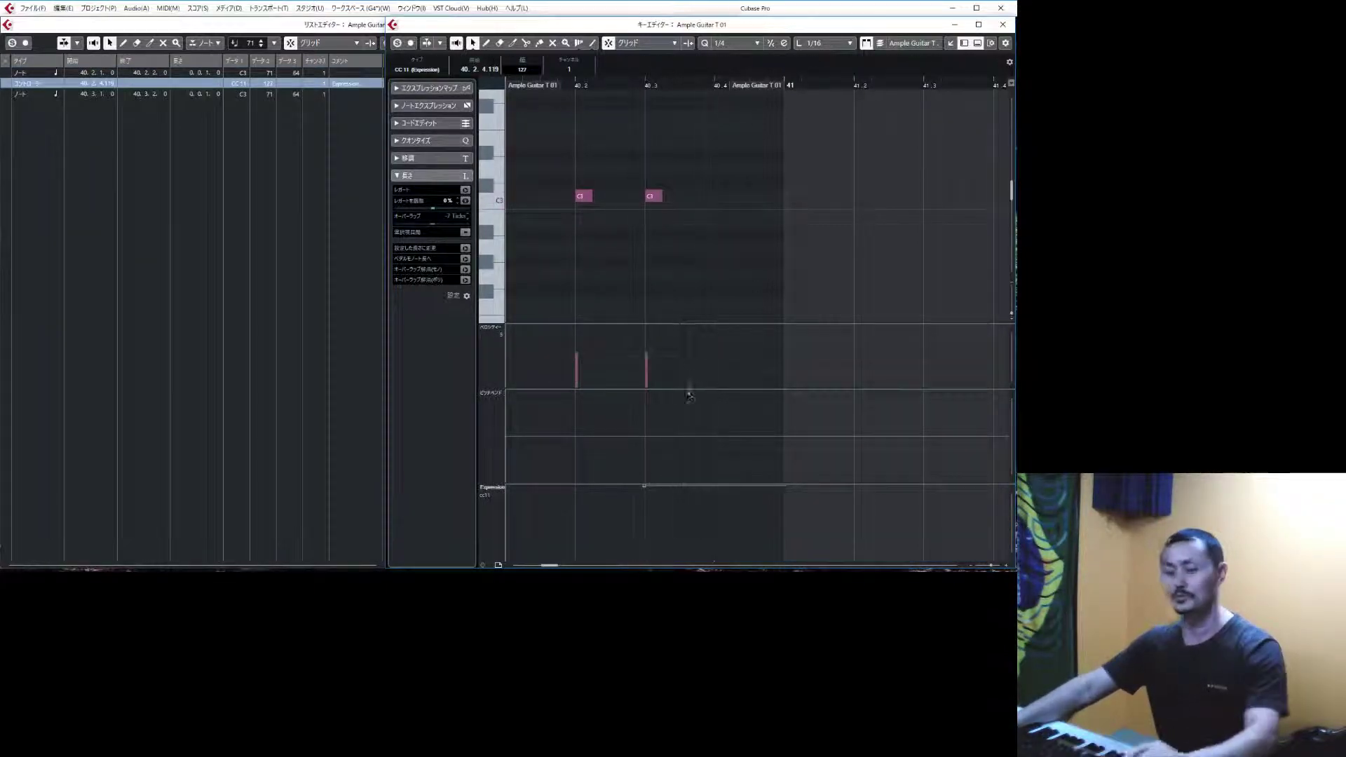
pyautogui.hotkey('ctrl', 'z')
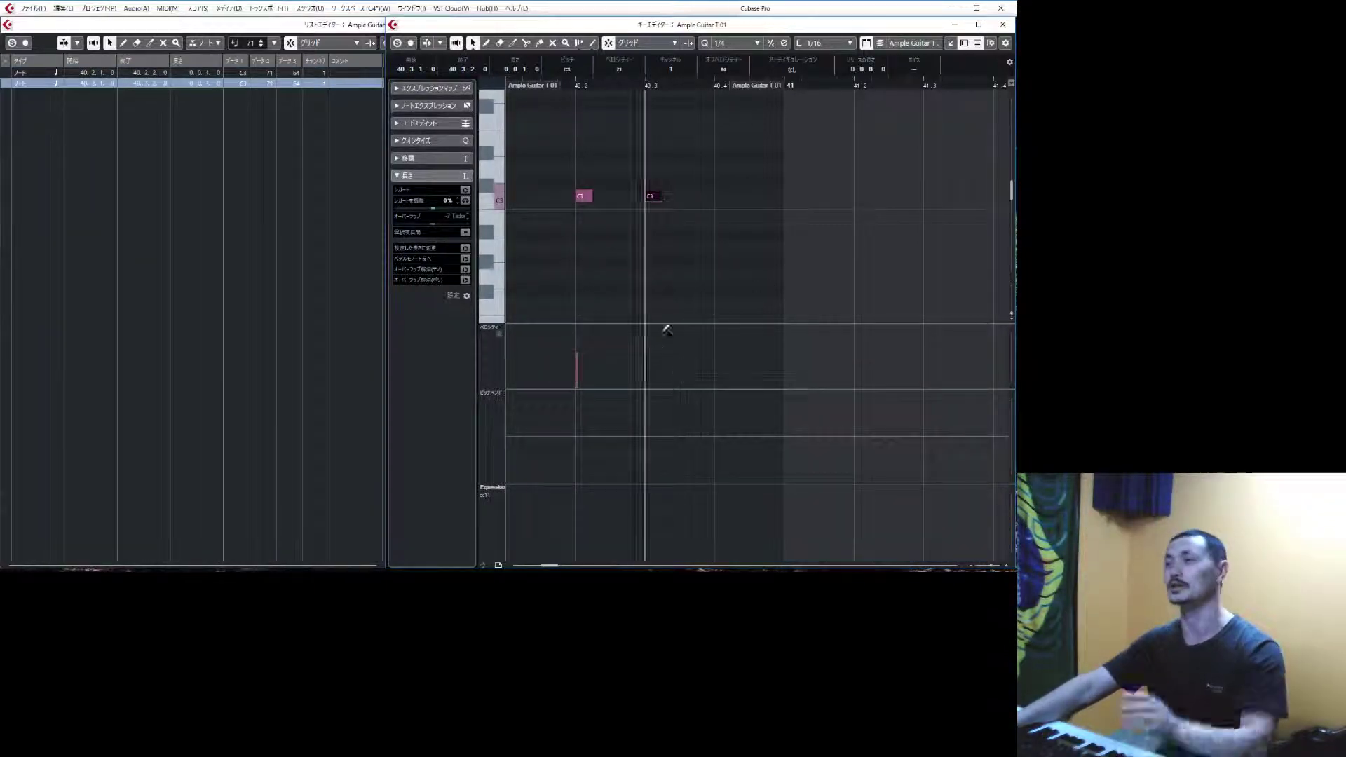
# Step: Try inserting a pitch bend event just before the second C3 note
pyautogui.click(614, 240)
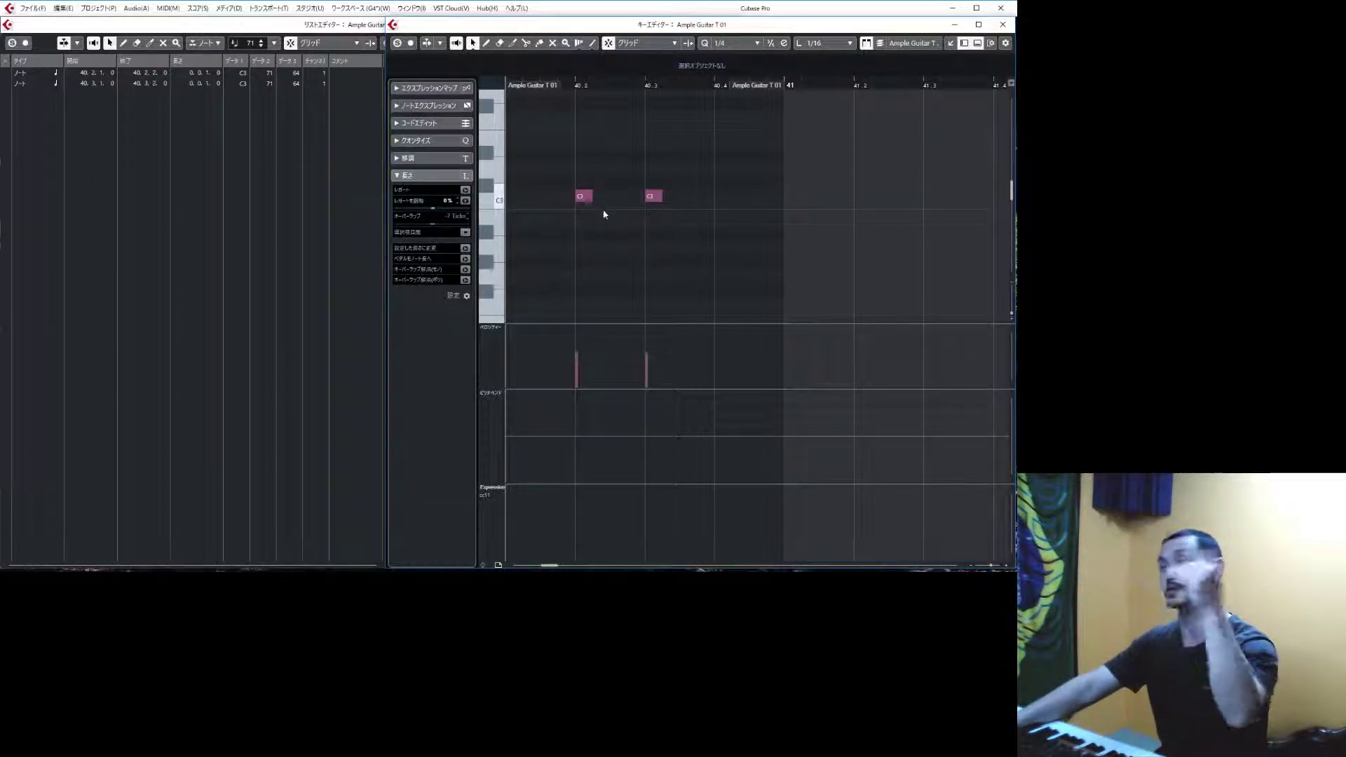
pyautogui.moveTo(604, 201); pyautogui.dragTo(700, 265)
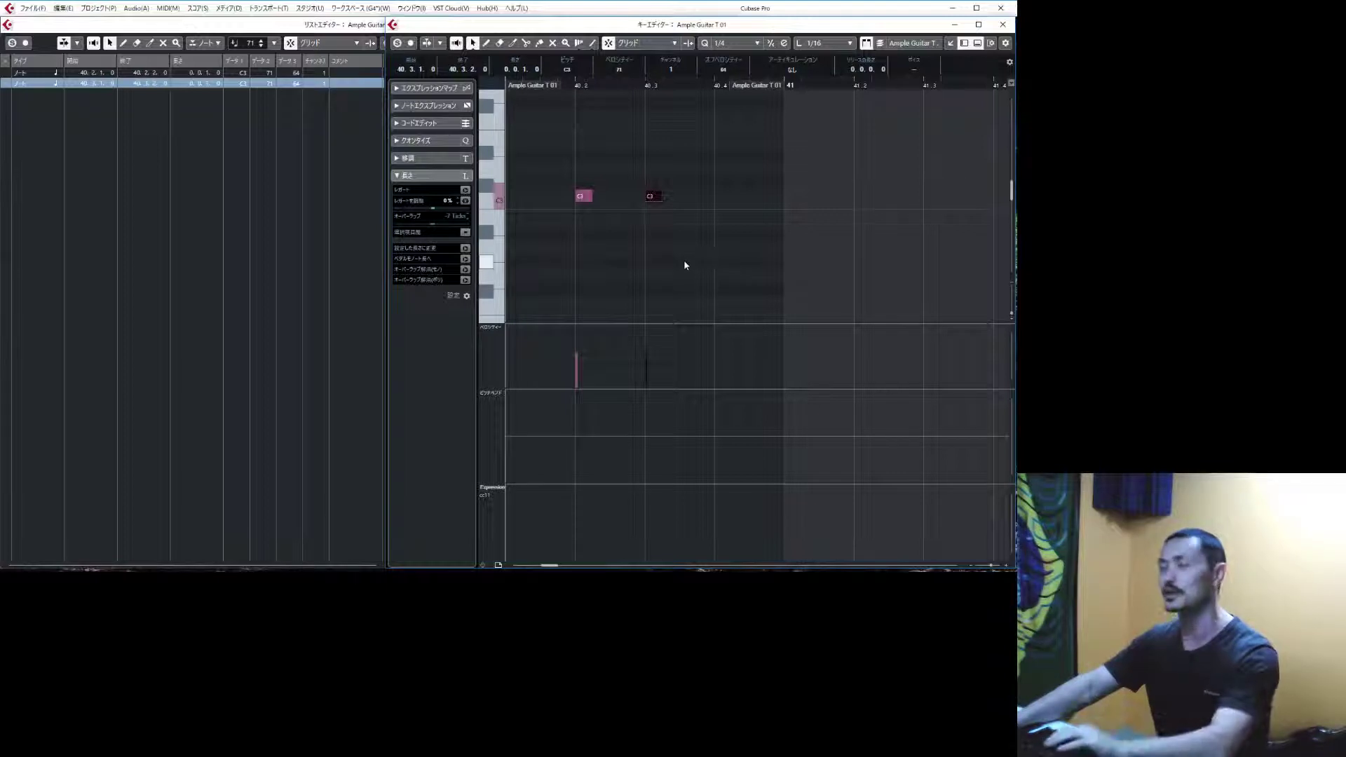
pyautogui.click(685, 264)
pyautogui.click(644, 437)
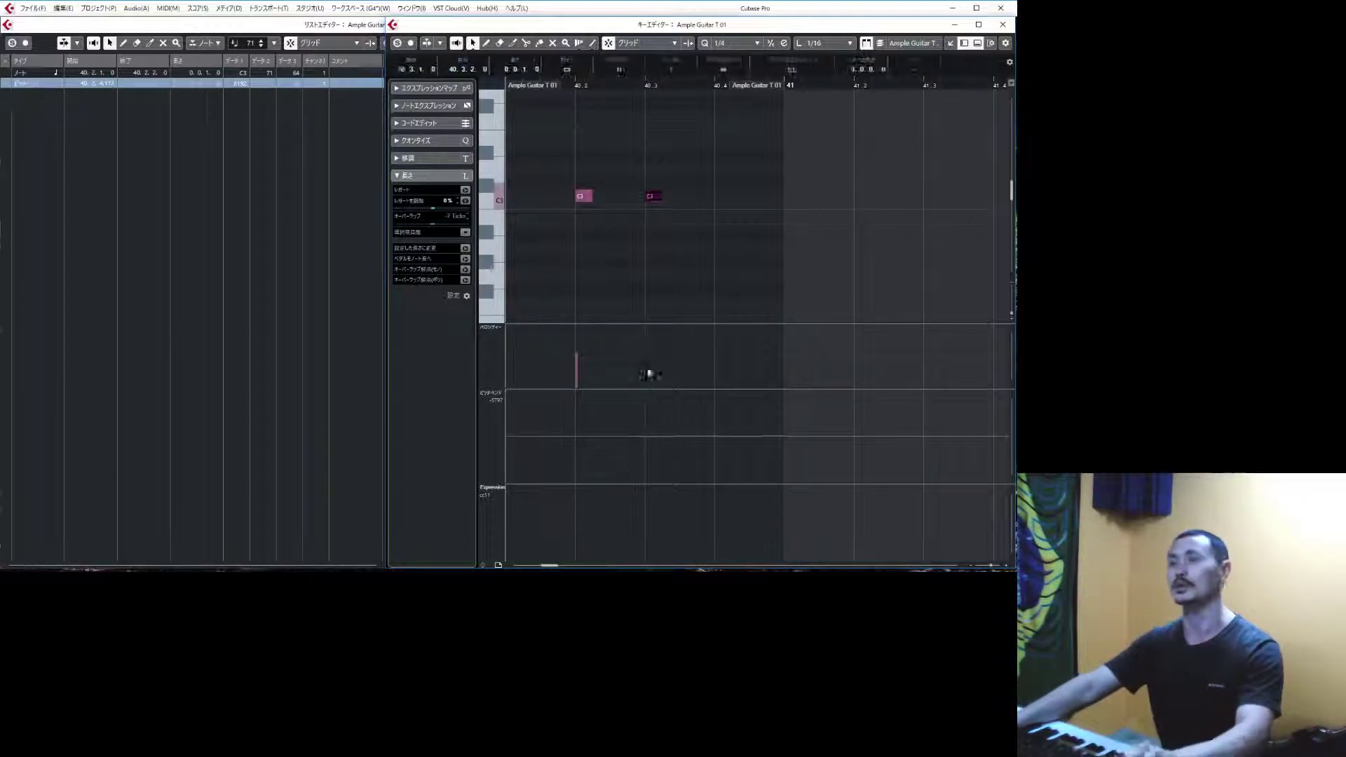
pyautogui.press('Delete')
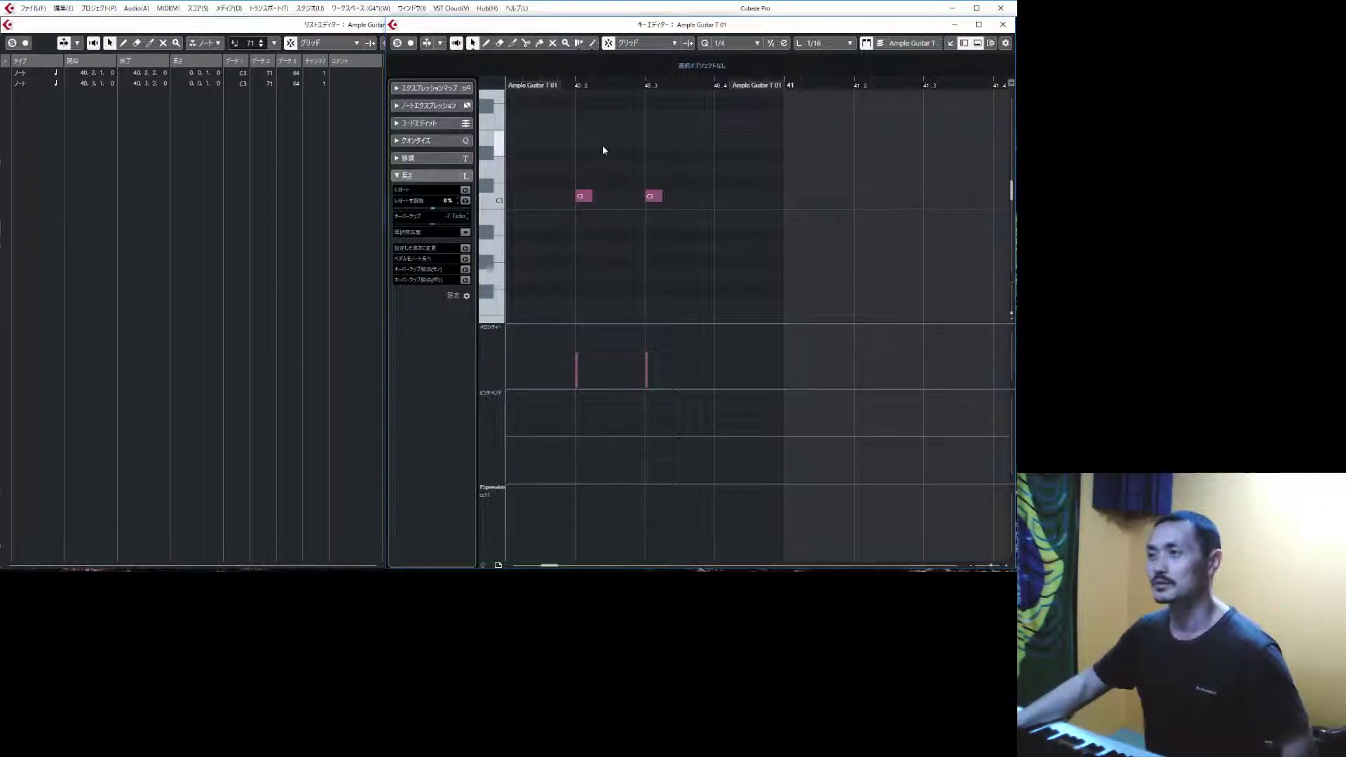
# Step: Open the MIDI Logical Editor with the Insert Note 1 bar preset loaded, and reposition its window
pyautogui.click(168, 8)
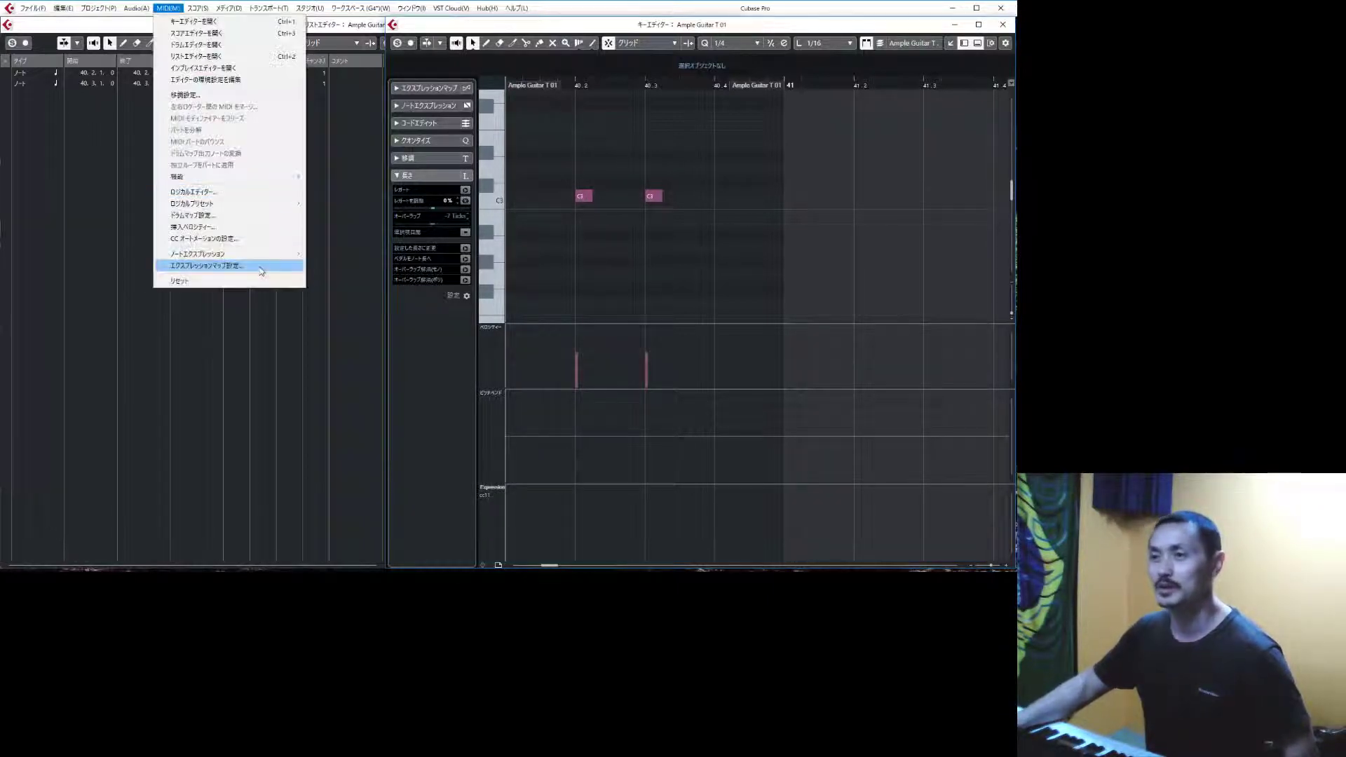
pyautogui.click(246, 192)
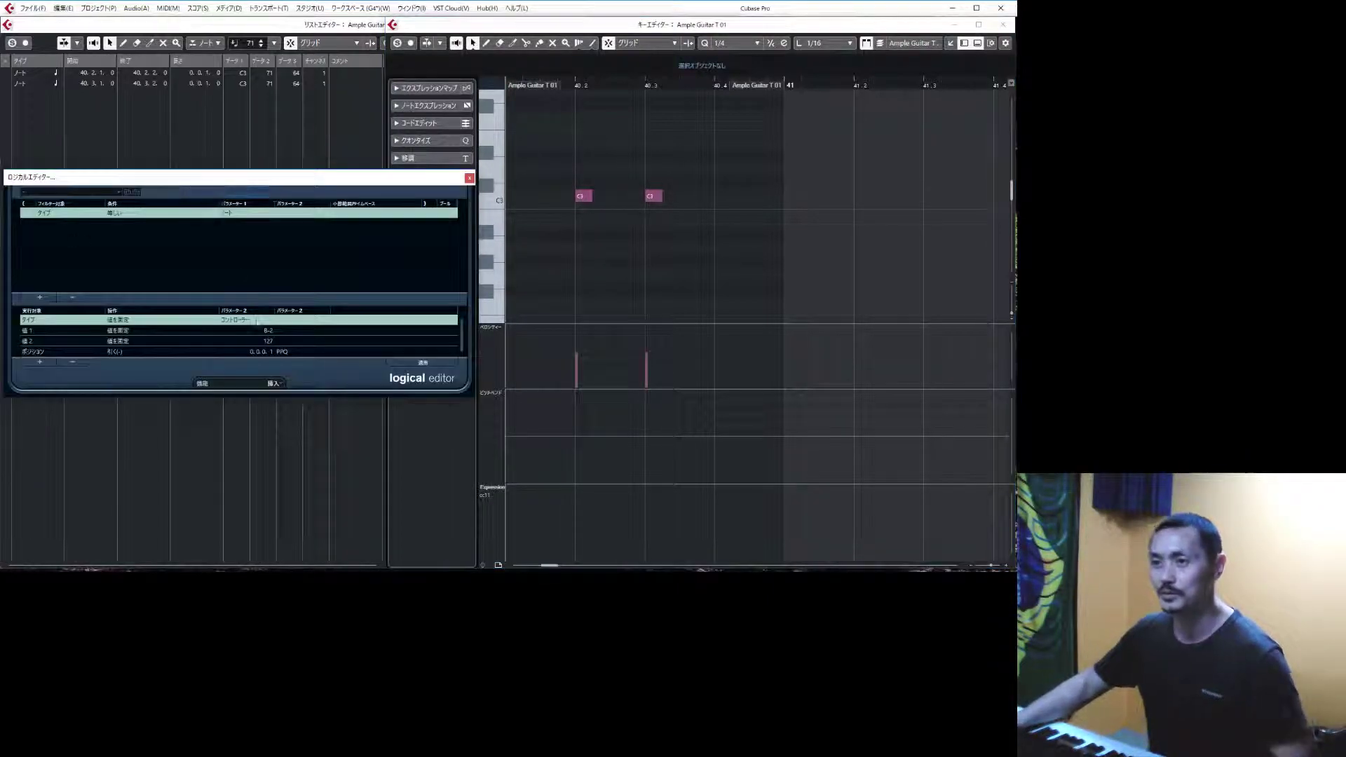
pyautogui.click(70, 192)
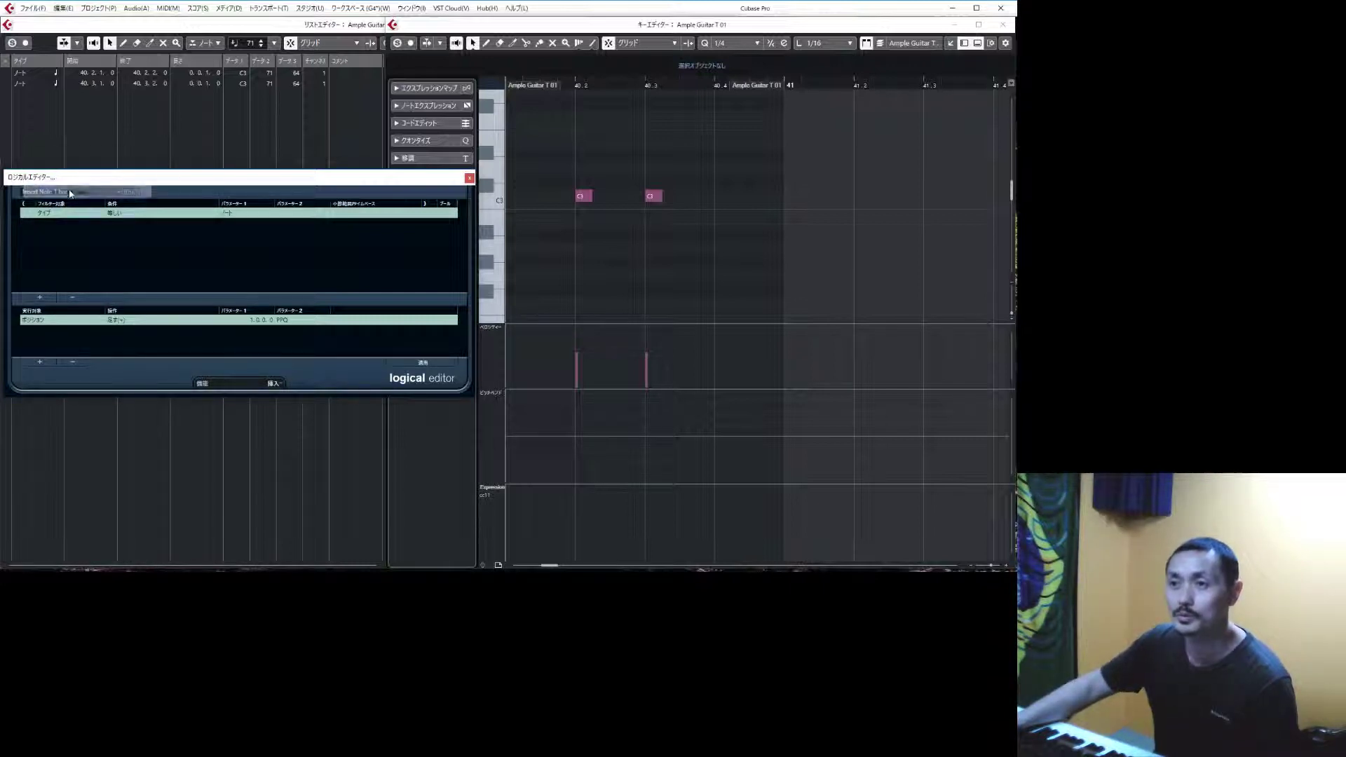
pyautogui.click(70, 191)
pyautogui.click(252, 185)
pyautogui.moveTo(253, 185); pyautogui.dragTo(290, 189)
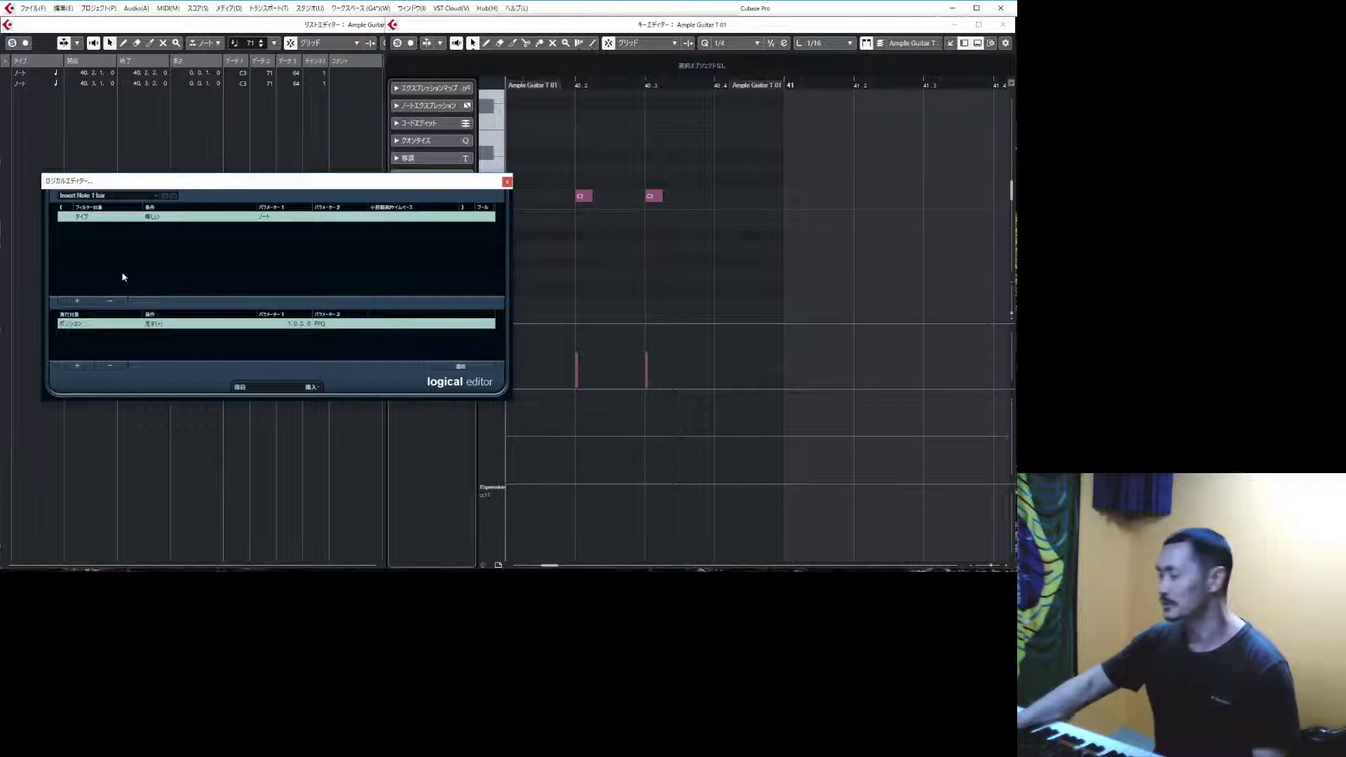
# Step: Examine the list of saved presets in the Logical Editor
pyautogui.click(125, 197)
pyautogui.click(115, 194)
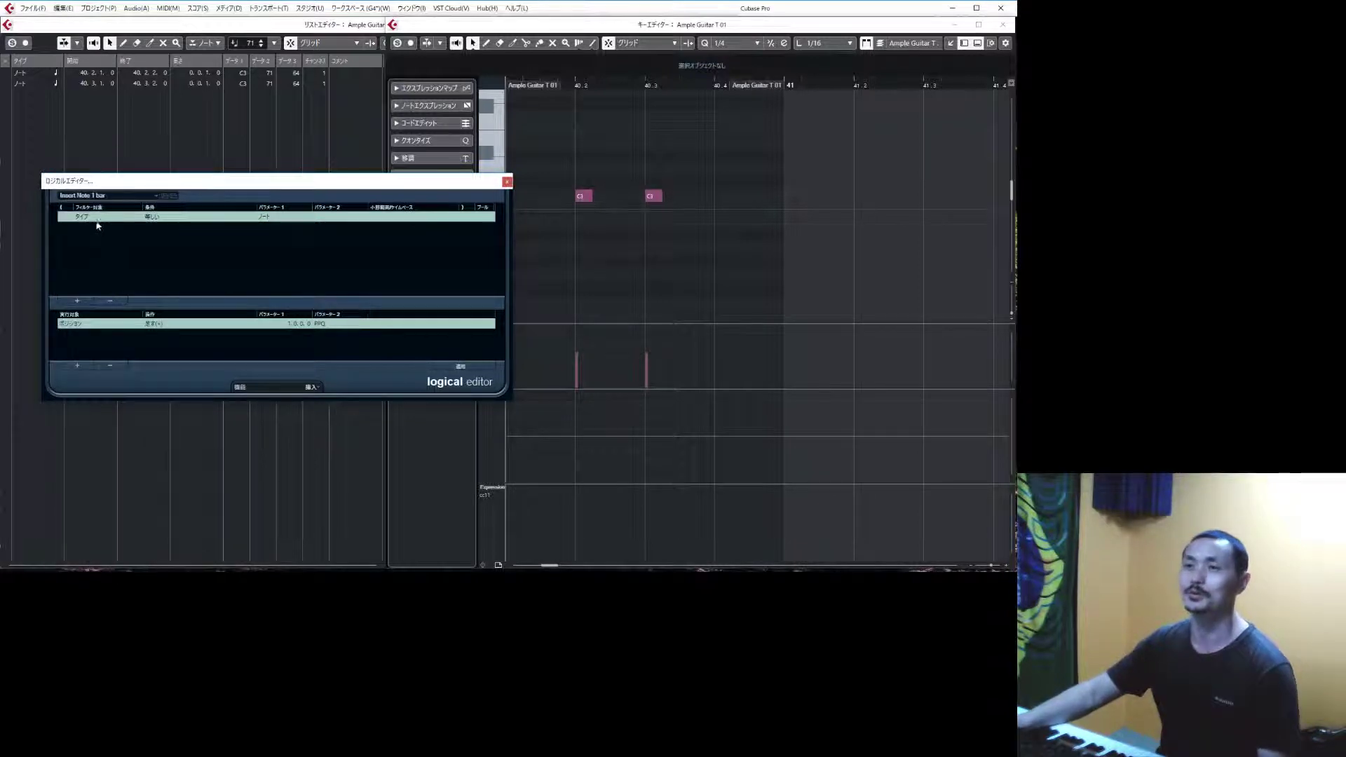
pyautogui.click(104, 197)
pyautogui.click(100, 195)
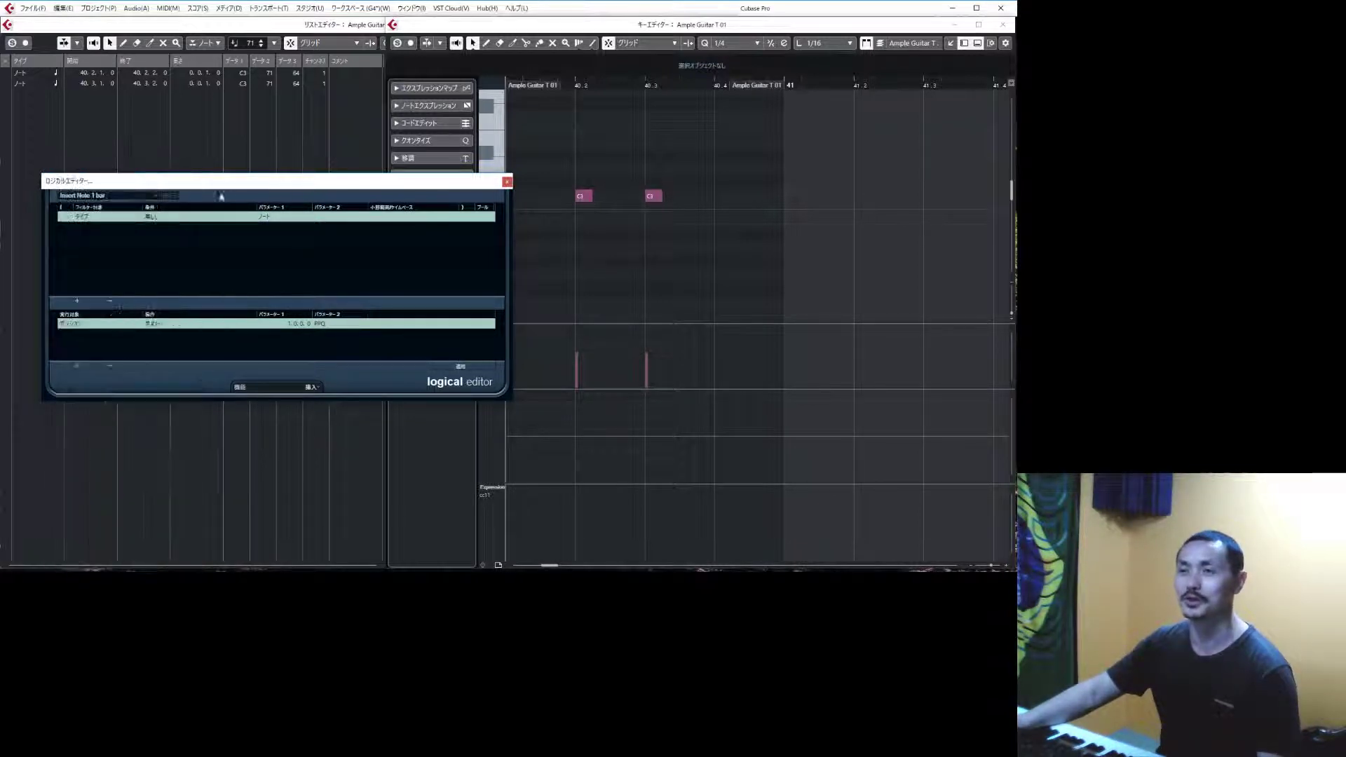
pyautogui.click(84, 198)
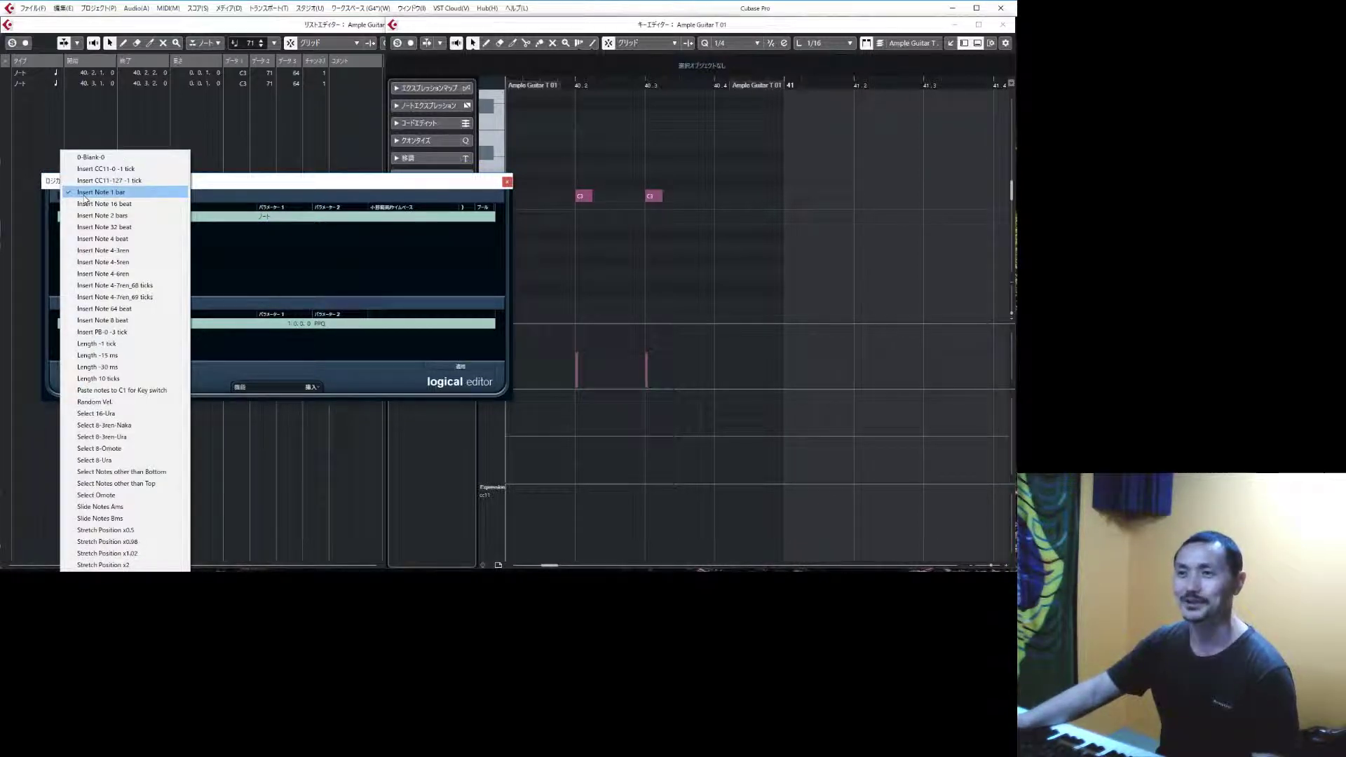
pyautogui.click(85, 197)
pyautogui.click(86, 199)
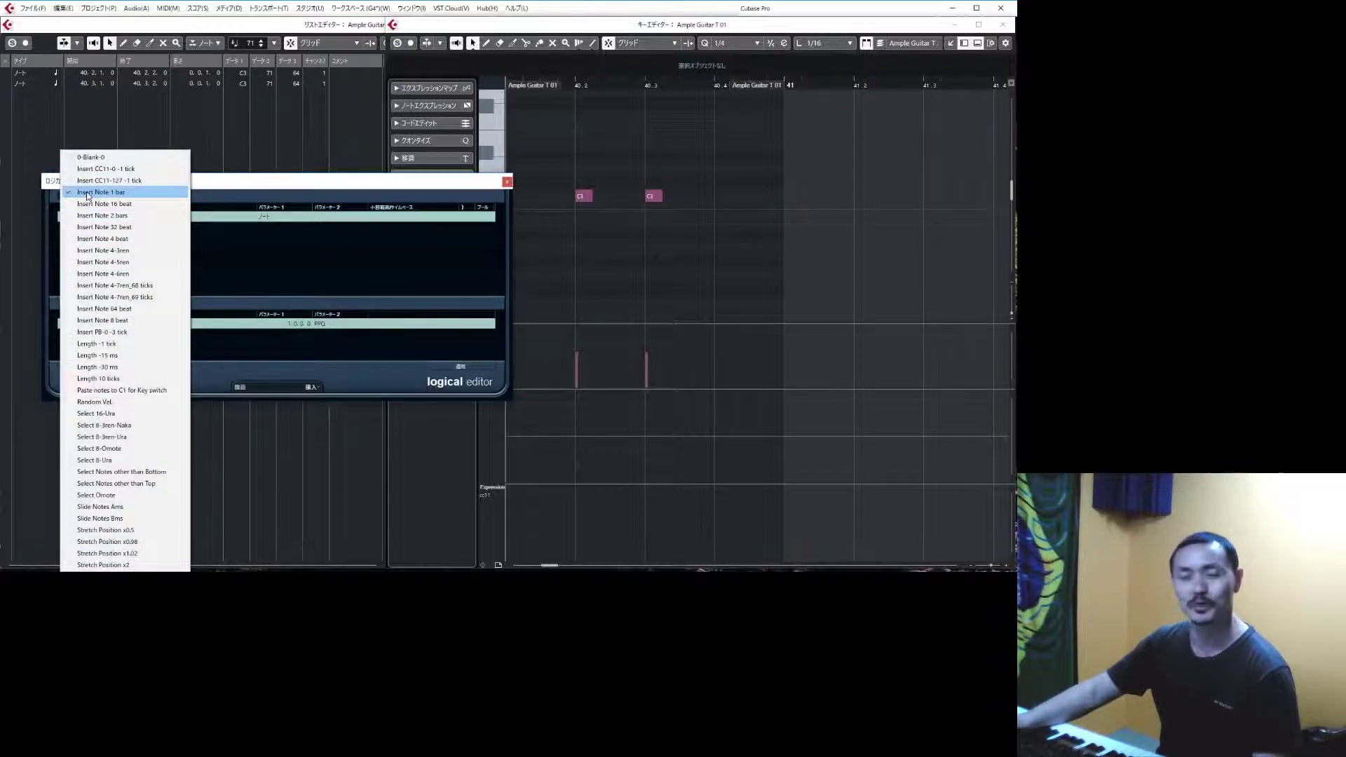
pyautogui.click(86, 196)
# Step: Load the Insert CC11-0 -1 tick preset to view its settings, and switch to the Insert CC11-127 -1 tick preset
pyautogui.click(106, 198)
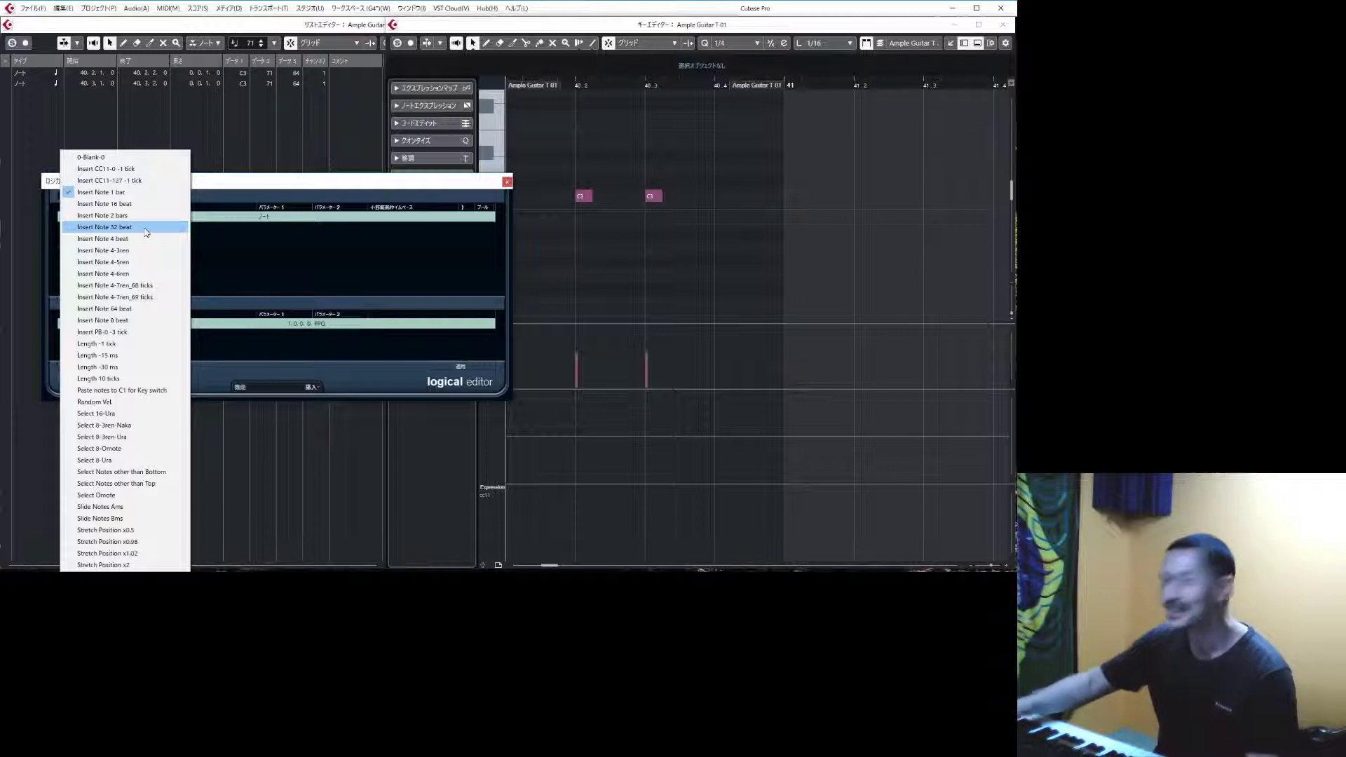
pyautogui.click(114, 172)
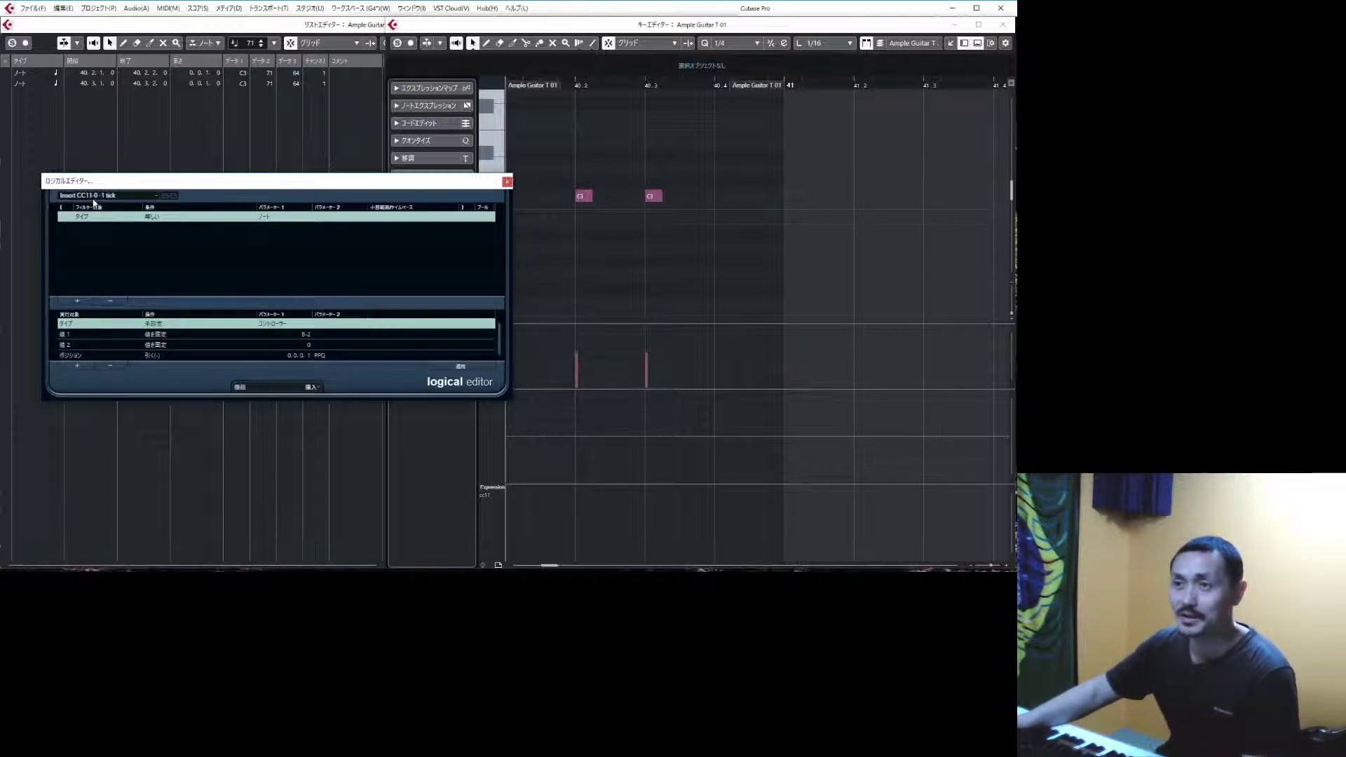
pyautogui.click(93, 202)
pyautogui.click(98, 183)
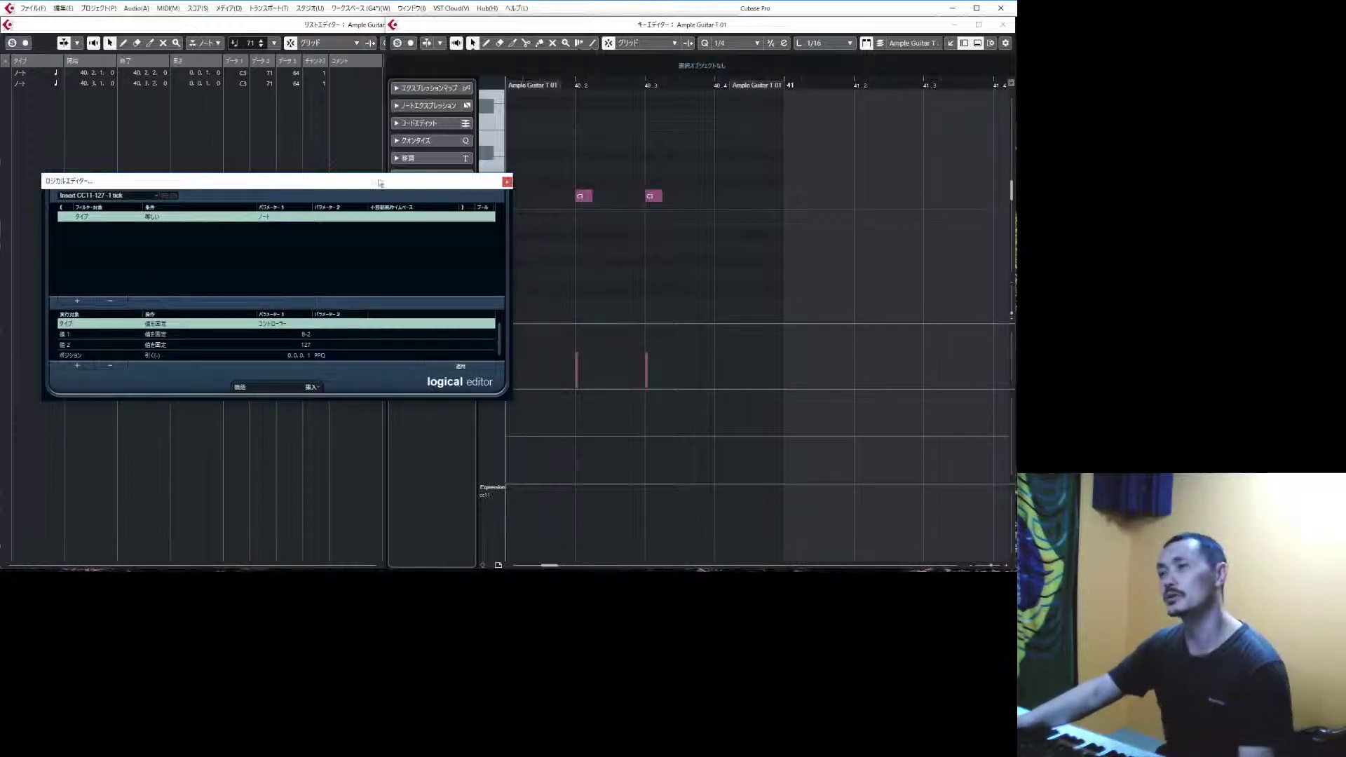
pyautogui.moveTo(378, 181)
pyautogui.mouseDown()
pyautogui.moveTo(377, 224)
pyautogui.moveTo(364, 195)
pyautogui.mouseUp()
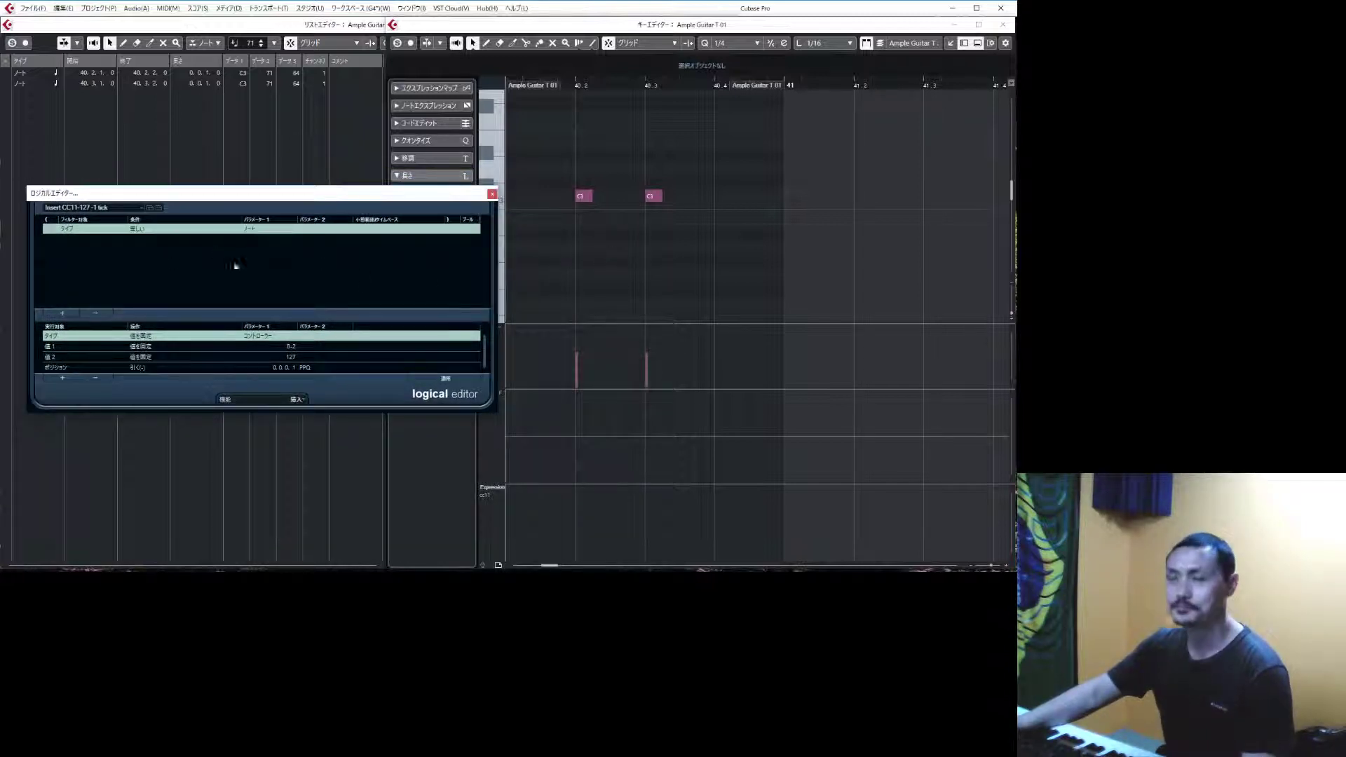
# Step: Select the first C3 note, and clear the selection again
pyautogui.moveTo(566, 162); pyautogui.dragTo(617, 227)
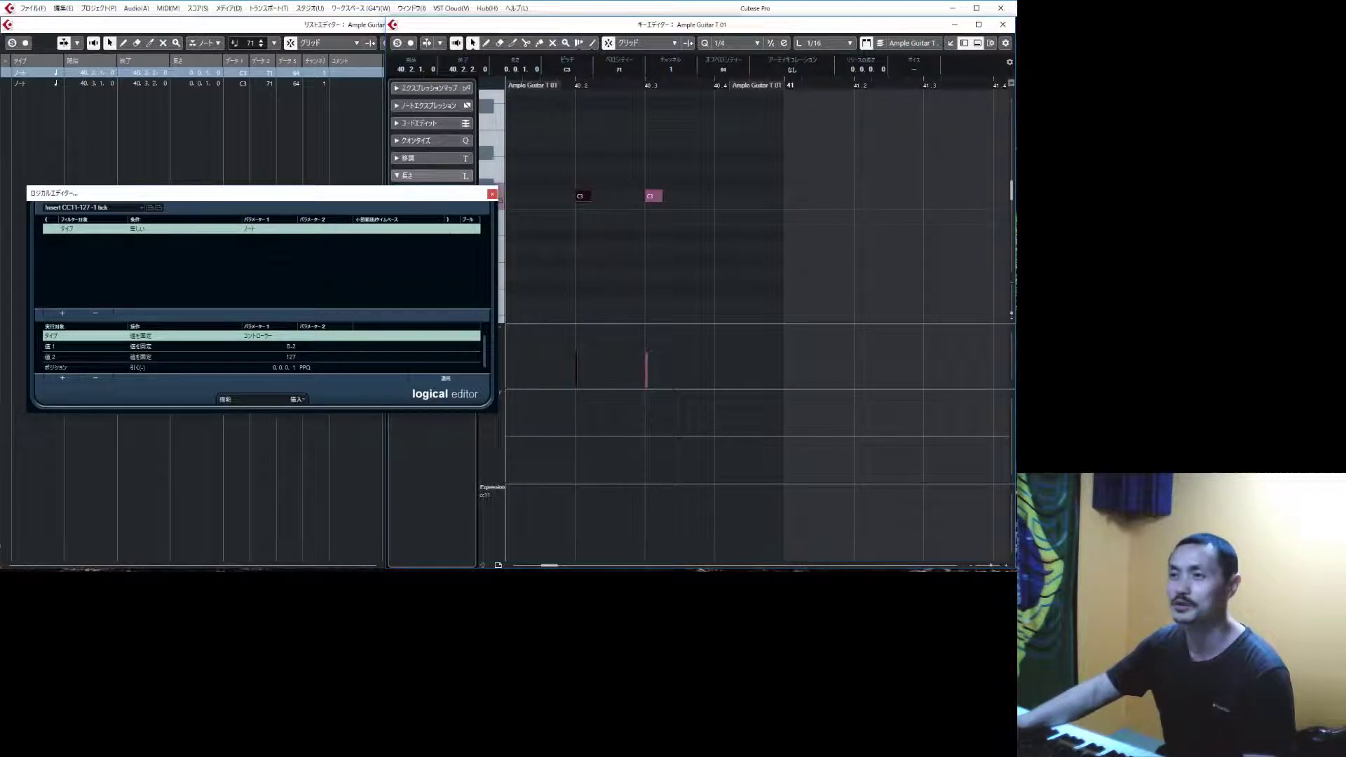
pyautogui.click(791, 201)
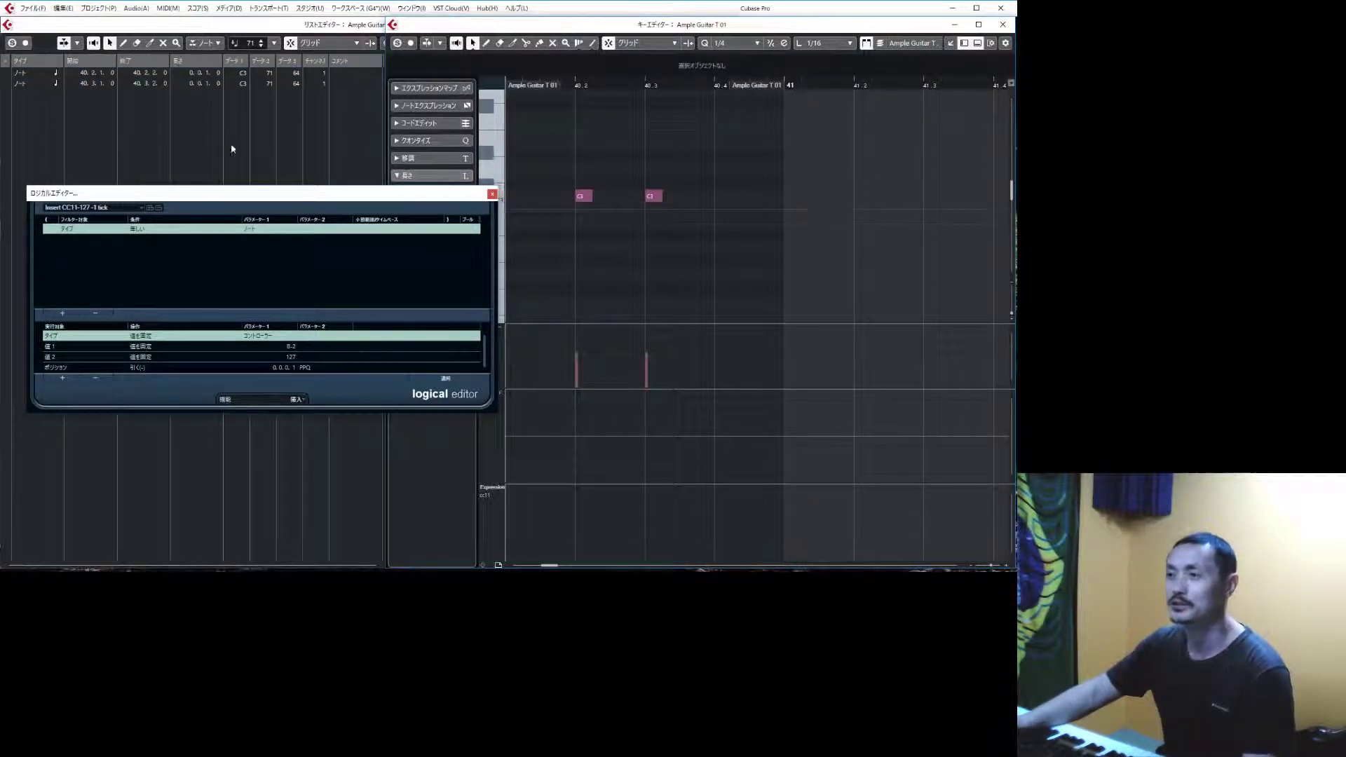
# Step: Apply the Insert CC11-127 -1 tick preset with no note selected, and undo the insertion
pyautogui.click(445, 378)
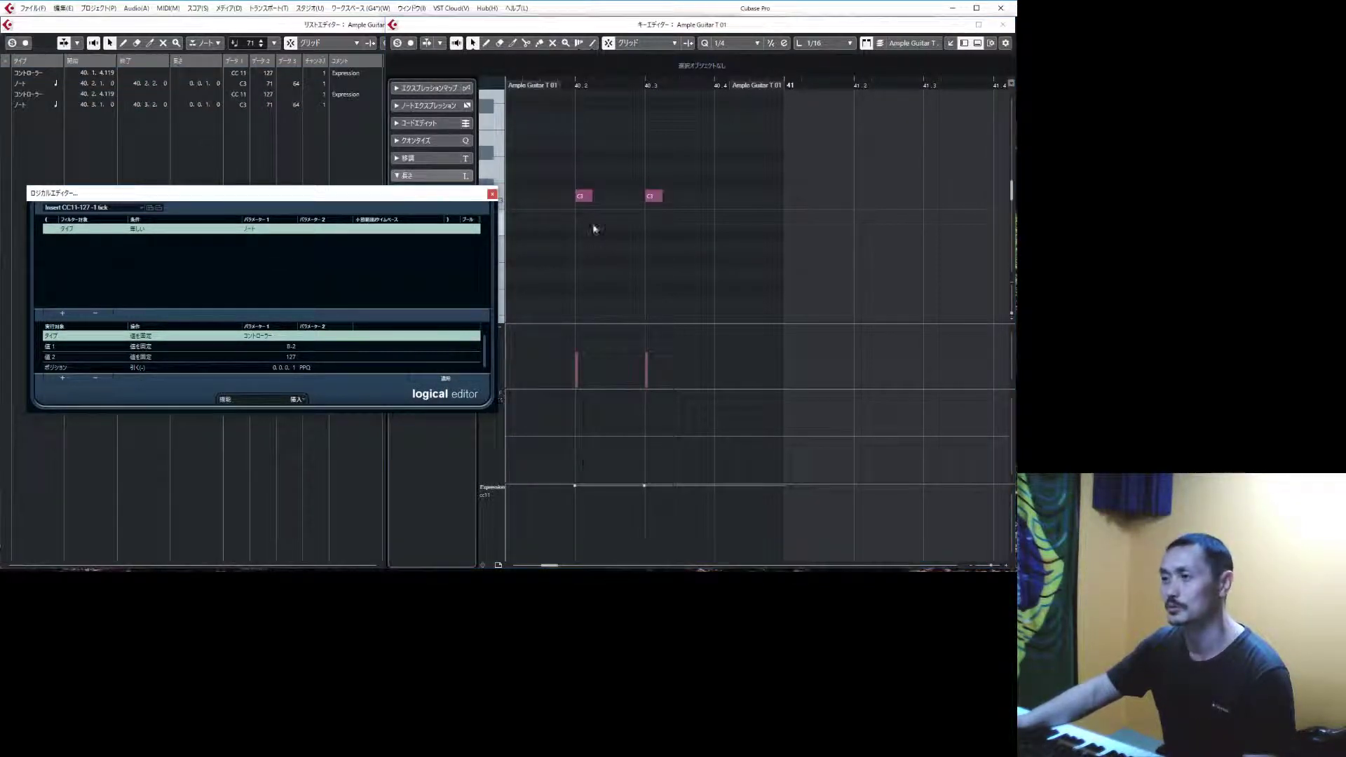
pyautogui.hotkey('ctrl', 'z')
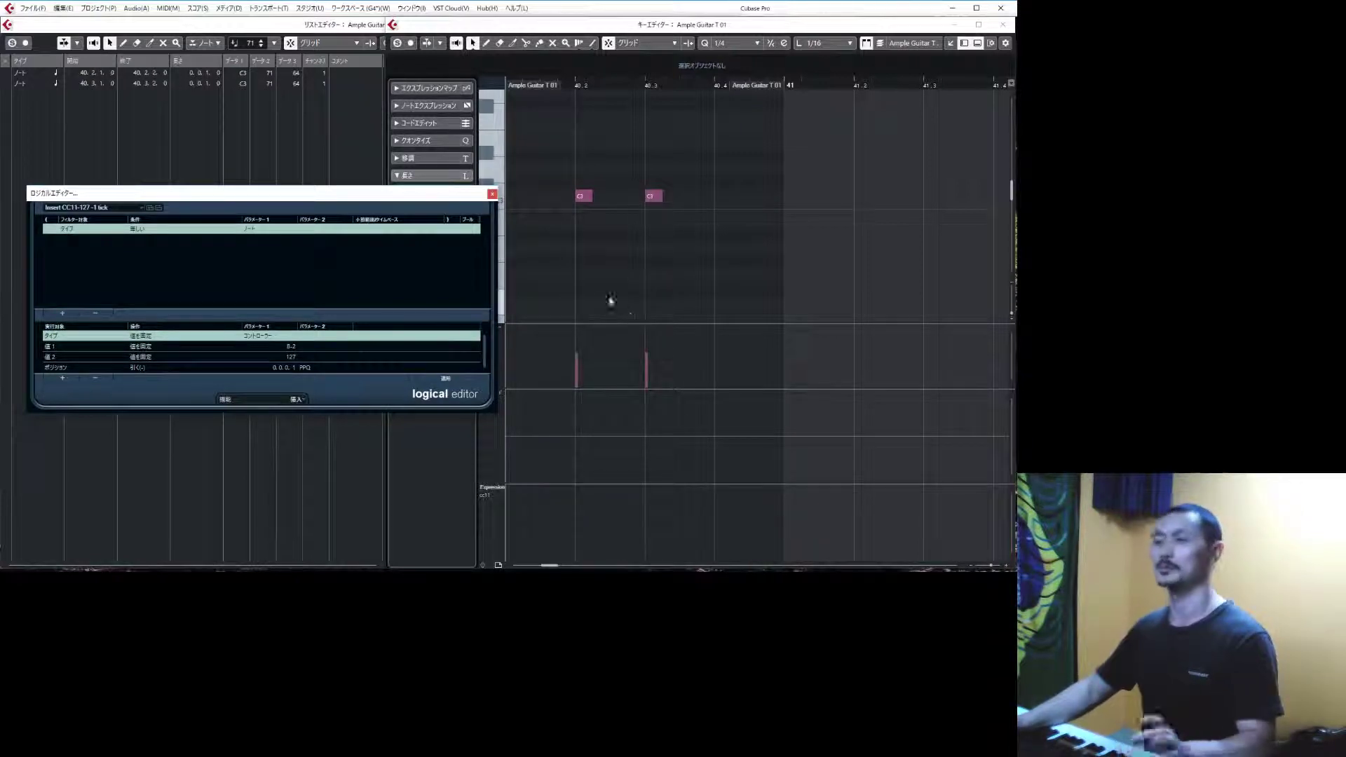
# Step: Select the first C3 note, and set the controller action's Value 1 to 0 and back to 11
pyautogui.click(580, 197)
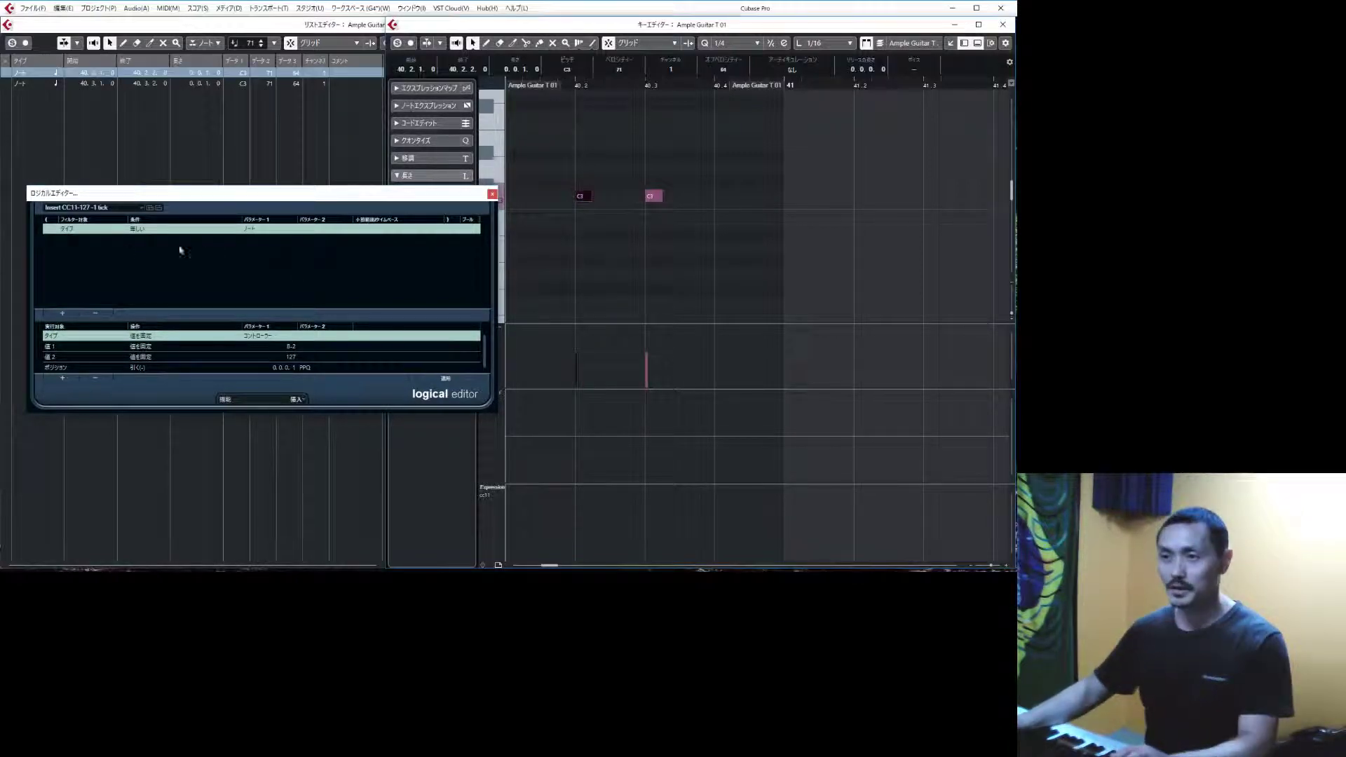
pyautogui.click(100, 406)
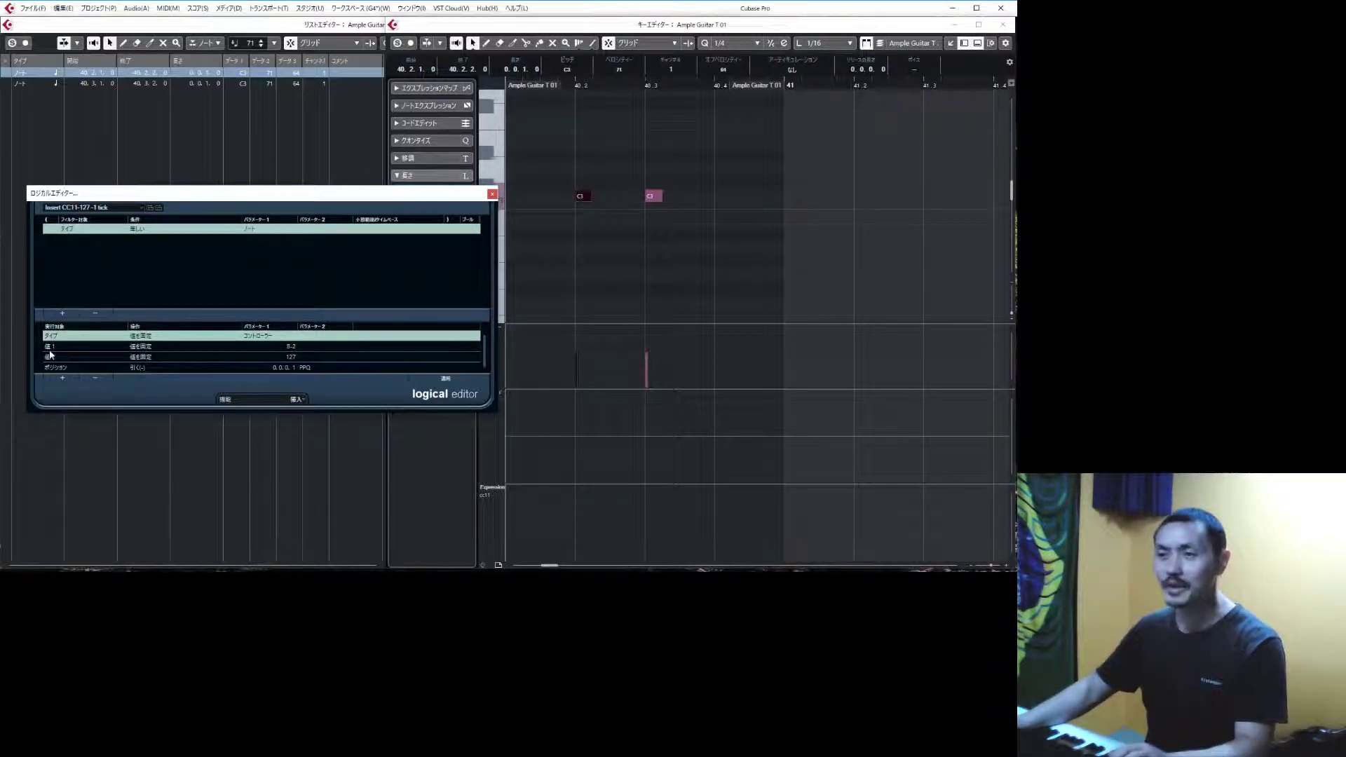
pyautogui.click(291, 348)
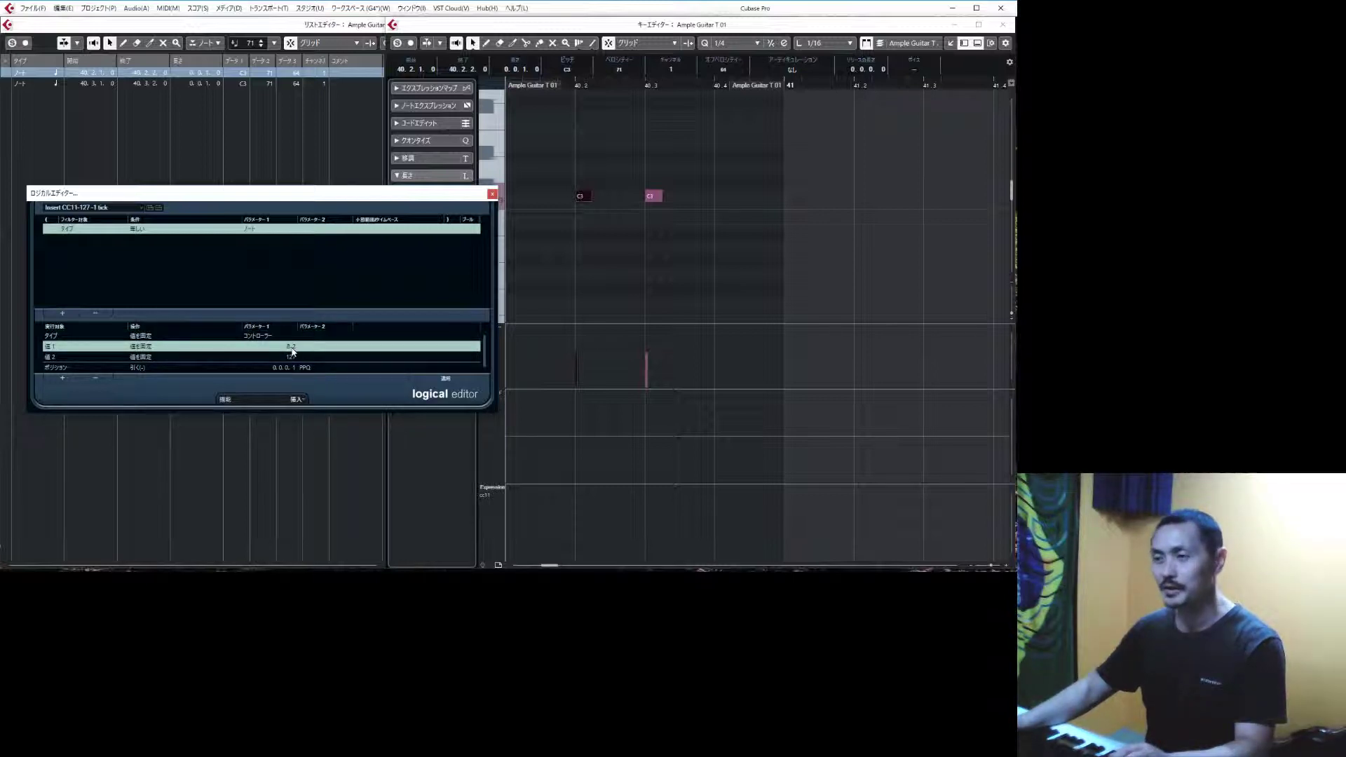
pyautogui.click(292, 346)
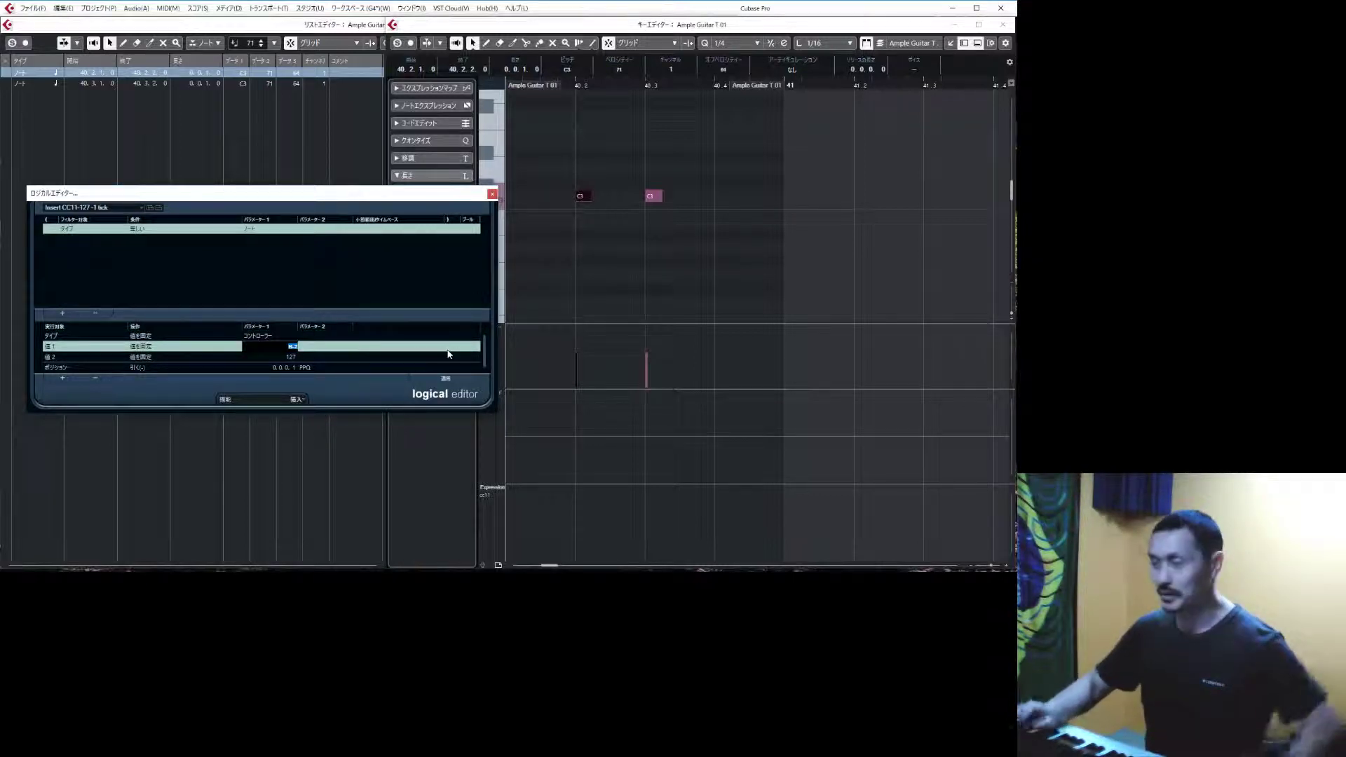
pyautogui.write('0')
pyautogui.press('Return')
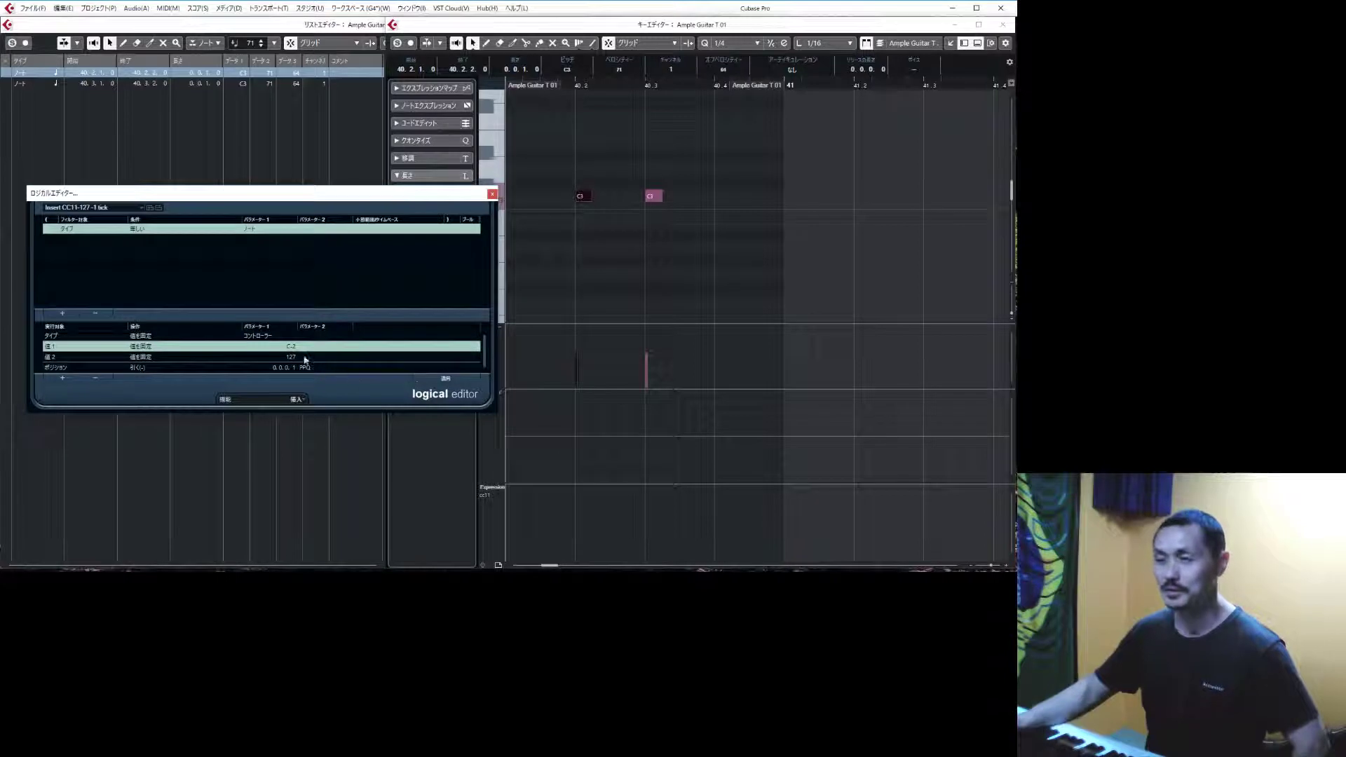
pyautogui.click(290, 348)
pyautogui.write('11')
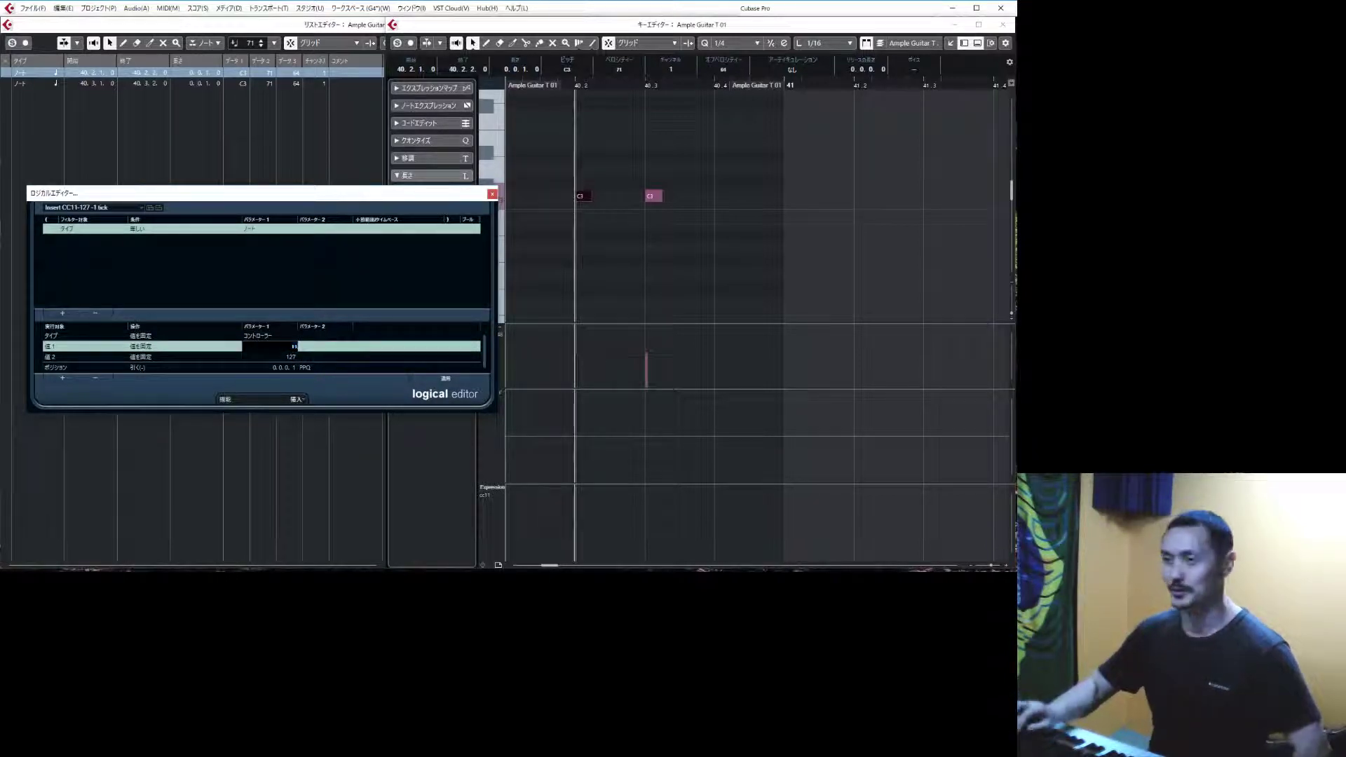
pyautogui.press('Return')
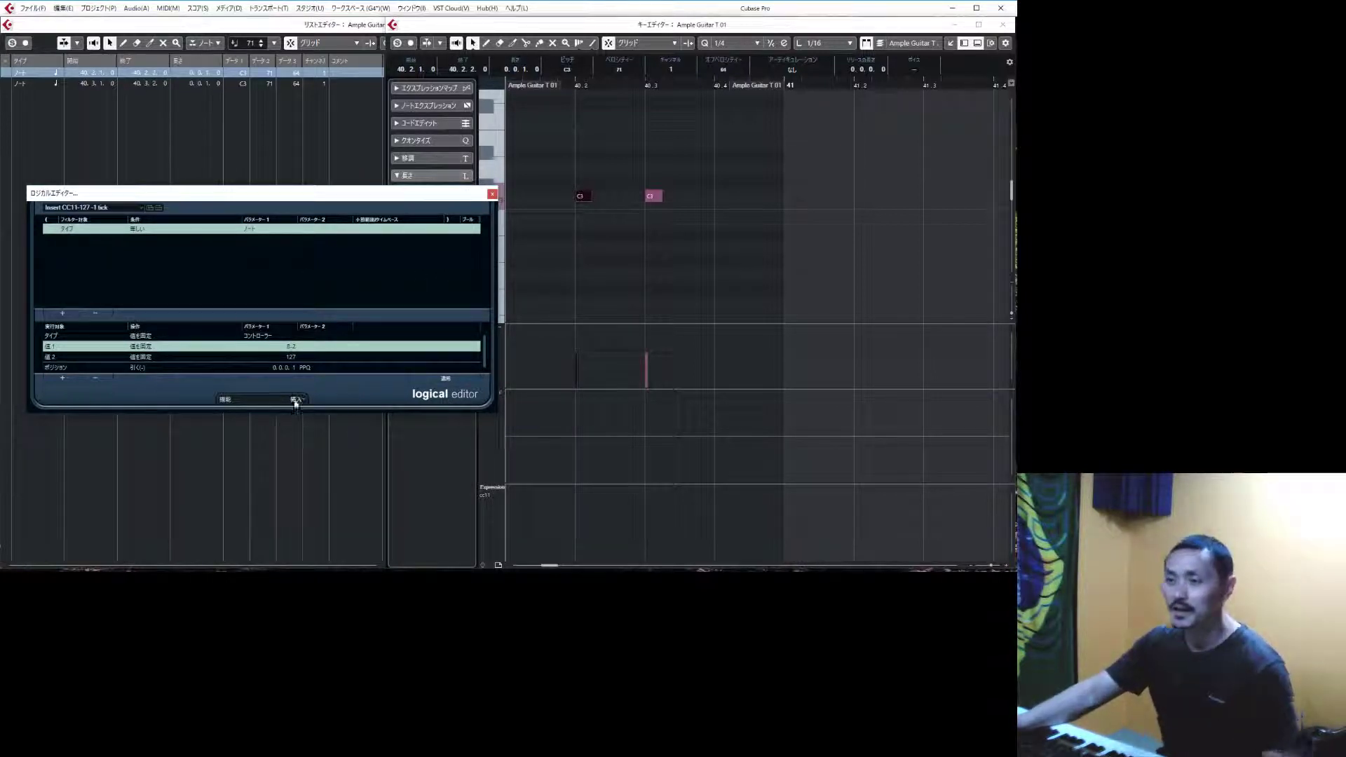
# Step: Keep the Insert function, apply the CC11-127 preset to the first C3 note, and undo the insertion
pyautogui.click(296, 402)
pyautogui.click(356, 400)
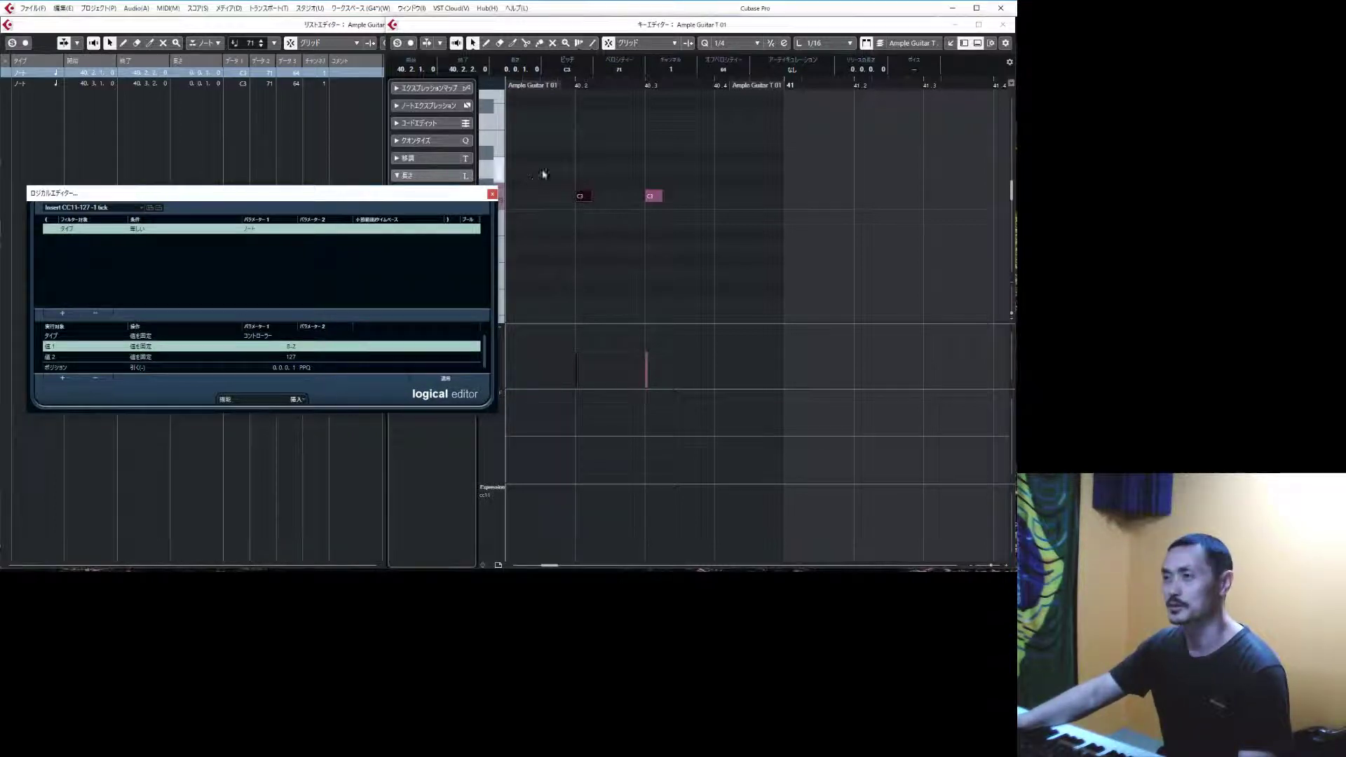
pyautogui.click(450, 382)
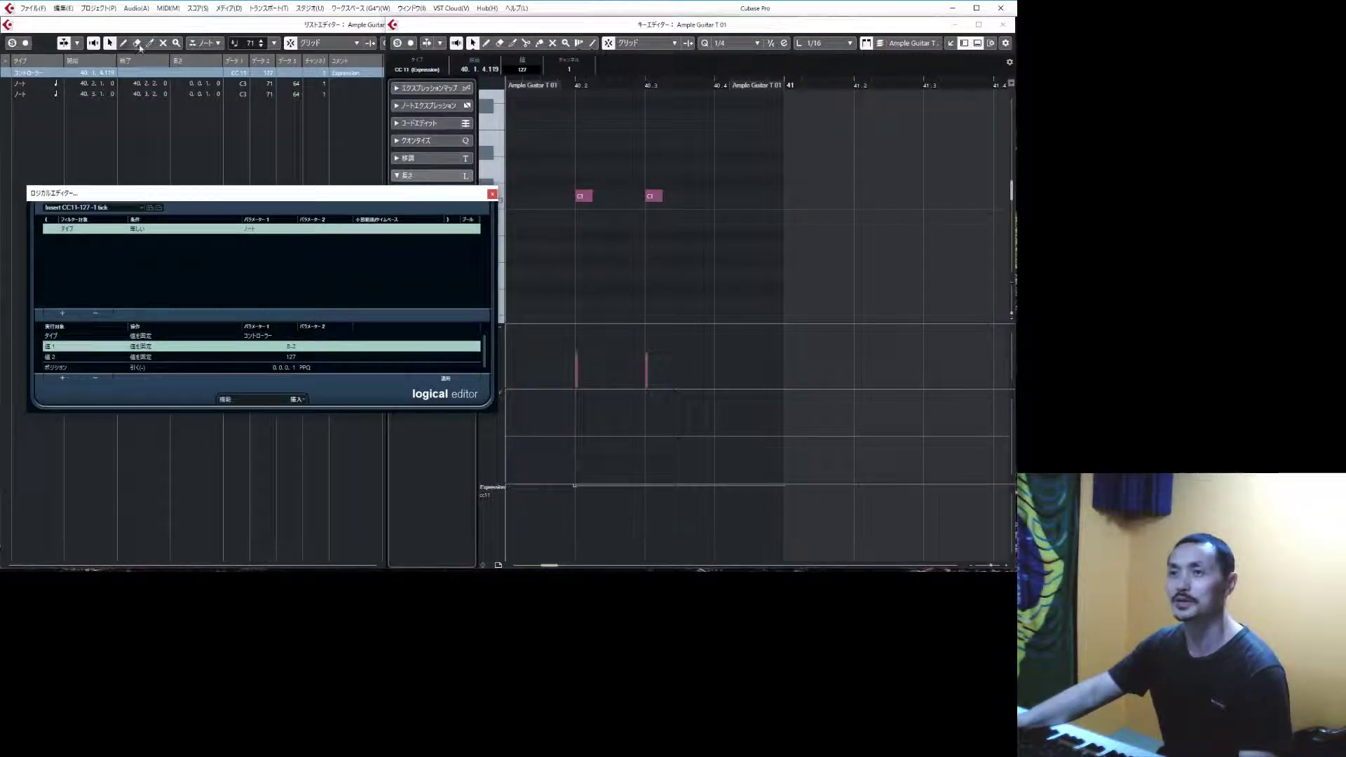
pyautogui.hotkey('ctrl', 'z')
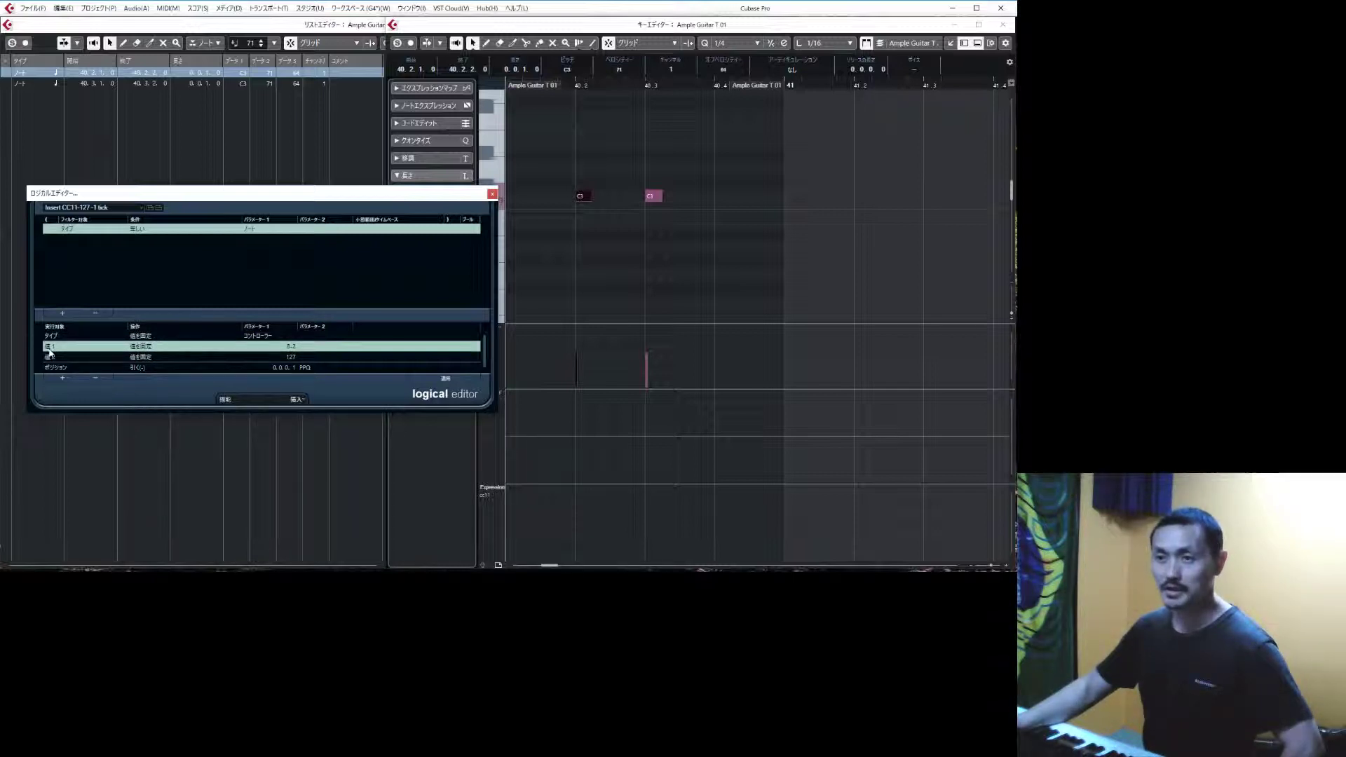
# Step: Enter a different value for the controller action's Value 1, and restore it to B-2
pyautogui.click(281, 349)
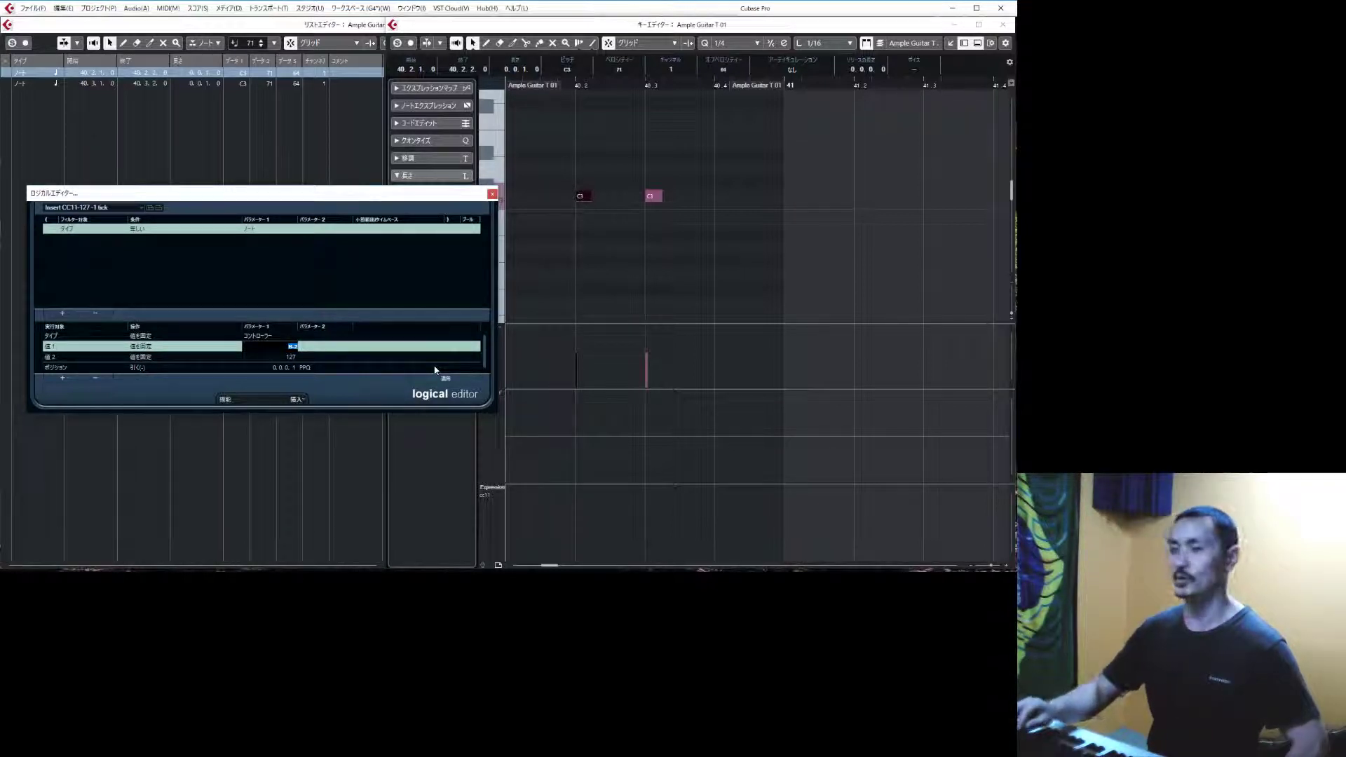
pyautogui.press('Return')
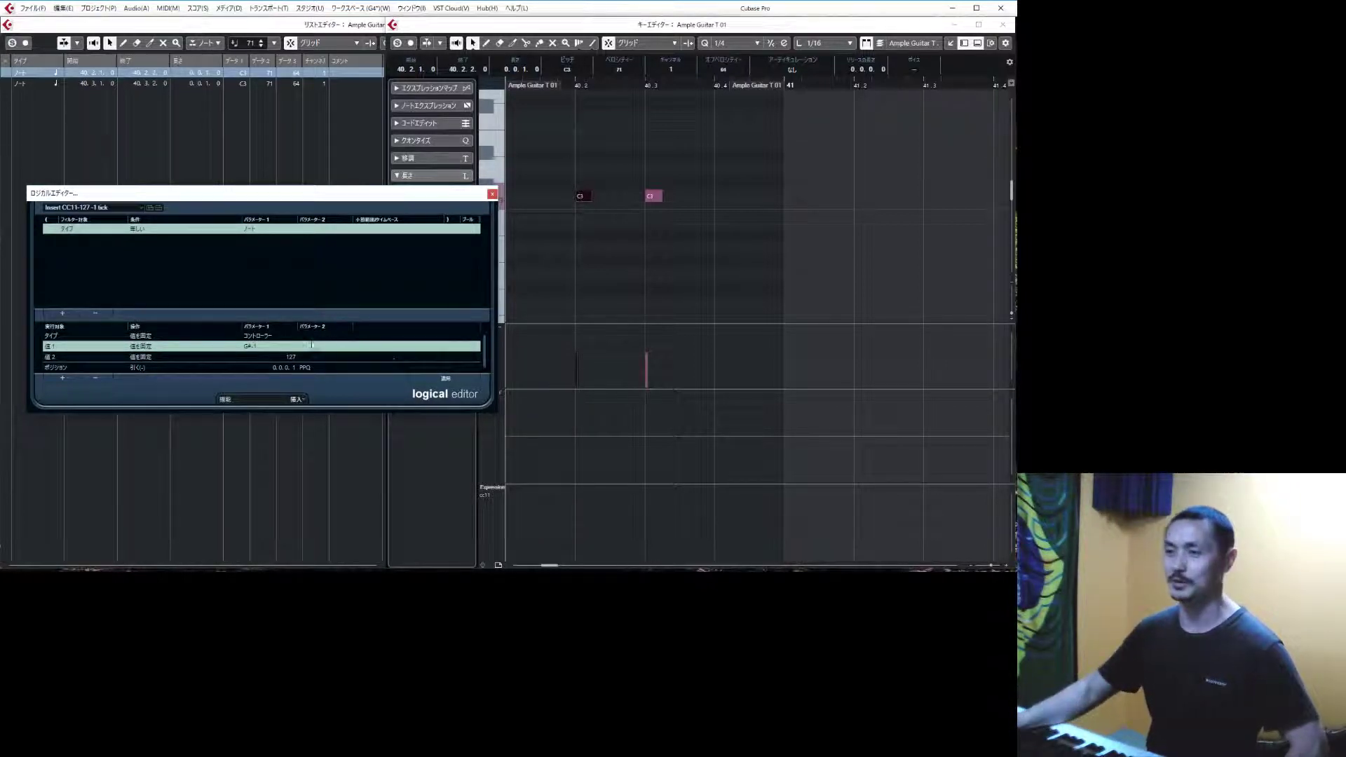
pyautogui.click(253, 350)
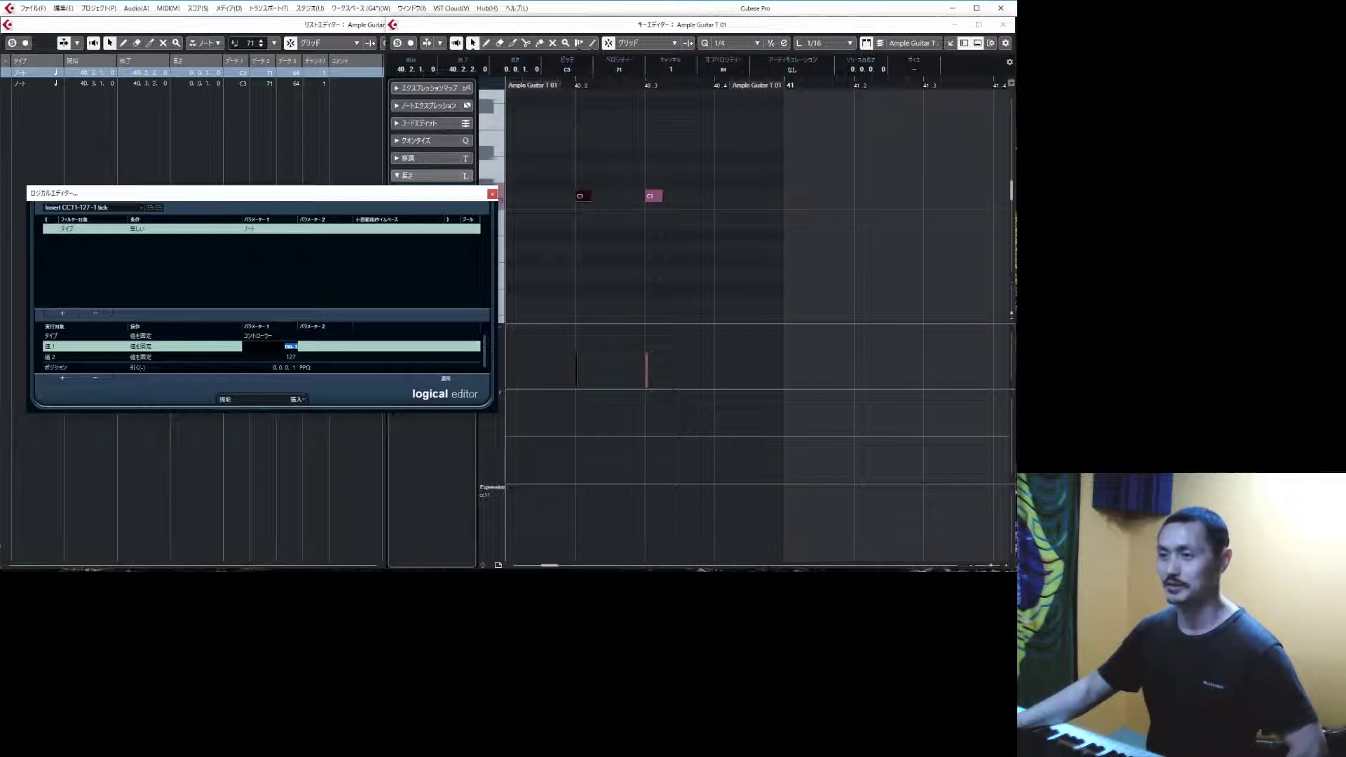
pyautogui.press('Return')
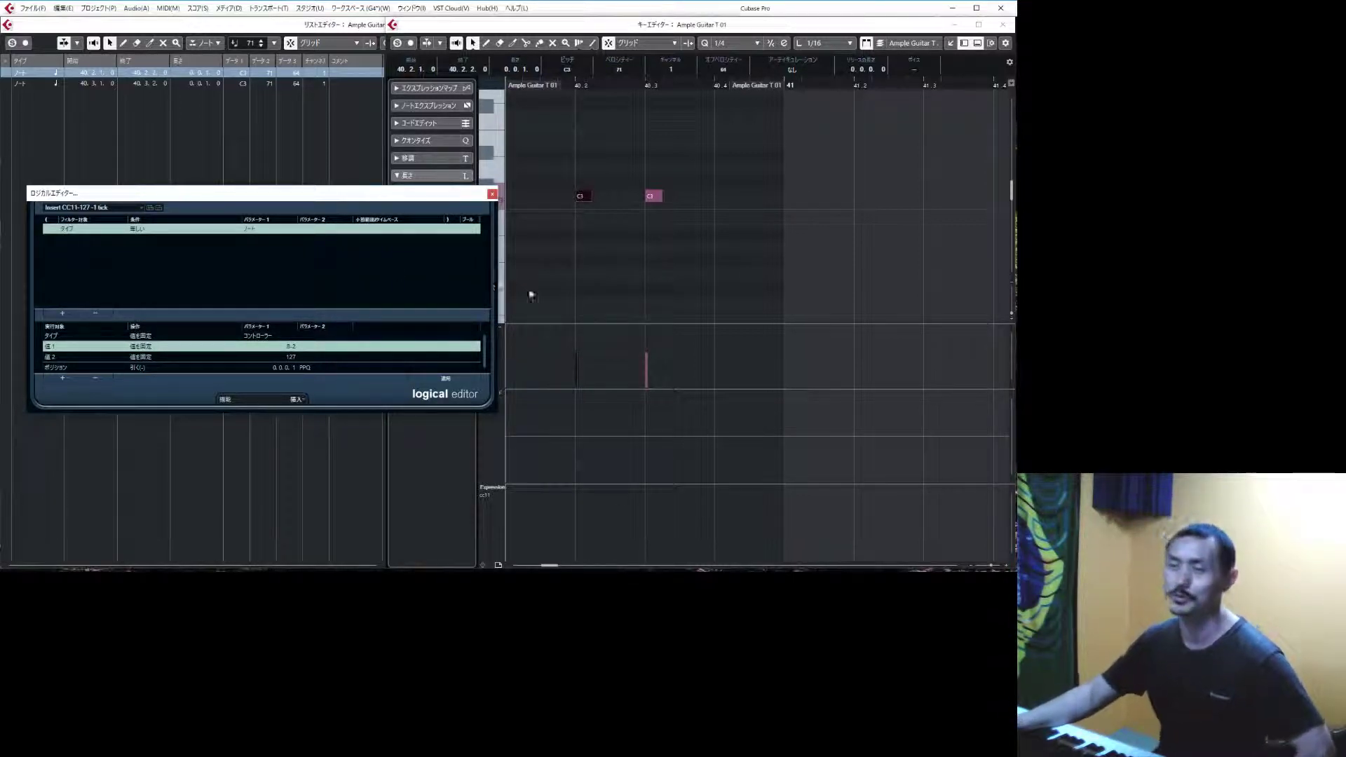
# Step: Load the Insert PB-0 -3 tick preset in the Logical Editor, and reselect the first C3 note
pyautogui.click(110, 209)
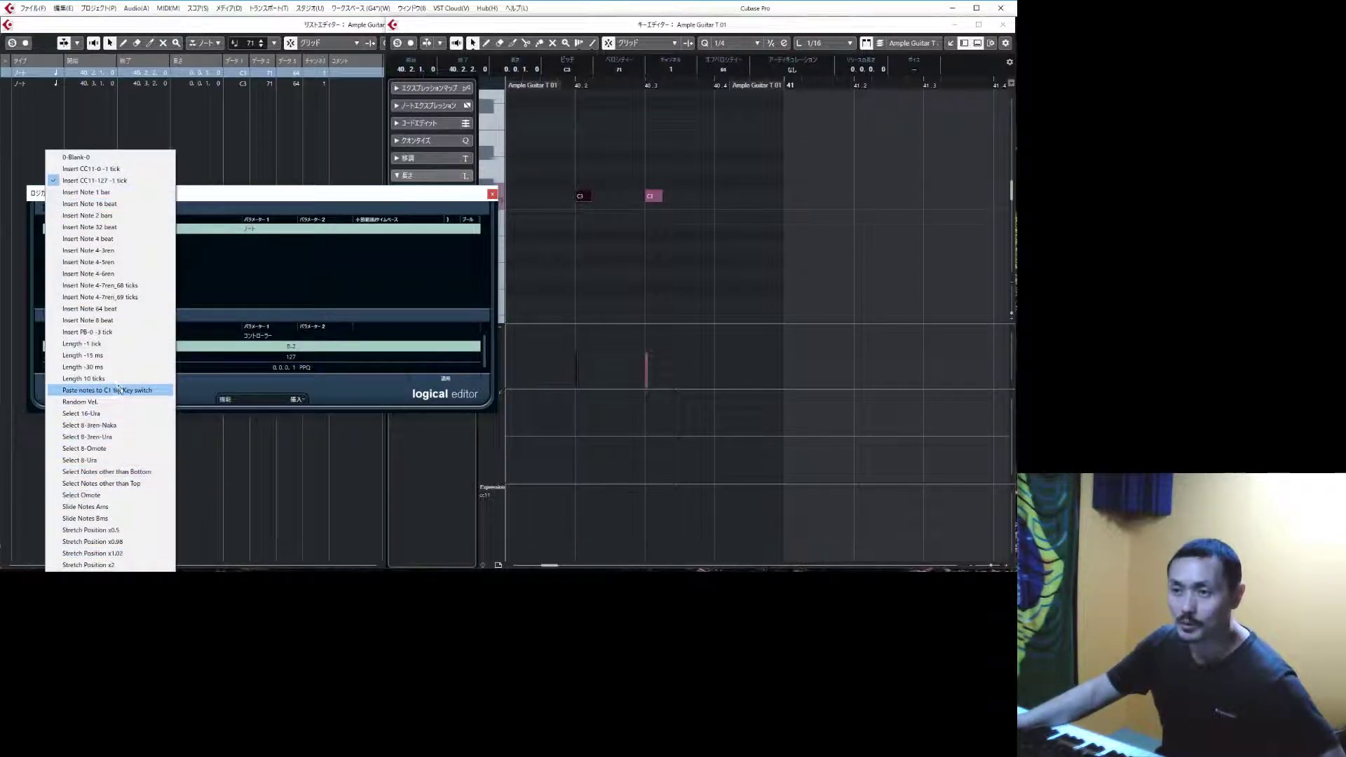
pyautogui.click(105, 332)
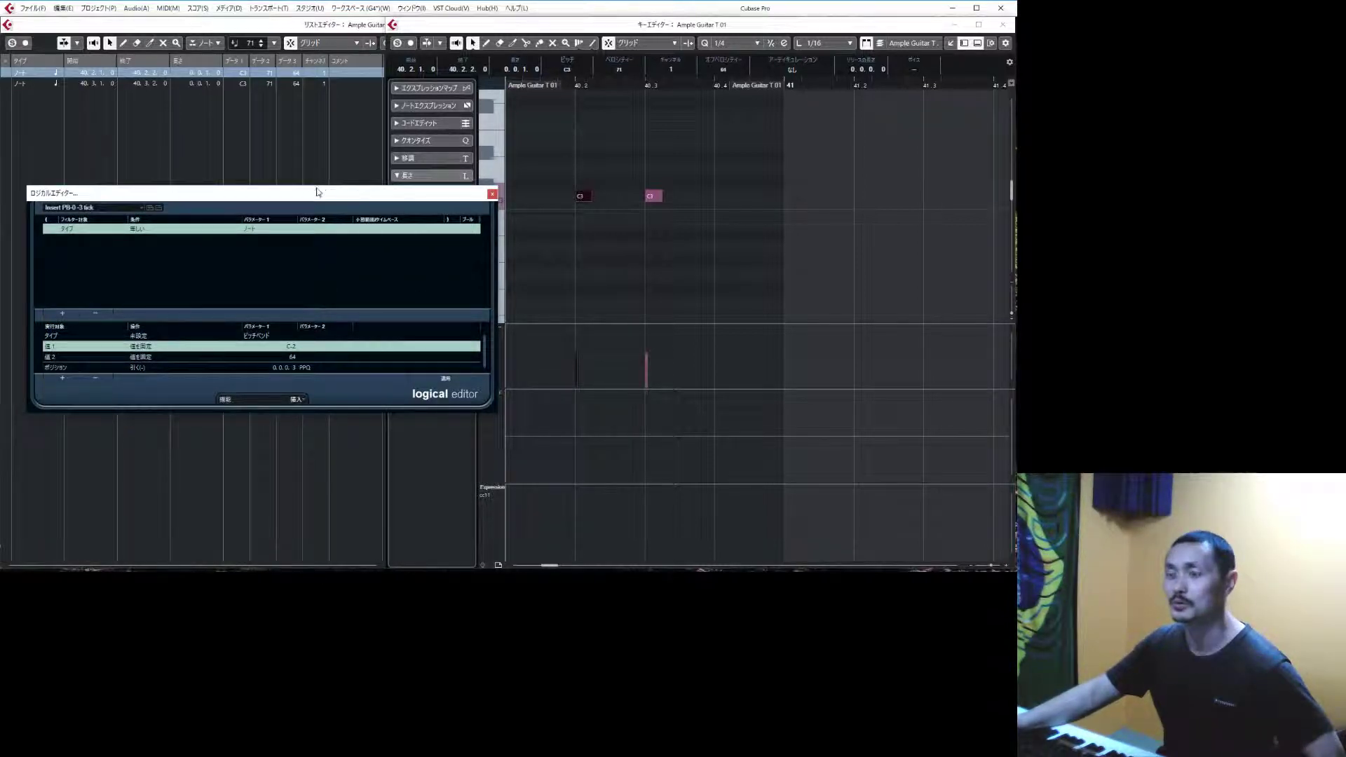
pyautogui.moveTo(265, 196); pyautogui.dragTo(251, 182)
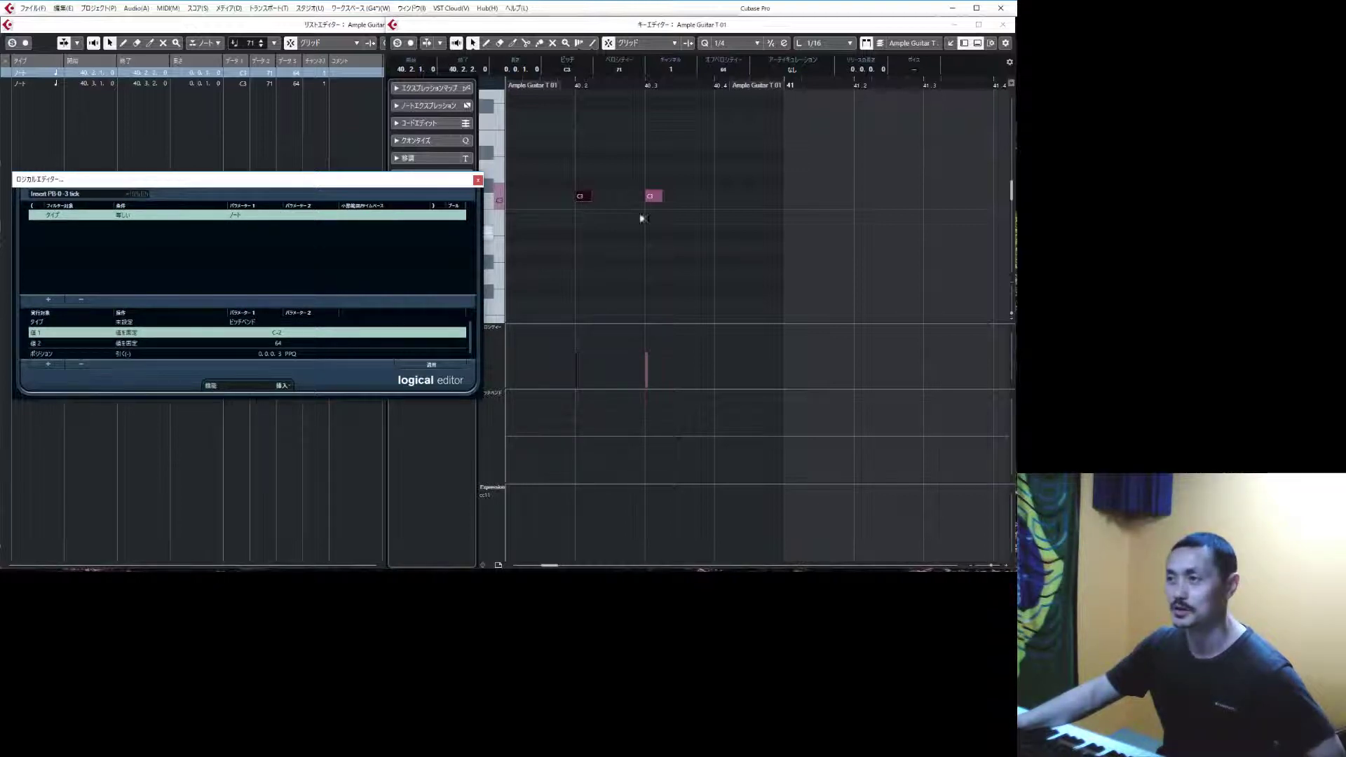
pyautogui.moveTo(584, 154); pyautogui.dragTo(603, 242)
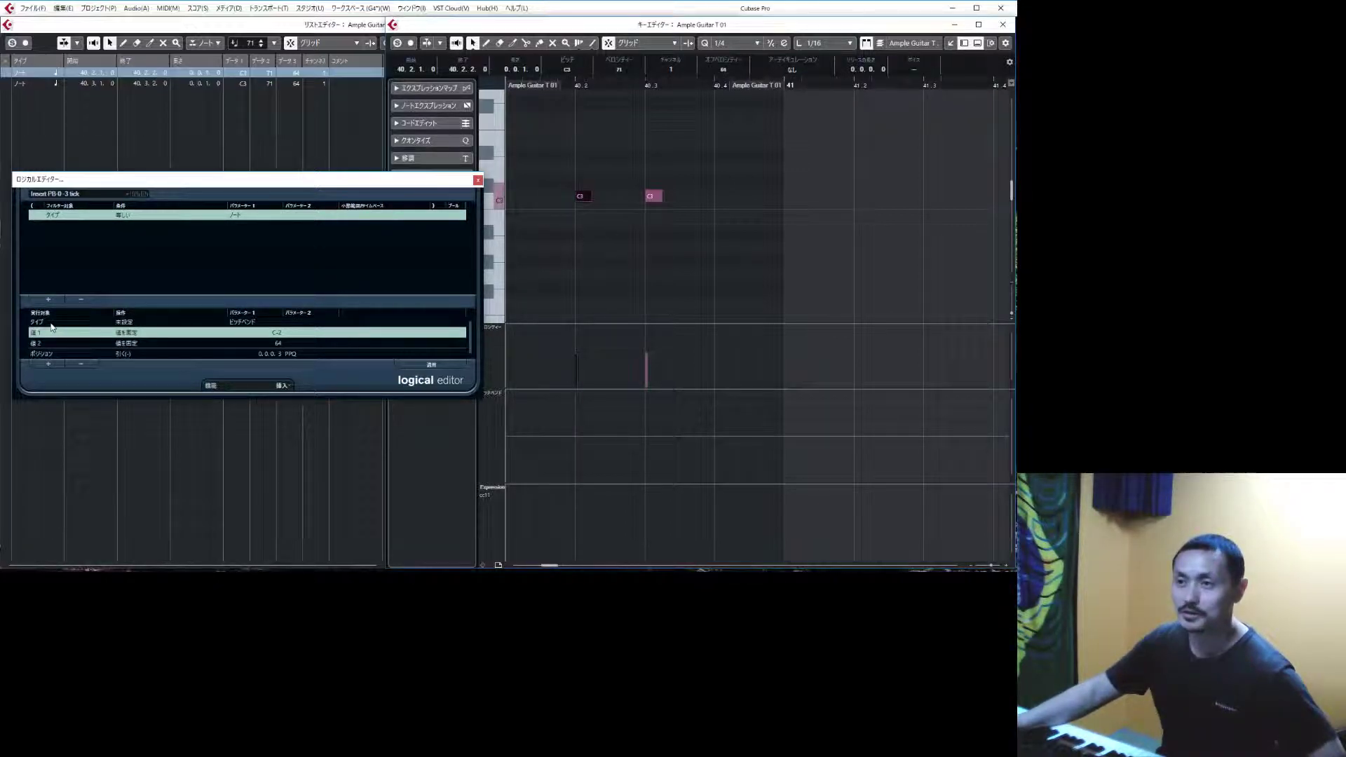
# Step: Set the preset's Type action to a fixed value of Pitchbend
pyautogui.click(241, 323)
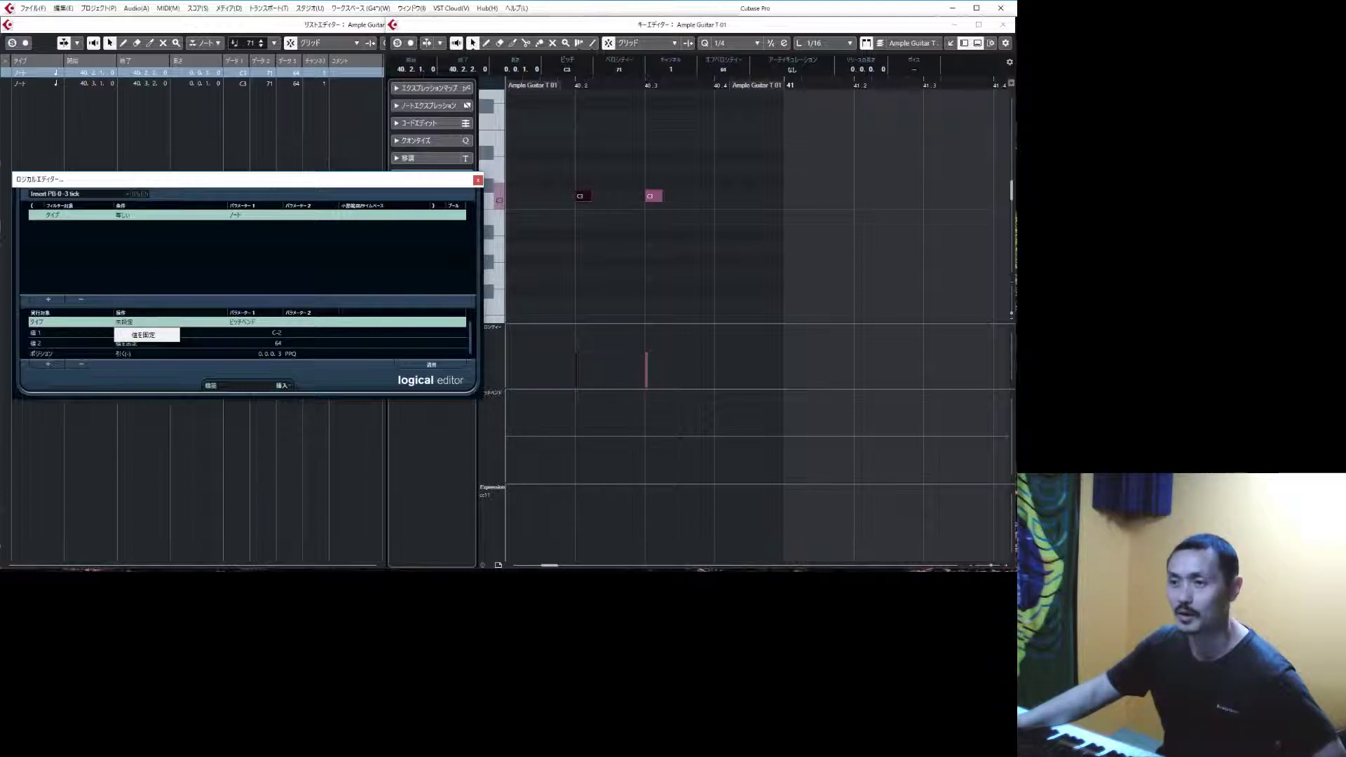
pyautogui.click(145, 336)
pyautogui.click(241, 321)
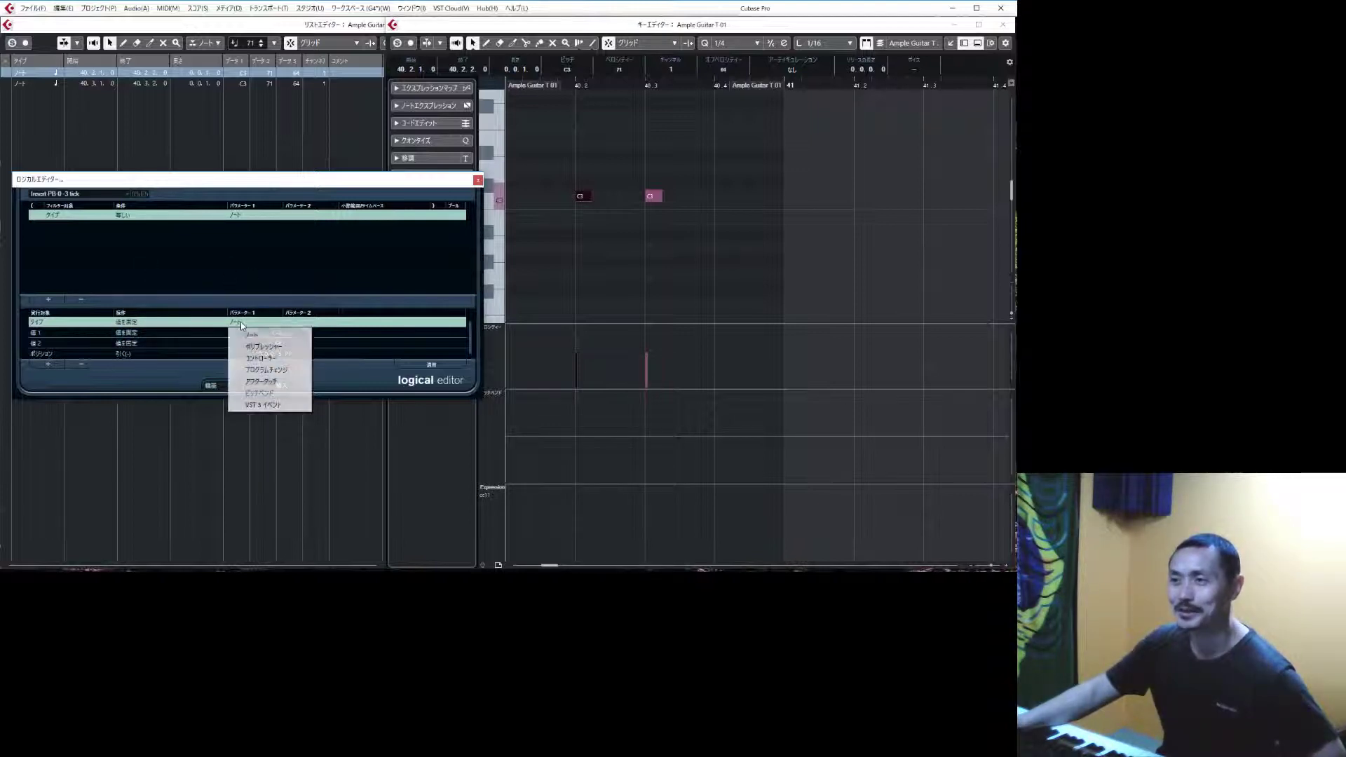
pyautogui.click(282, 393)
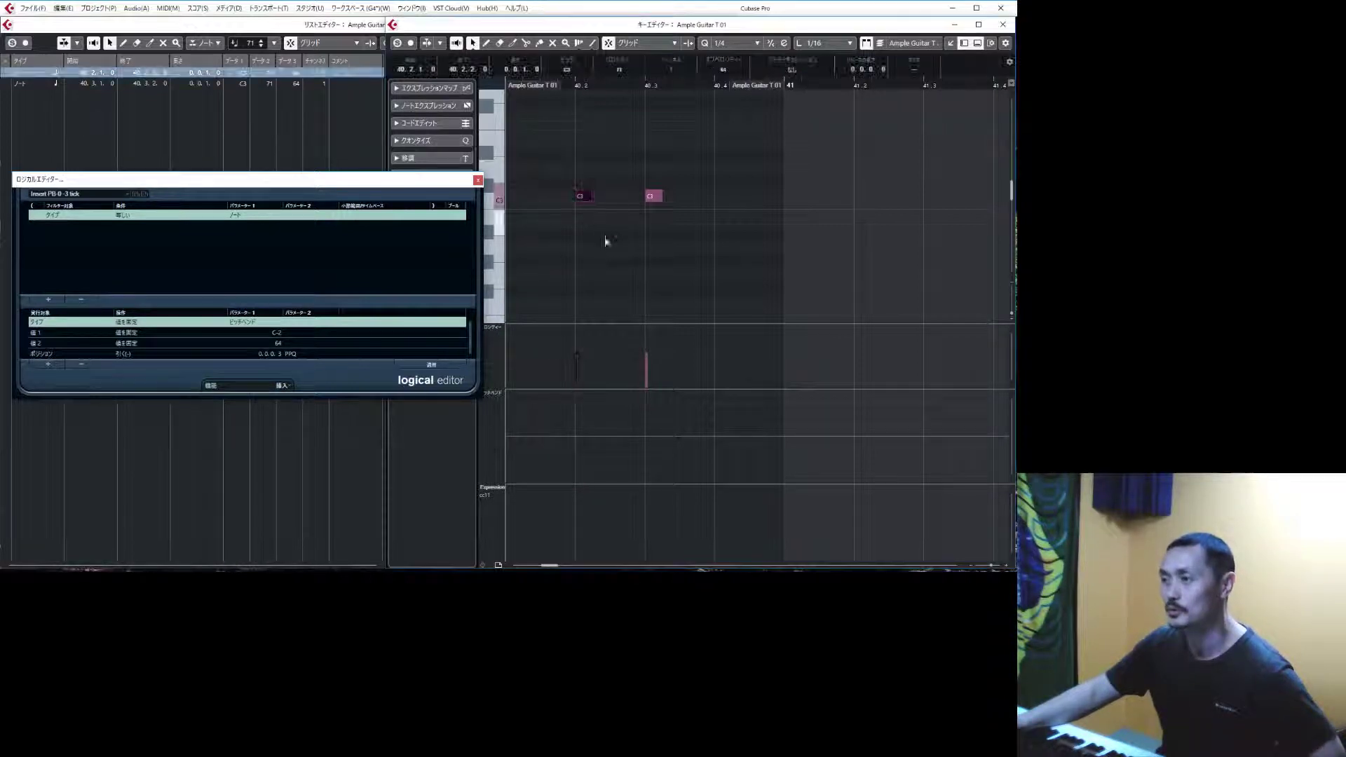
# Step: Apply the pitch bend preset to the selected first C3 note, and undo the insertion
pyautogui.click(429, 366)
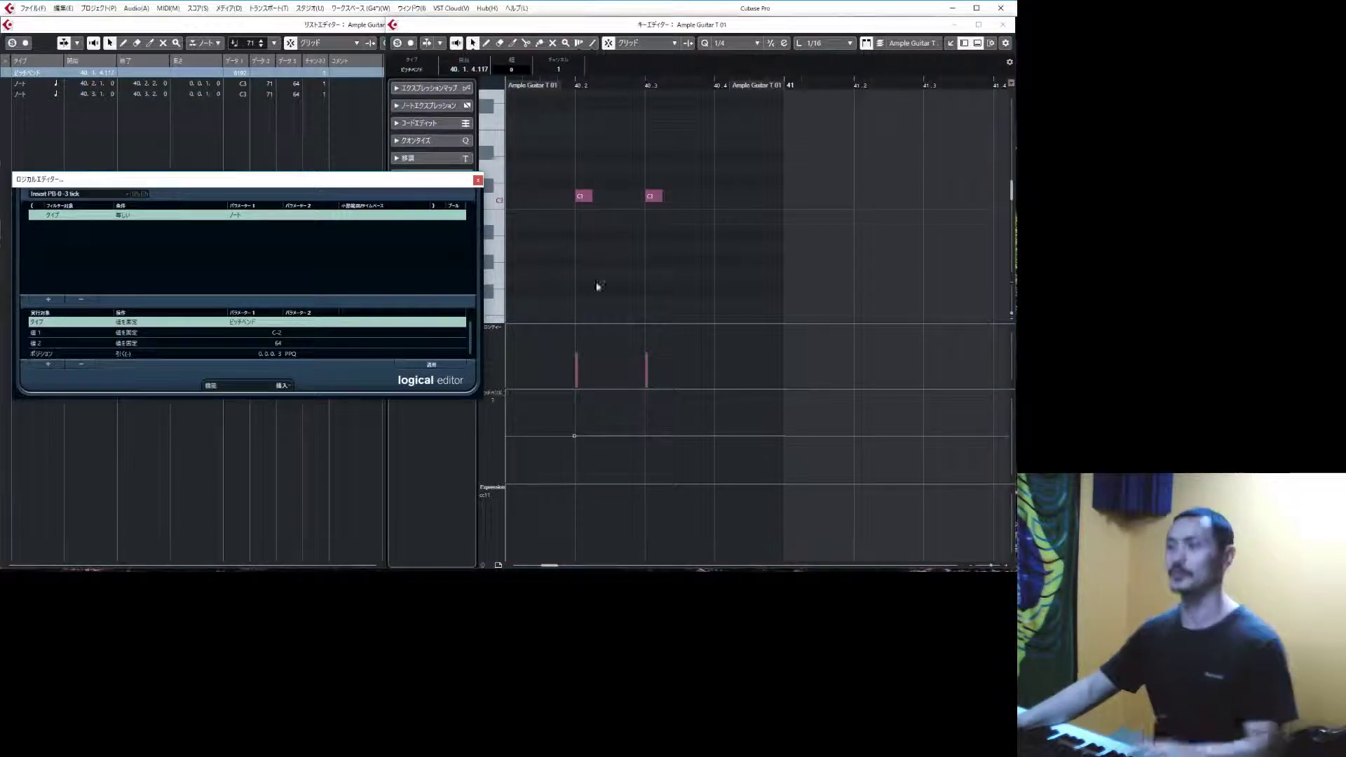
pyautogui.hotkey('ctrl', 'z')
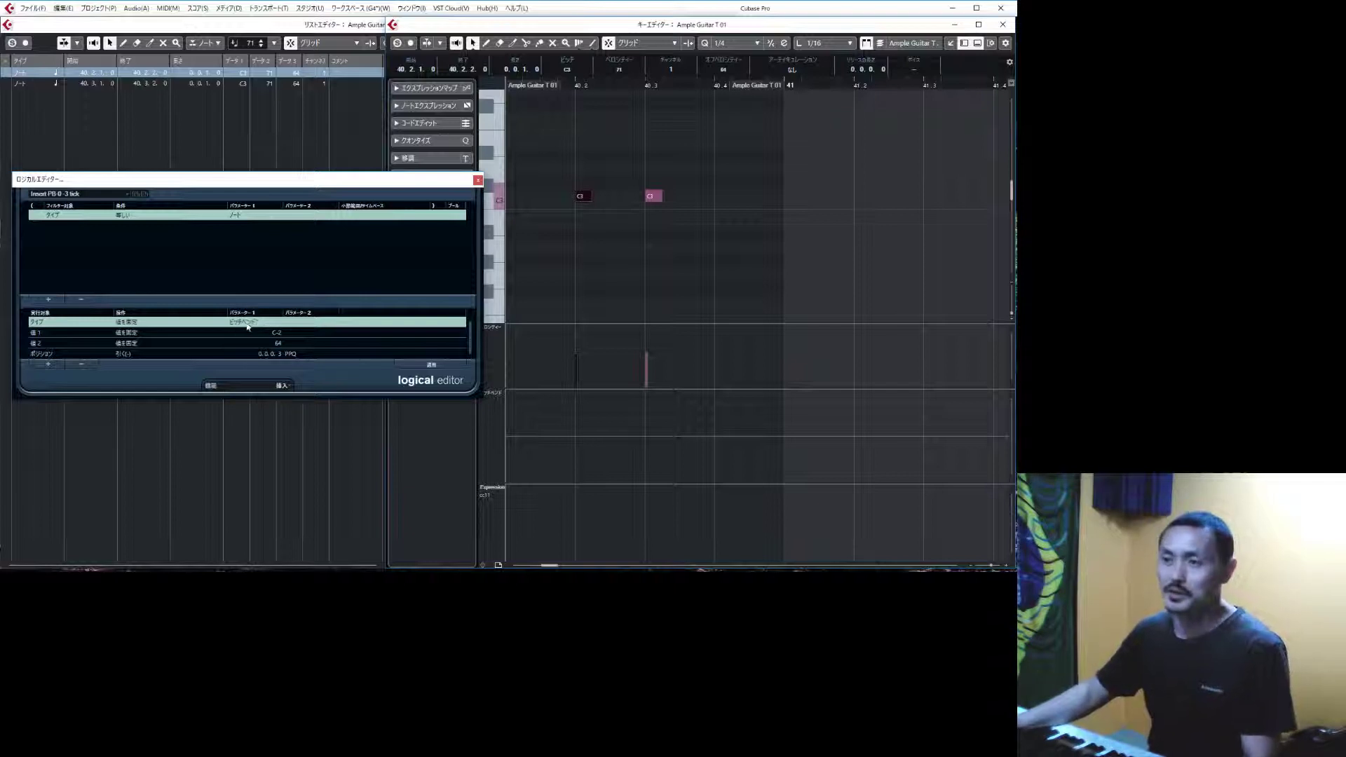
# Step: Examine the Value 1 and Value 2 actions of the Insert PB-0 -3 tick preset
pyautogui.click(32, 333)
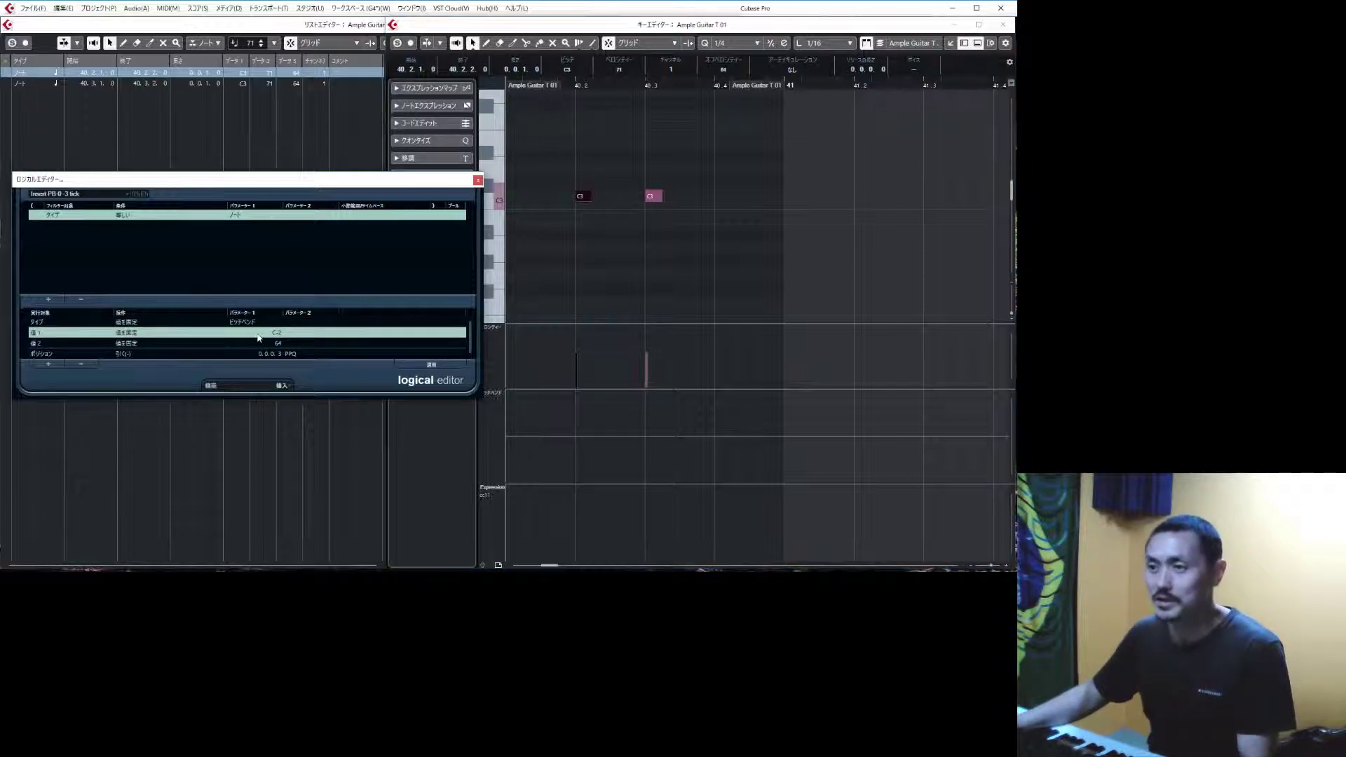
pyautogui.click(43, 343)
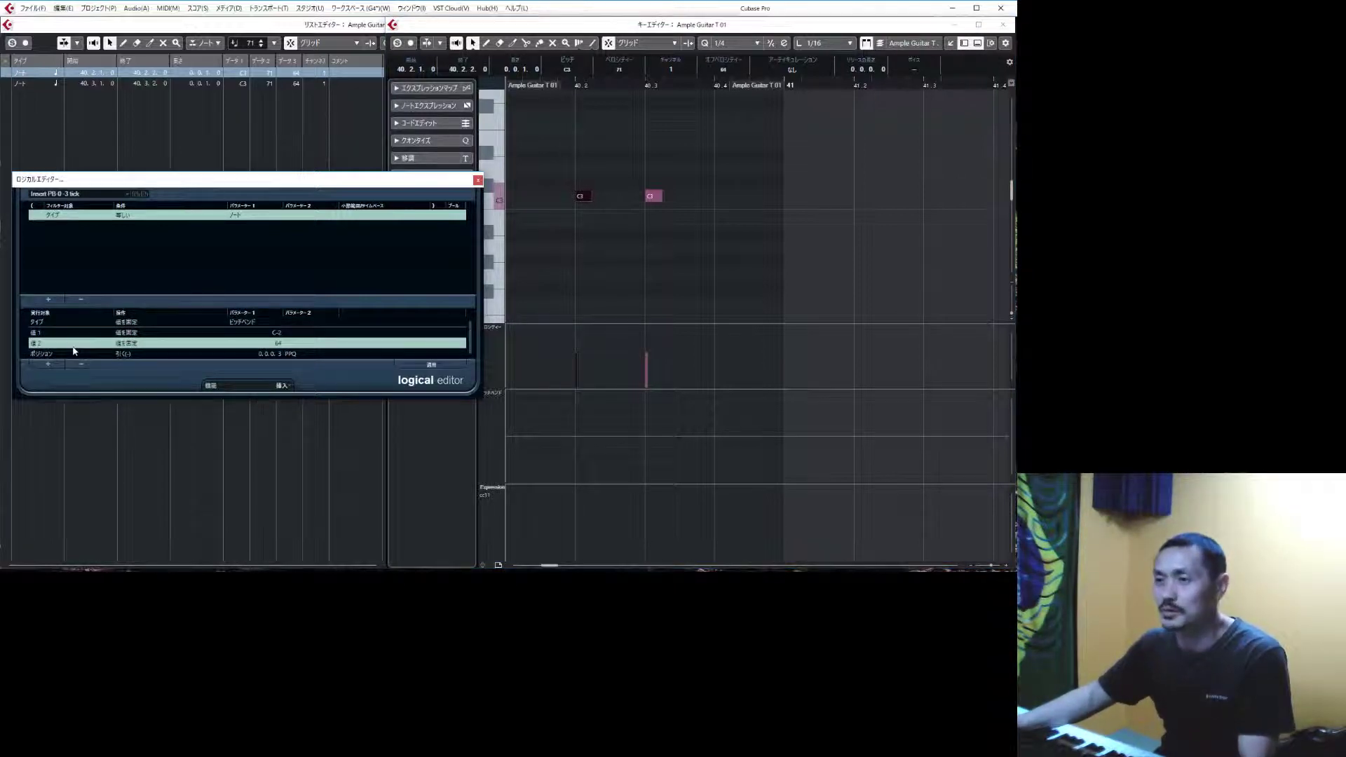
pyautogui.click(64, 334)
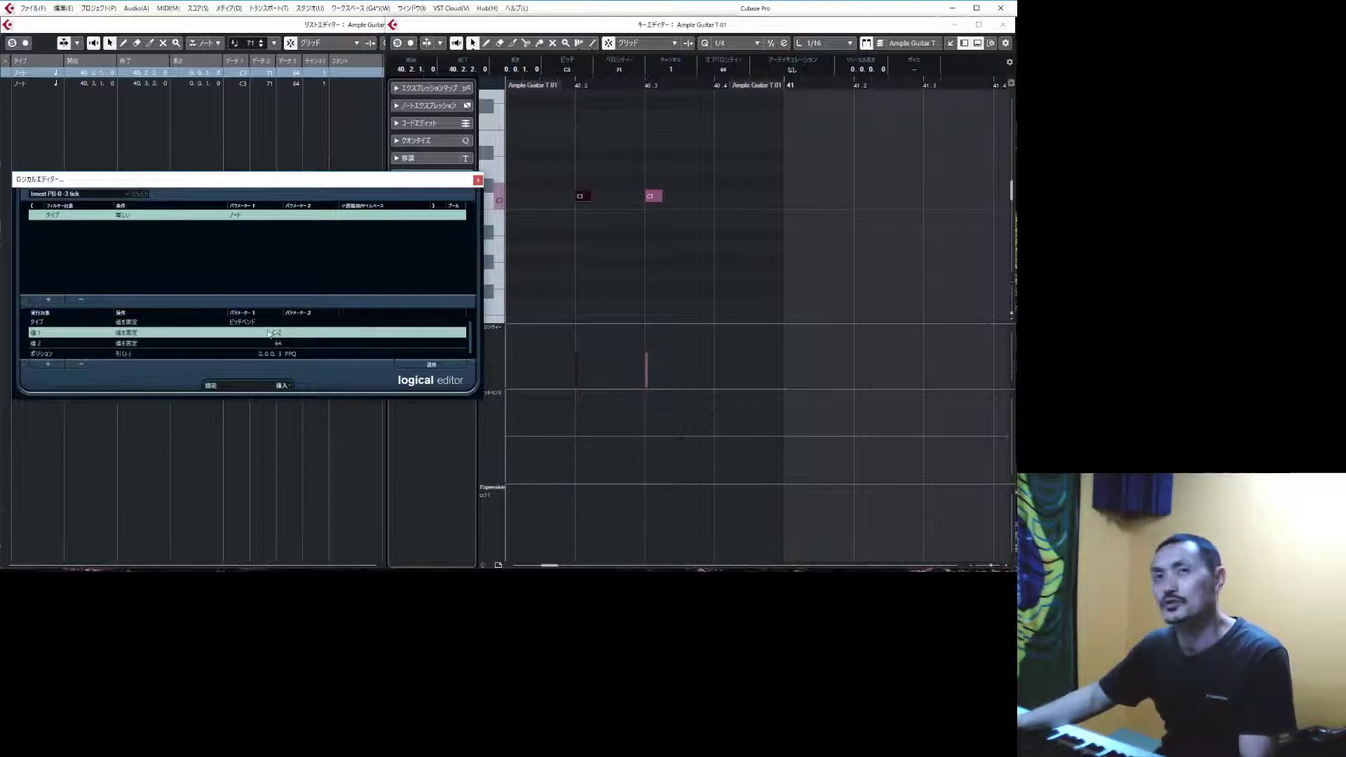
pyautogui.click(59, 345)
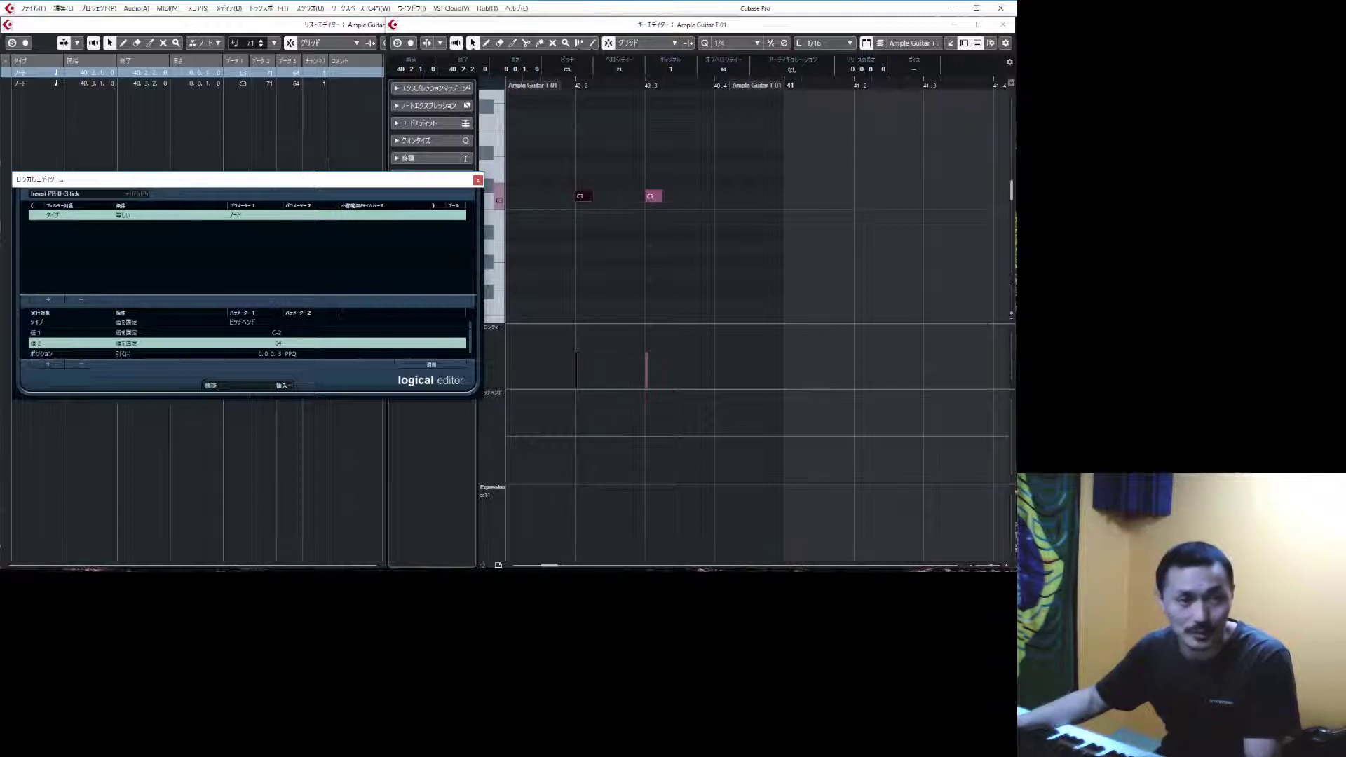
pyautogui.press('Escape')
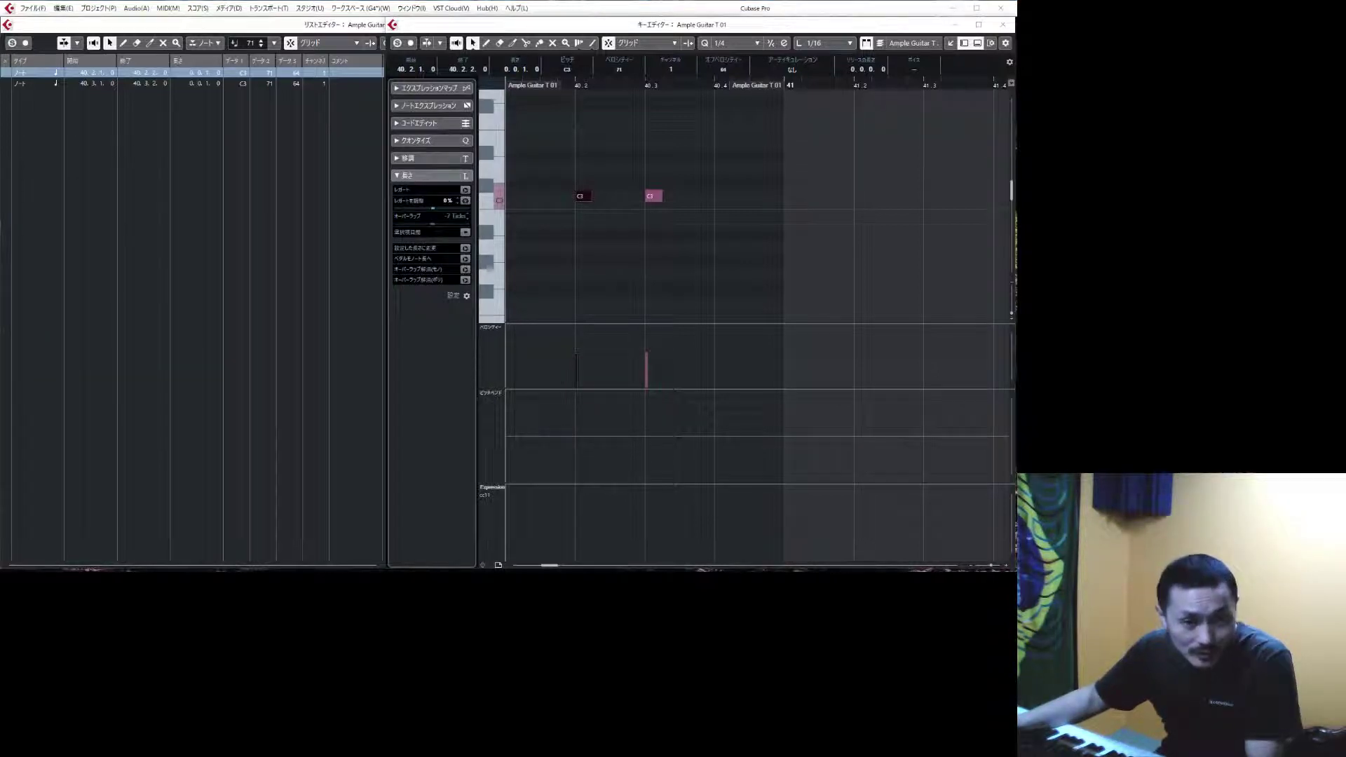
pyautogui.click(620, 24)
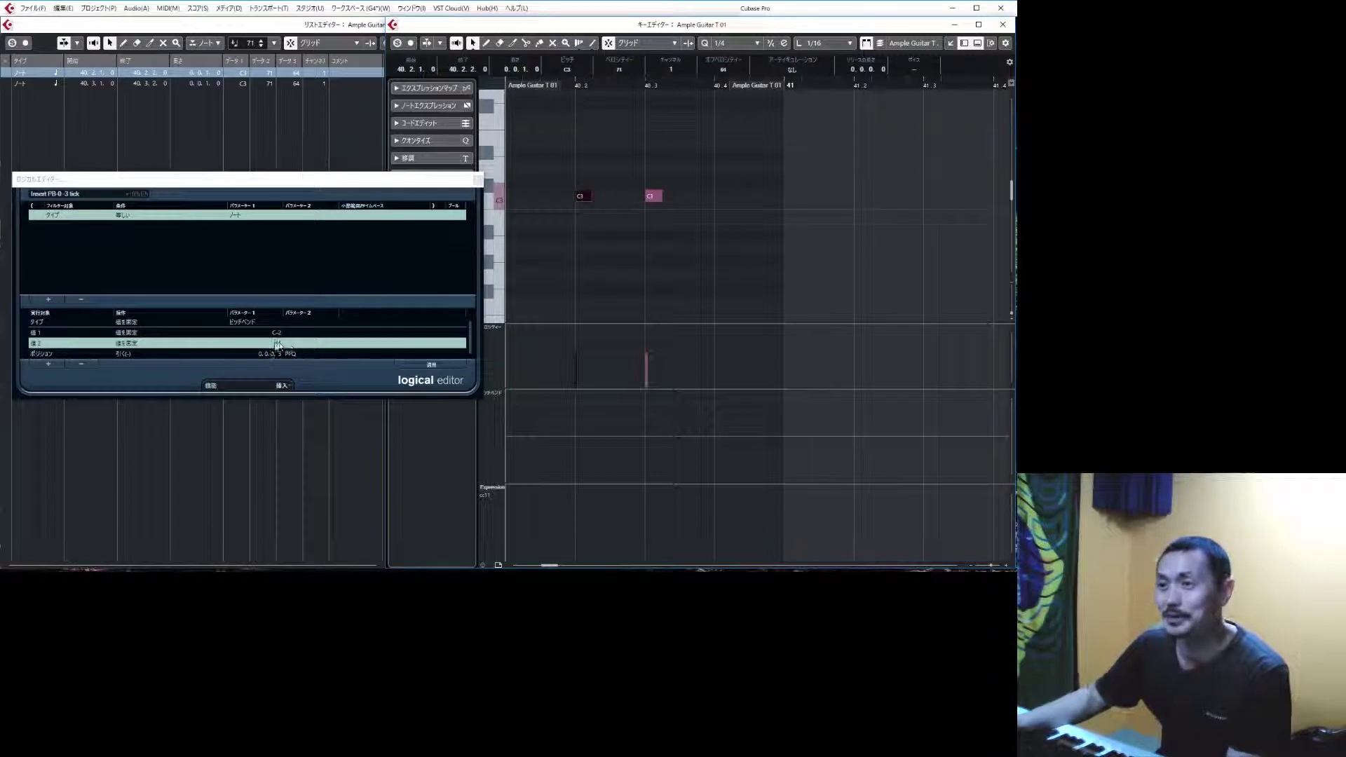
pyautogui.click(276, 344)
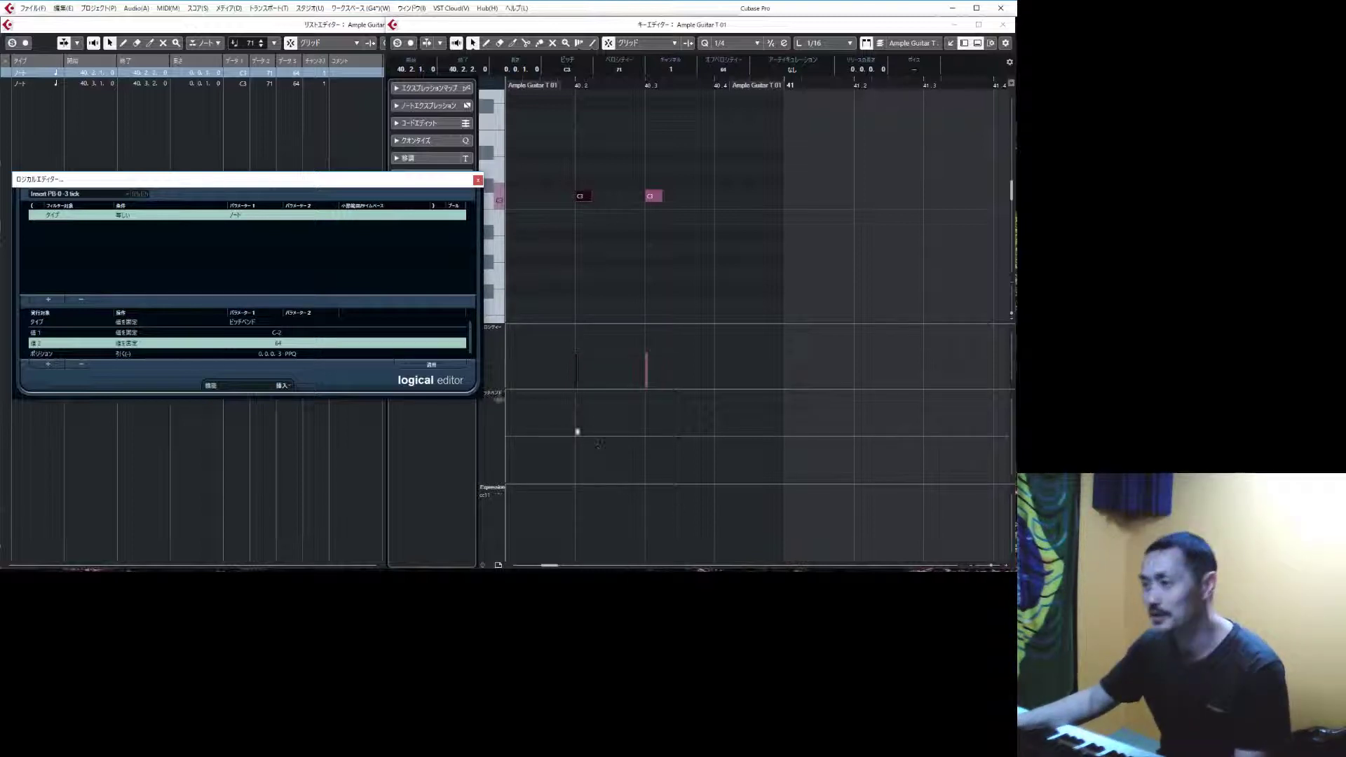
# Step: Insert the pitch bend event before the first C3 note, and undo a trial raise of that event to 8191
pyautogui.click(431, 365)
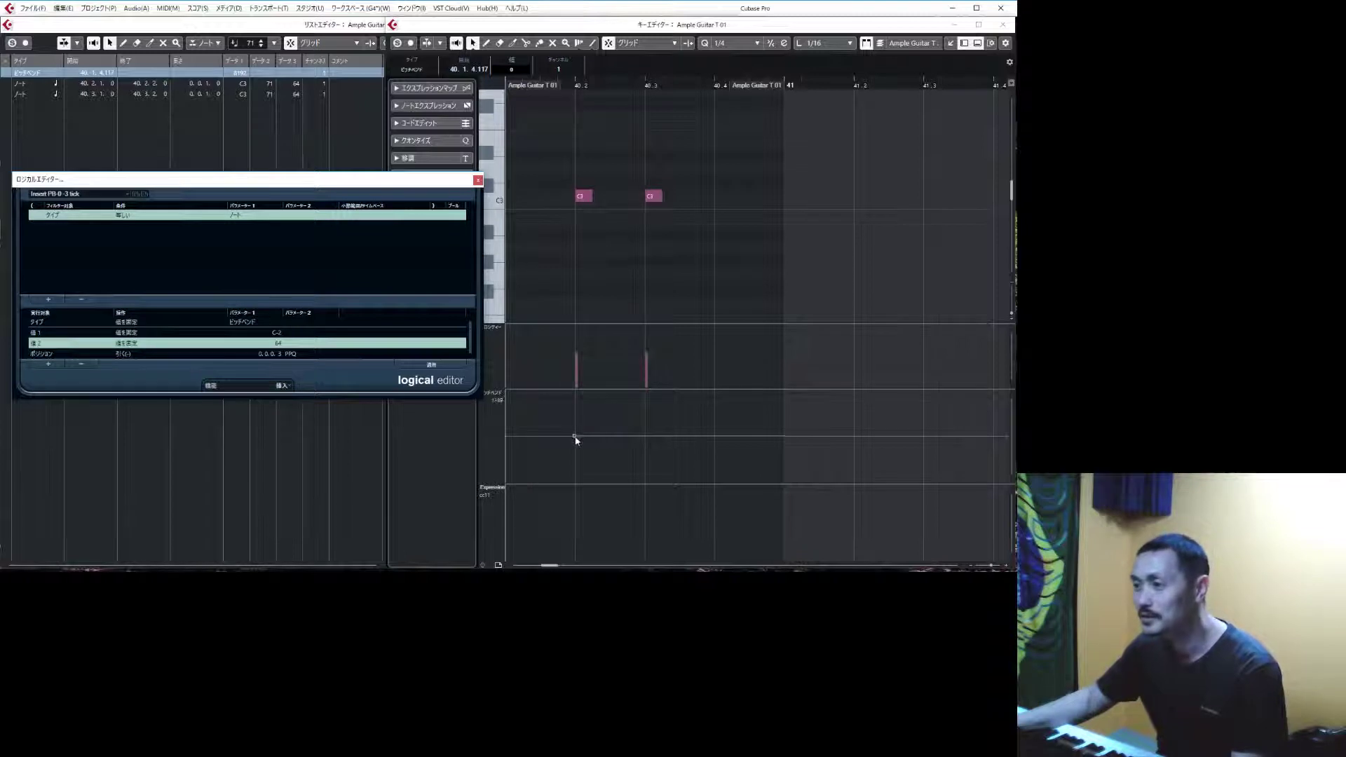
pyautogui.moveTo(574, 439); pyautogui.dragTo(572, 387)
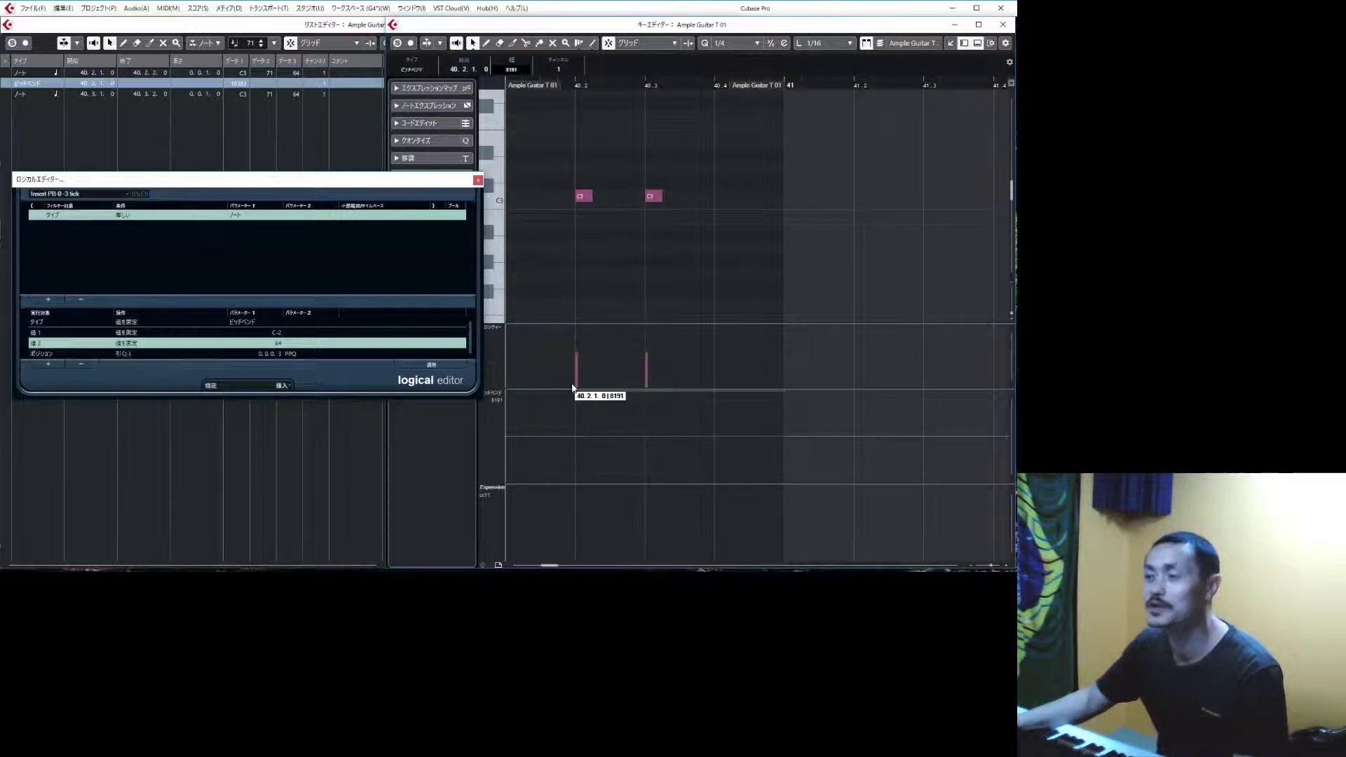
pyautogui.hotkey('ctrl', 'z')
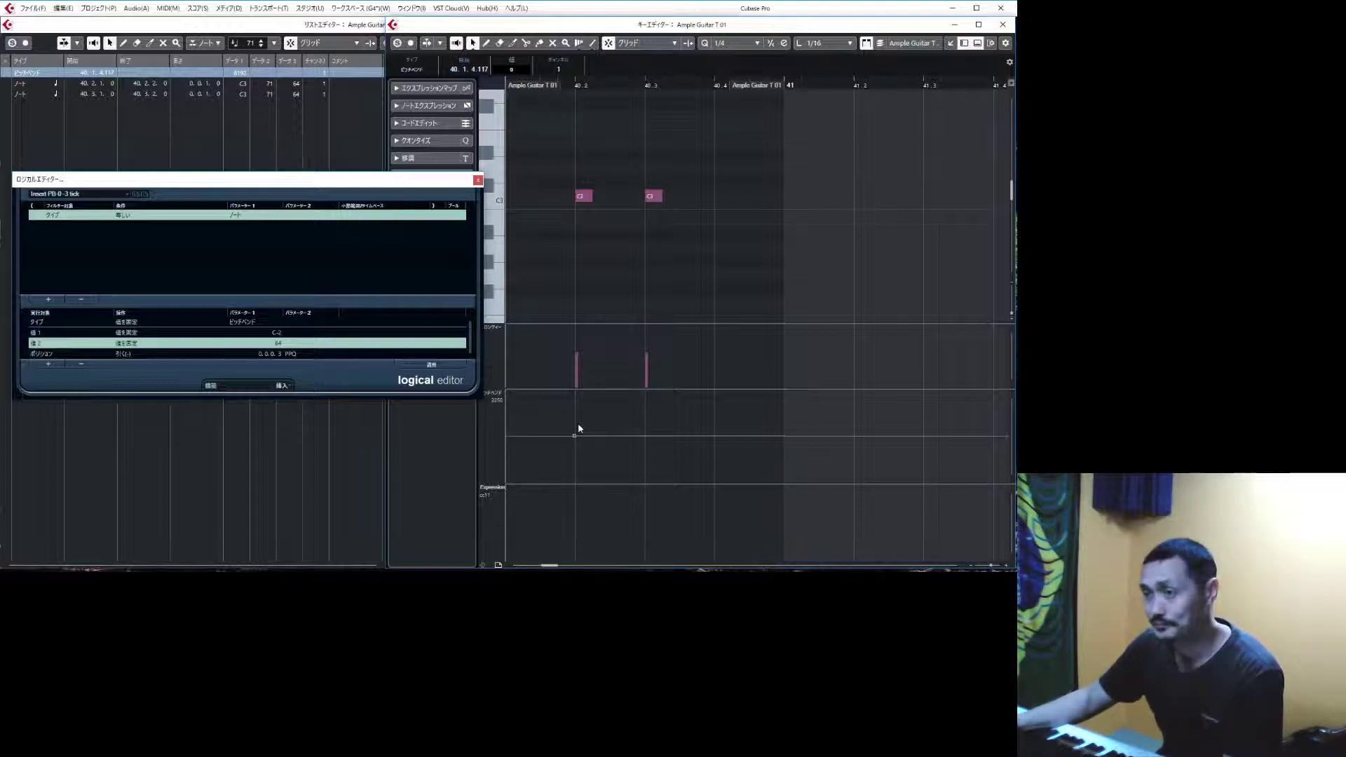
# Step: Examine the fixed values of the Value 1 and Value 2 actions, and reposition the Logical Editor window slightly
pyautogui.click(264, 335)
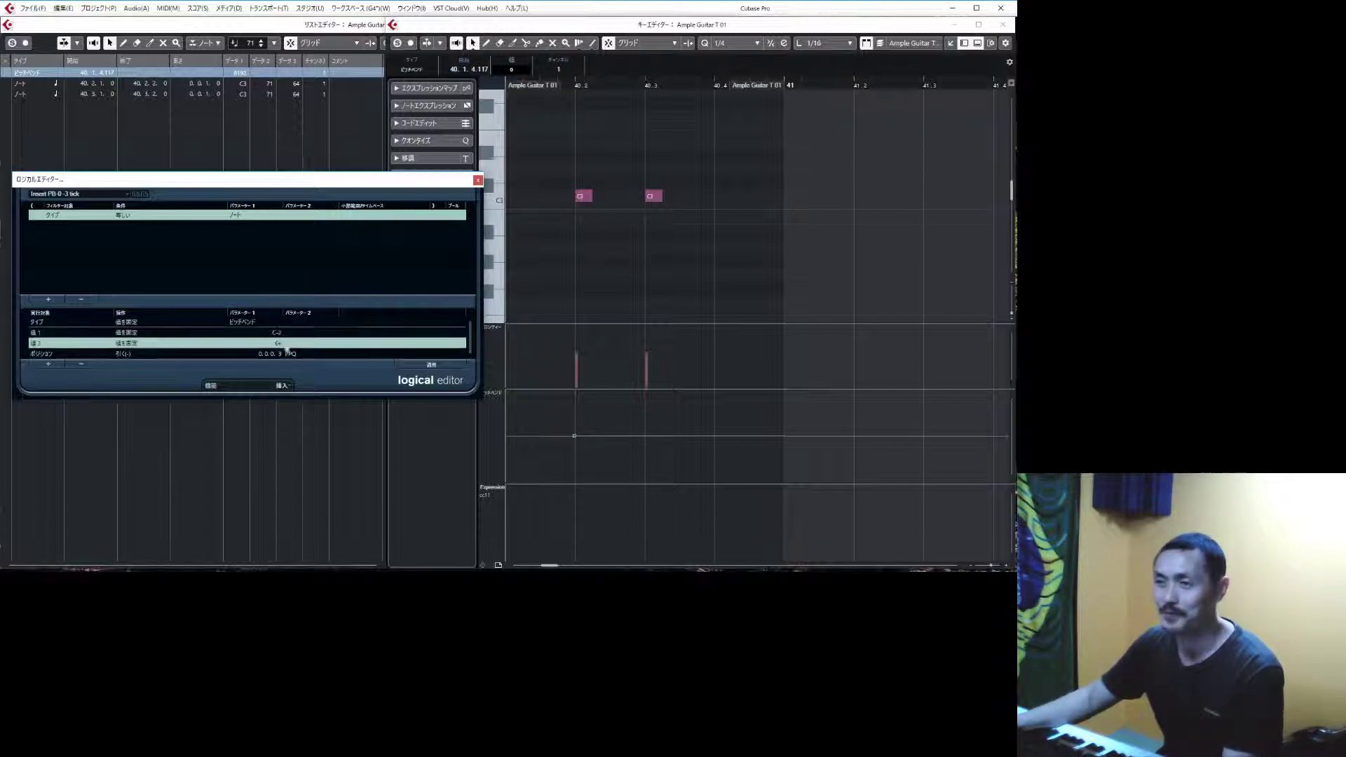
pyautogui.click(284, 344)
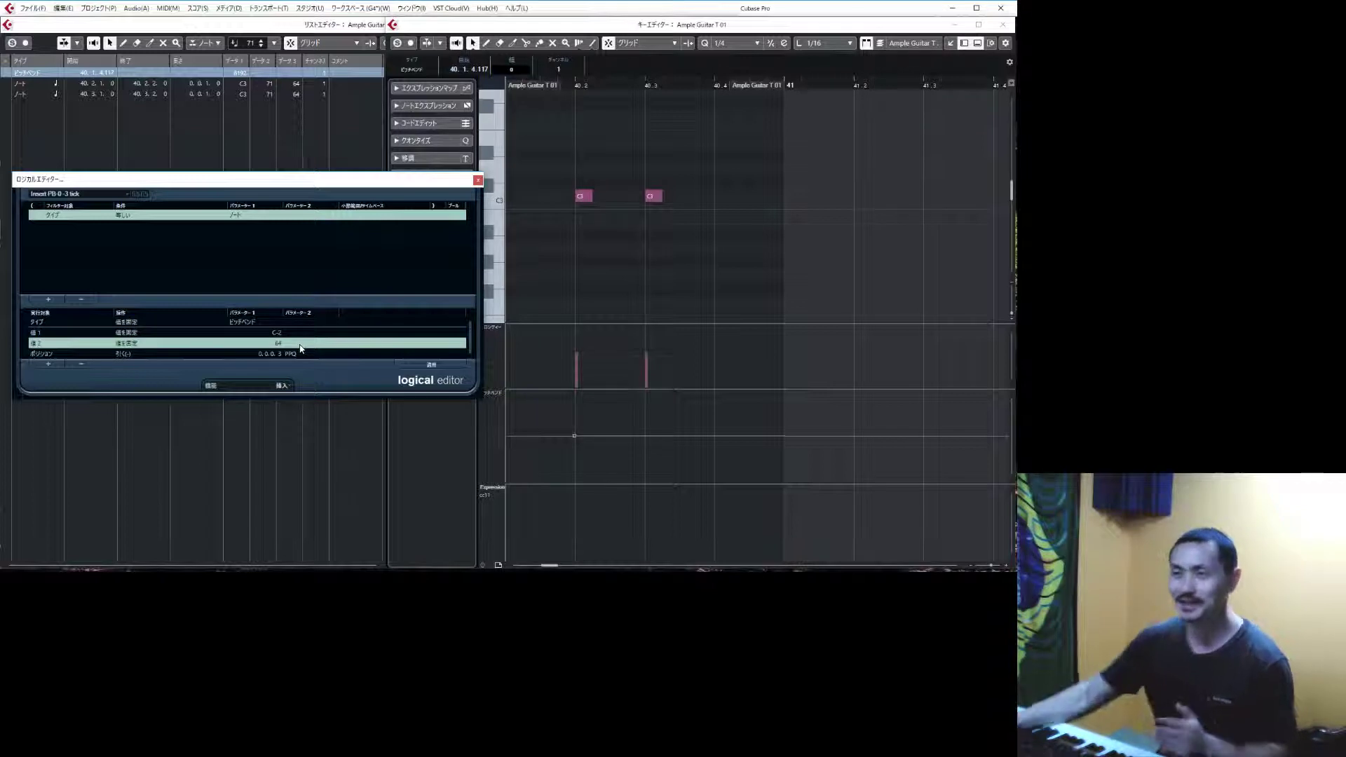
pyautogui.click(277, 335)
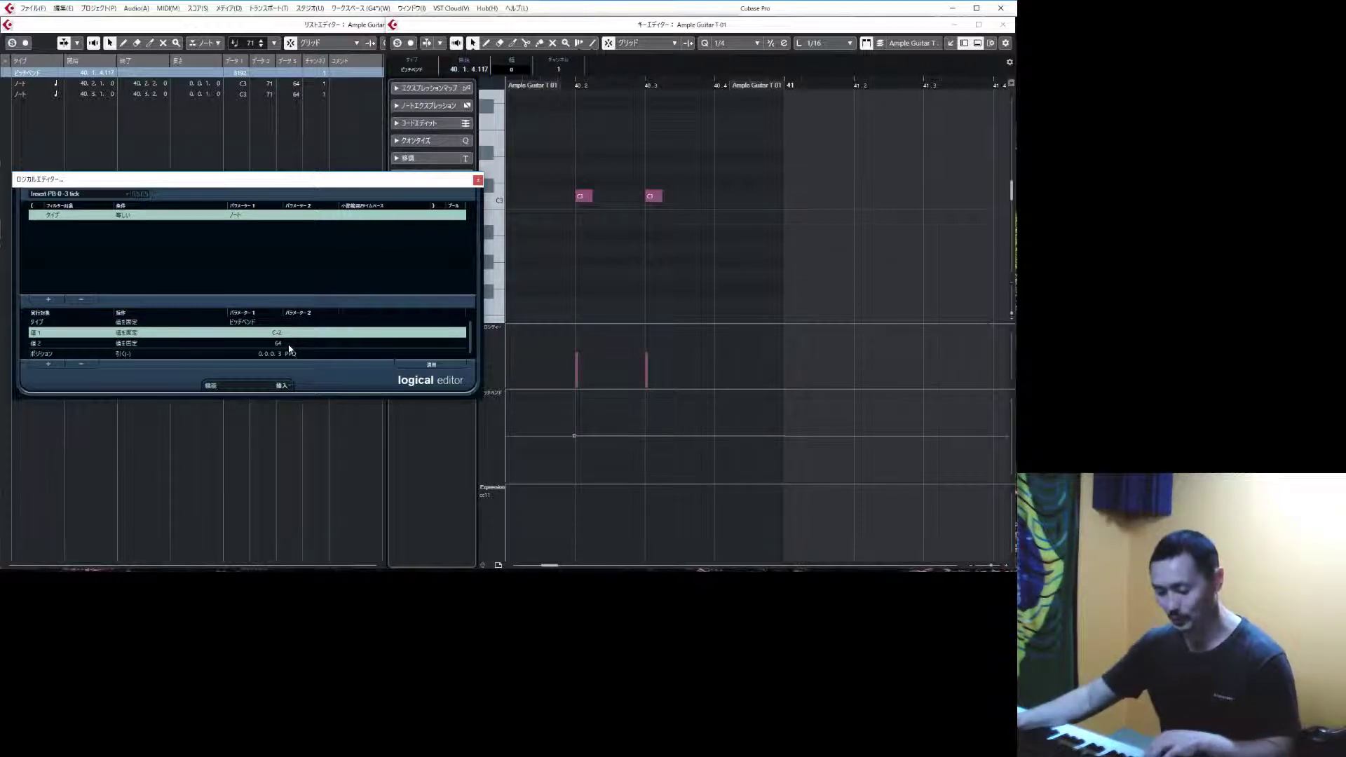
pyautogui.click(275, 343)
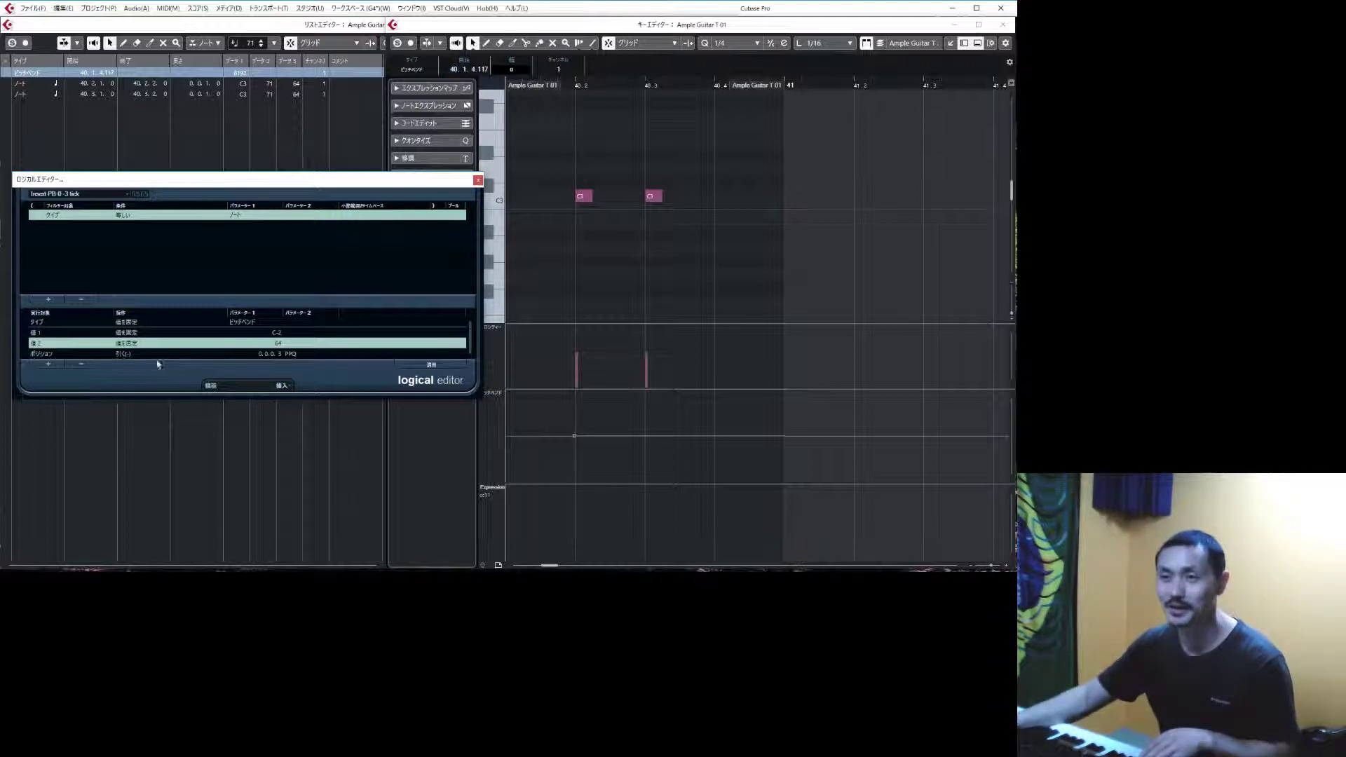
pyautogui.click(131, 335)
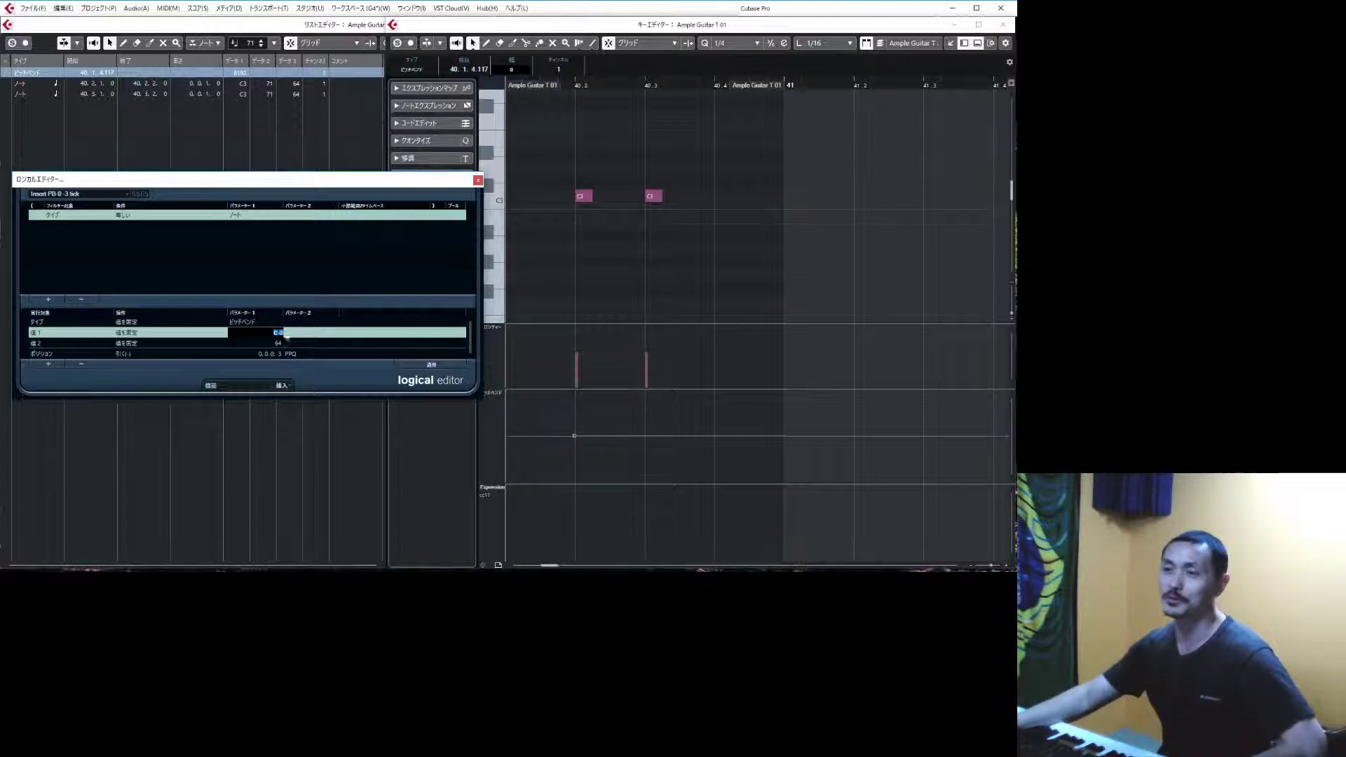
pyautogui.click(279, 345)
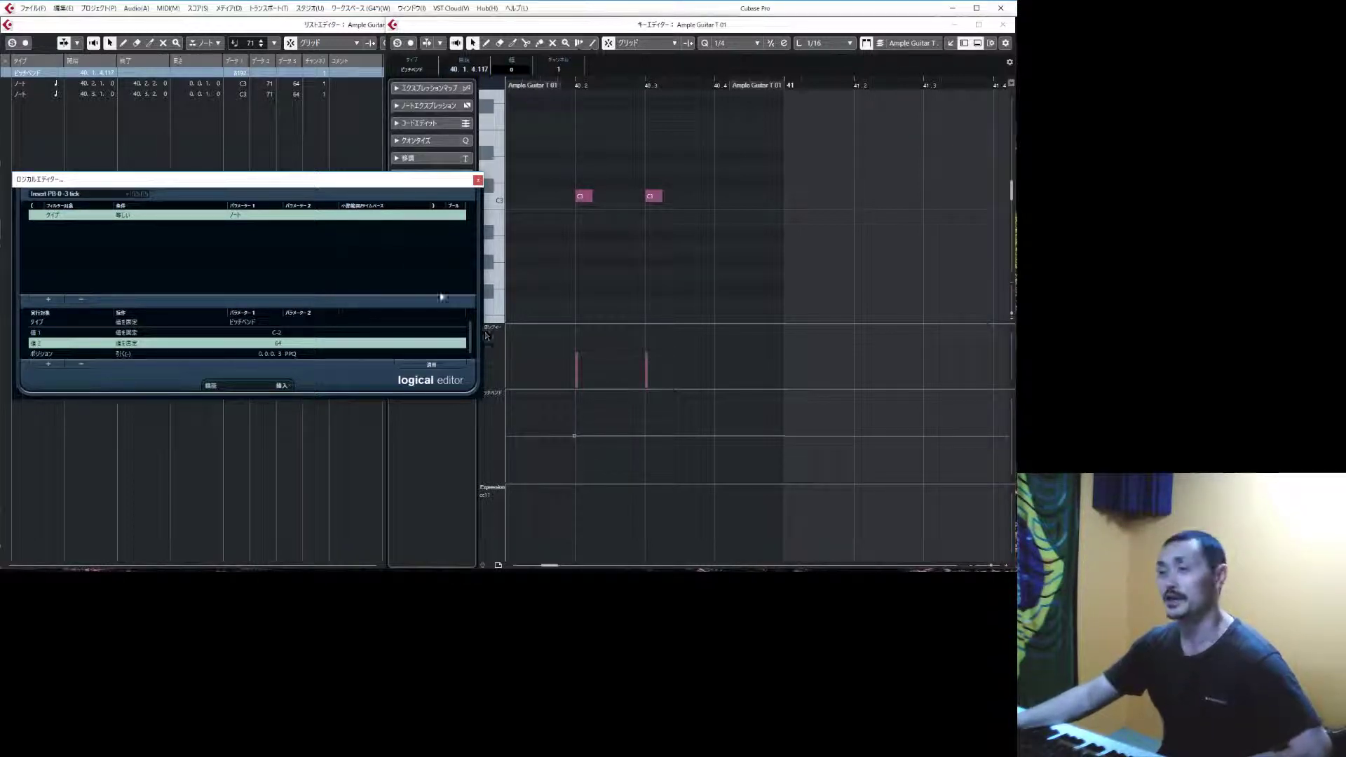
pyautogui.moveTo(368, 183); pyautogui.dragTo(319, 198)
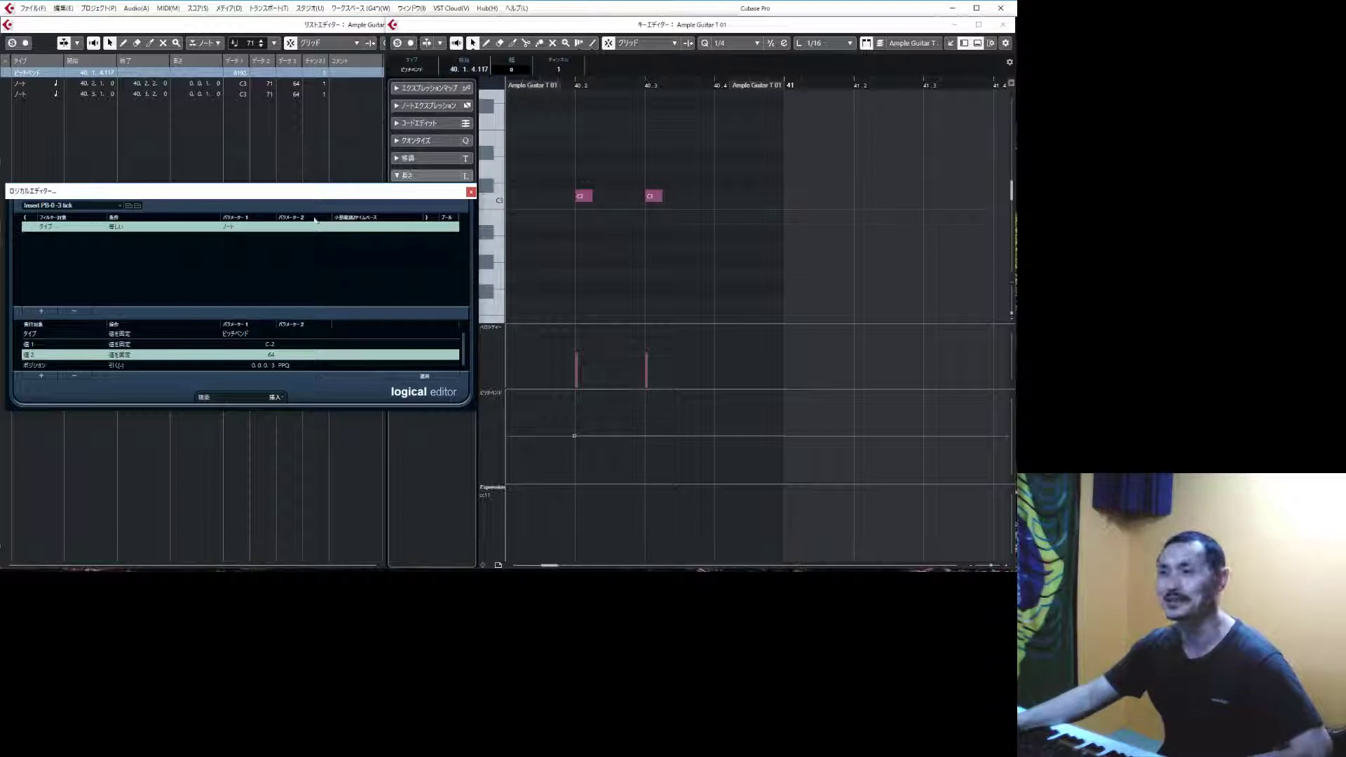
pyautogui.moveTo(290, 196); pyautogui.dragTo(298, 205)
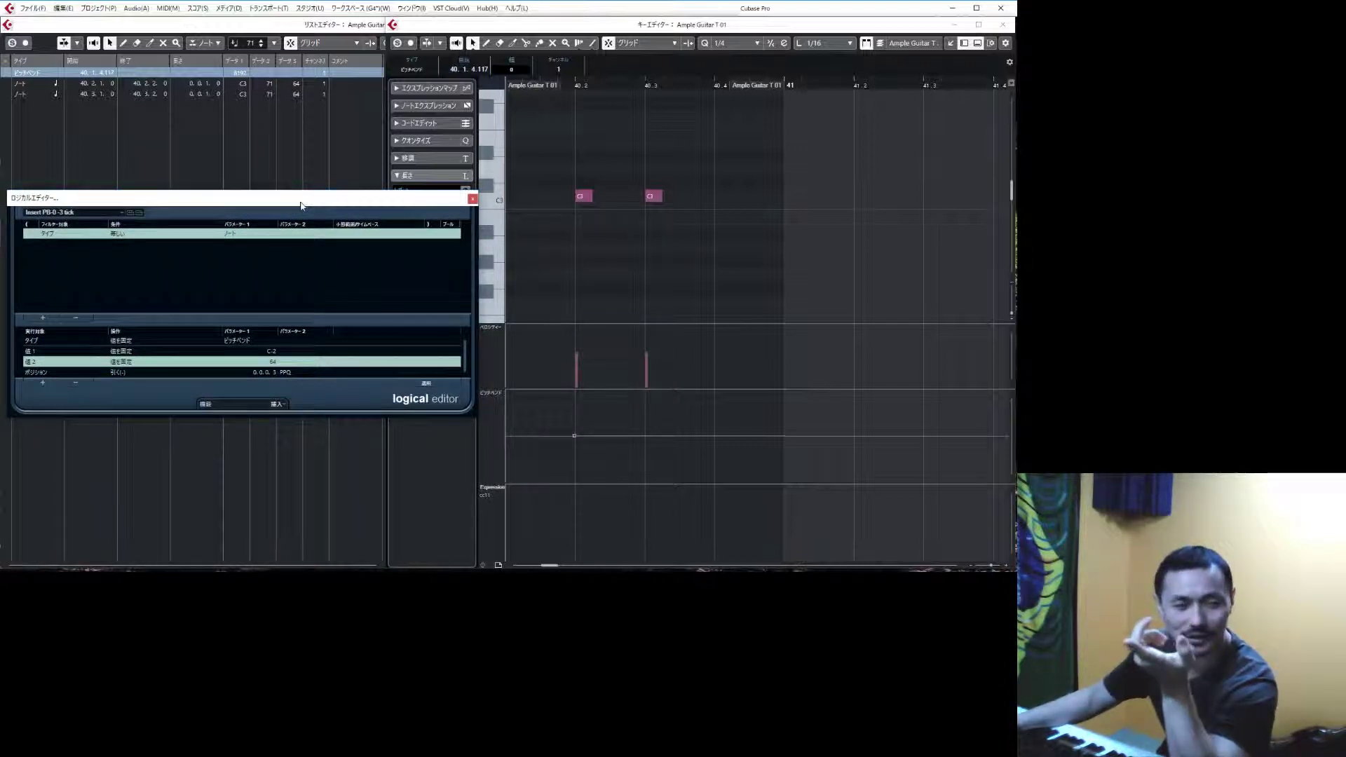
# Step: Set the preset's Value 2 action to 69, and replace the pitch bend event before the first C3 note using the changed preset
pyautogui.click(273, 363)
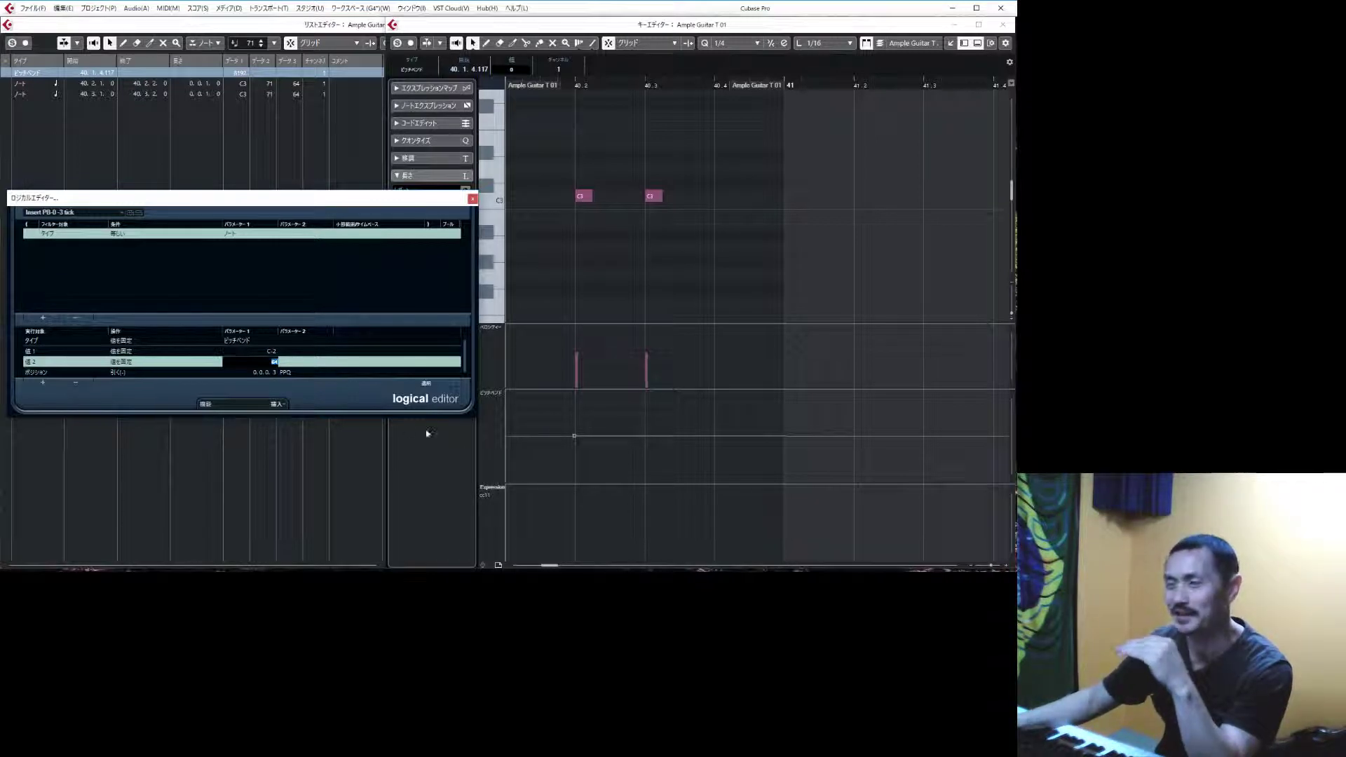
pyautogui.write('69')
pyautogui.press('Return')
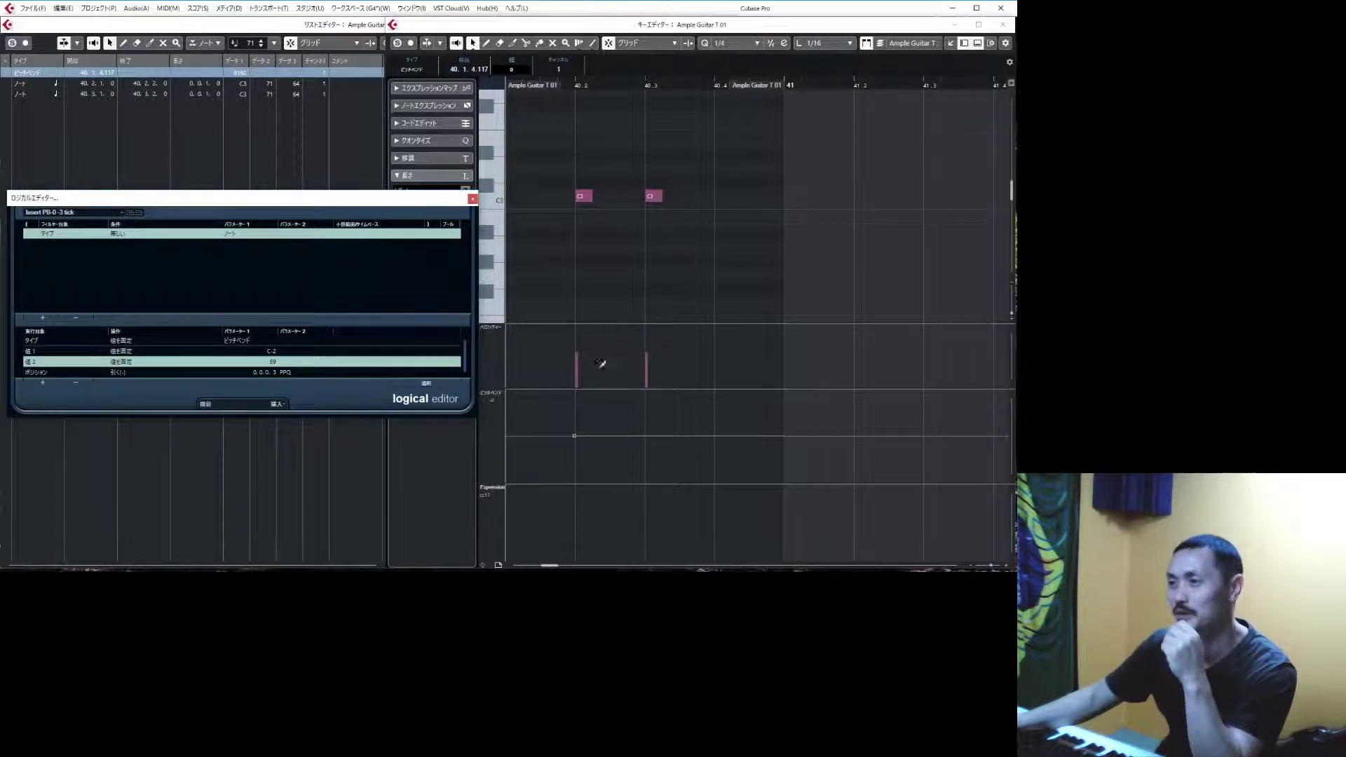
pyautogui.moveTo(558, 420); pyautogui.dragTo(604, 481)
pyautogui.press('Delete')
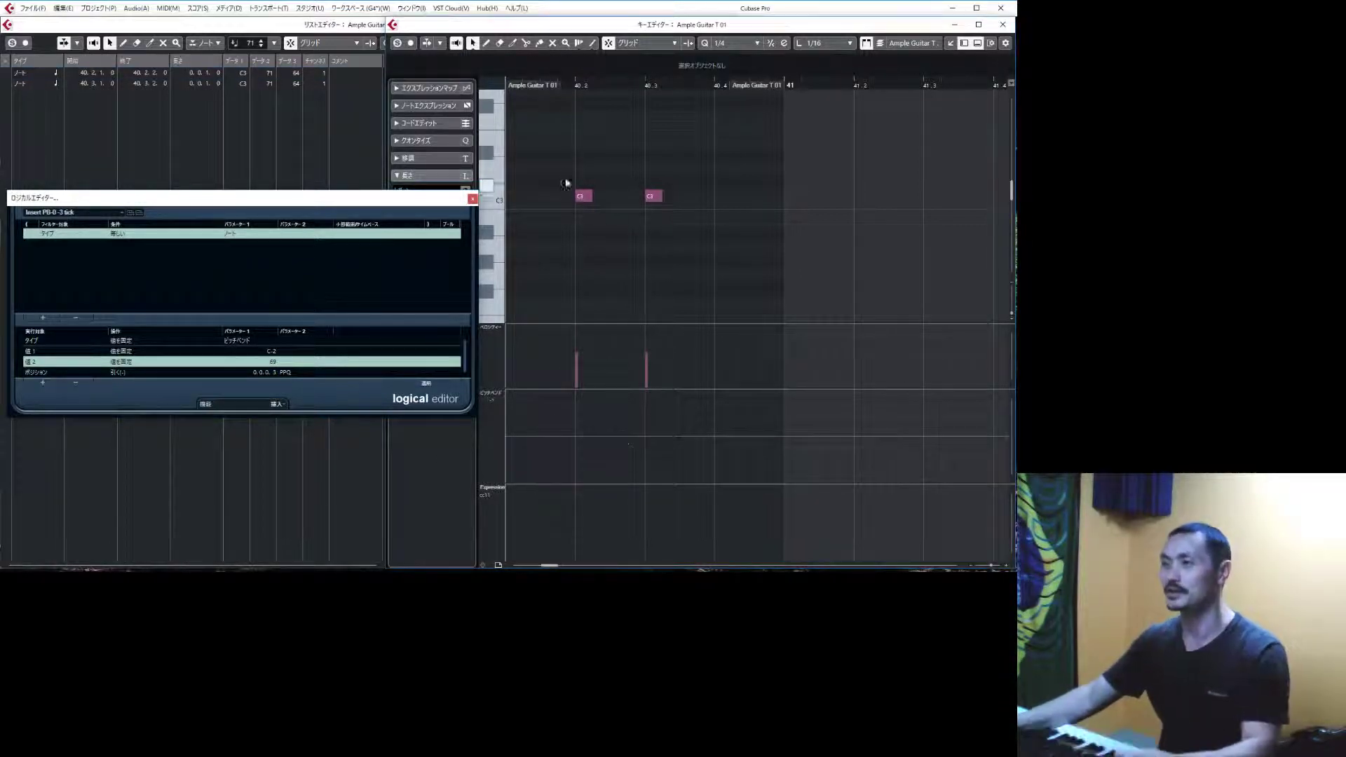
pyautogui.hotkey('ctrl', 'z')
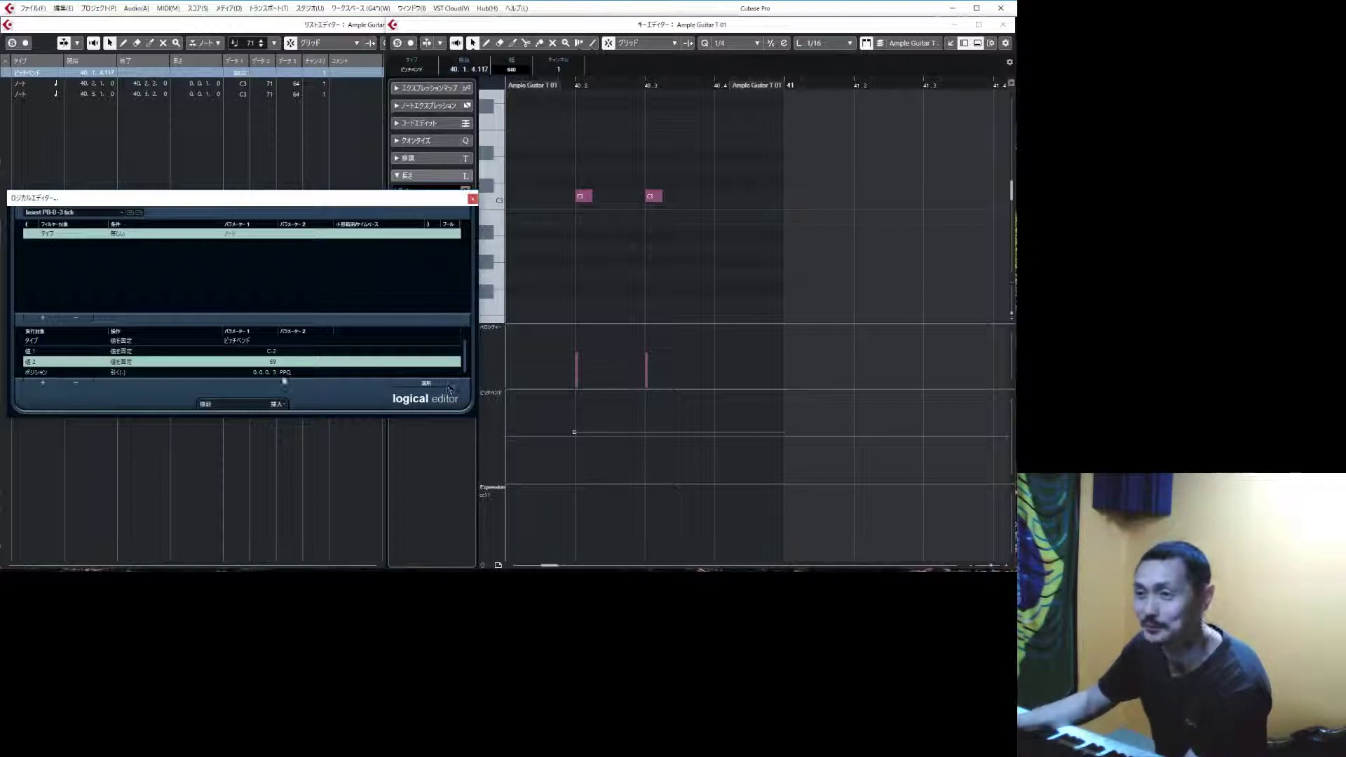
# Step: Set the preset's Value 1 action to D5 and apply the preset to the first C3 note
pyautogui.click(268, 354)
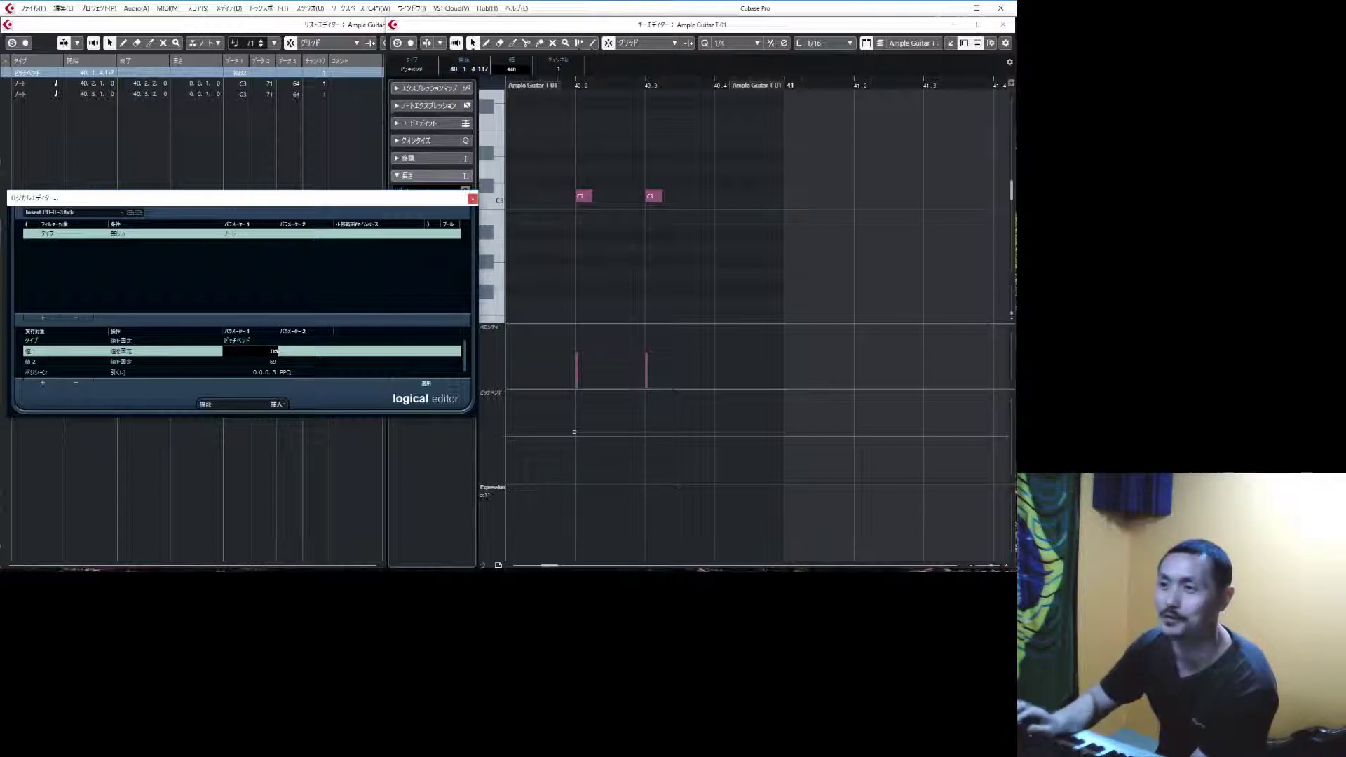
pyautogui.write('D5')
pyautogui.press('Return')
pyautogui.click(431, 385)
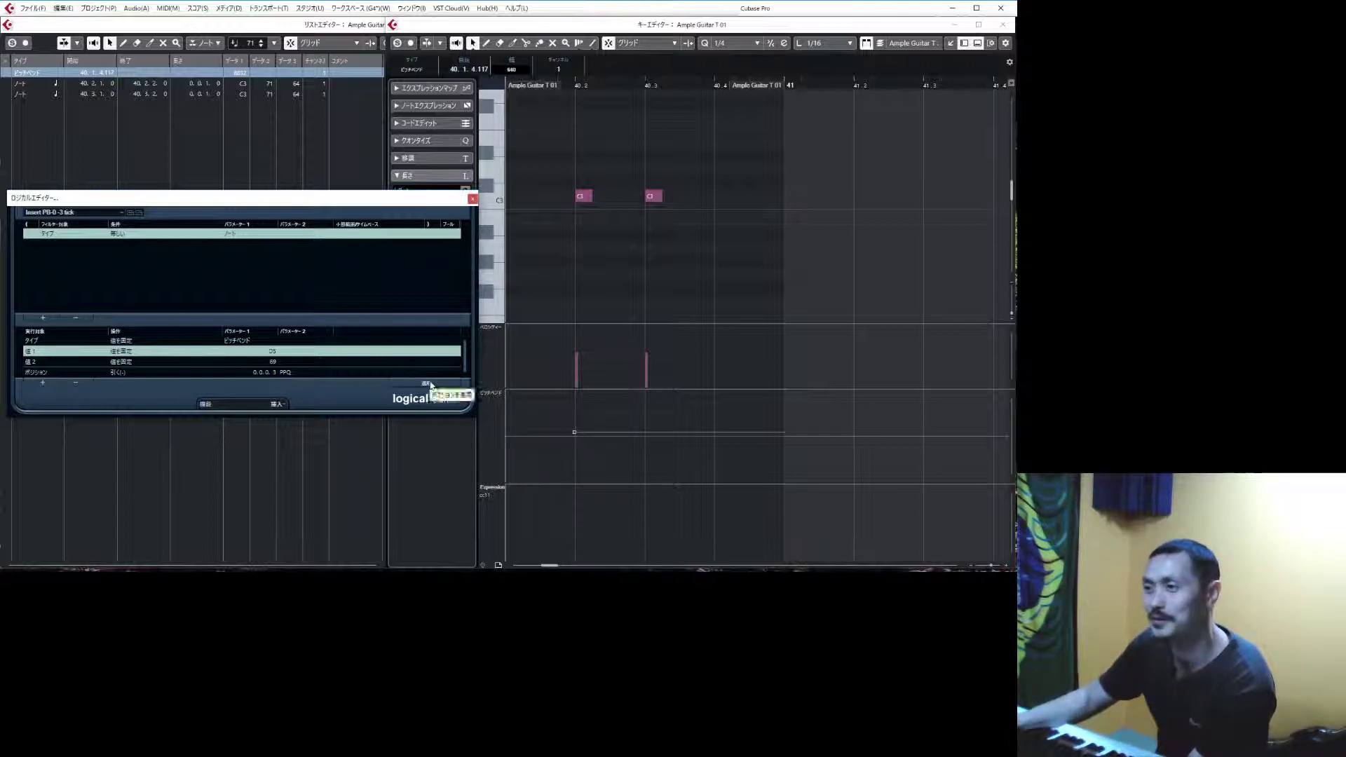
pyautogui.moveTo(549, 410); pyautogui.dragTo(584, 444)
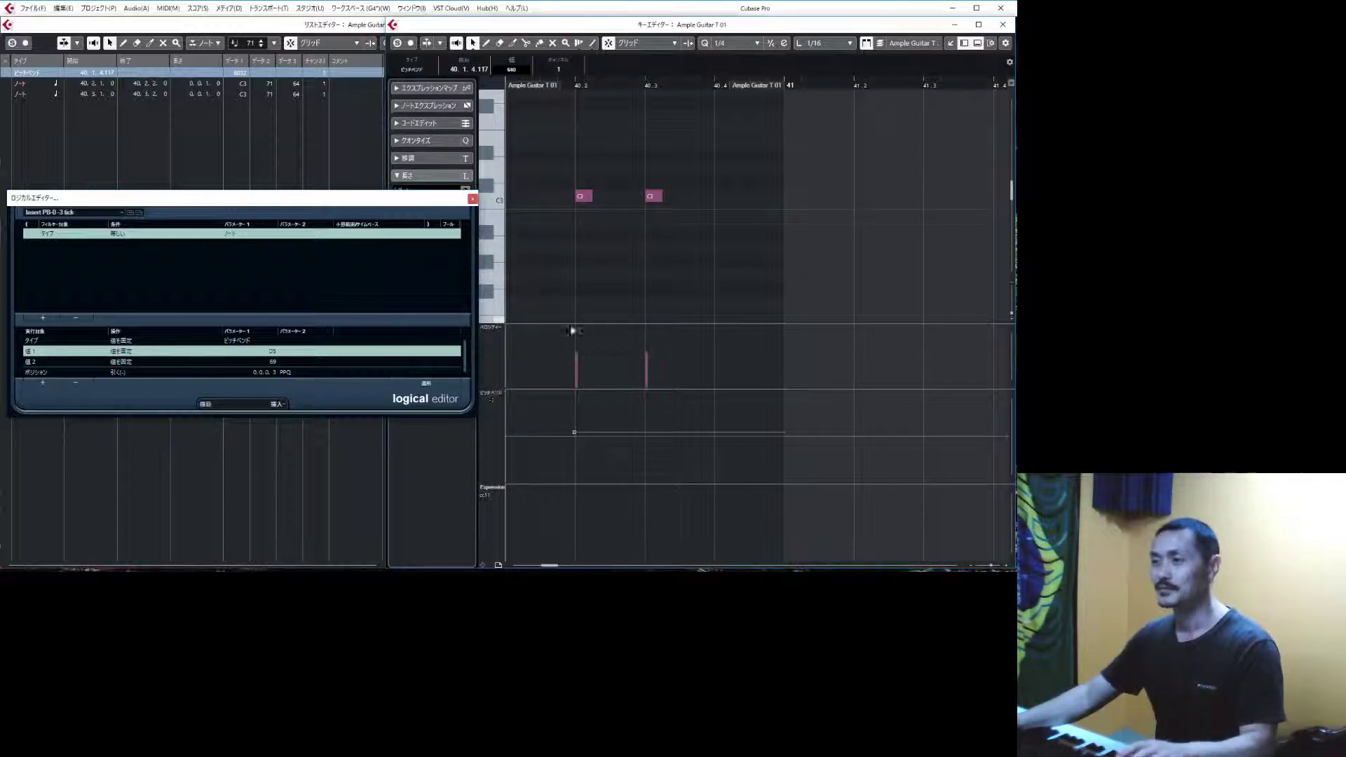
pyautogui.moveTo(554, 164); pyautogui.dragTo(615, 254)
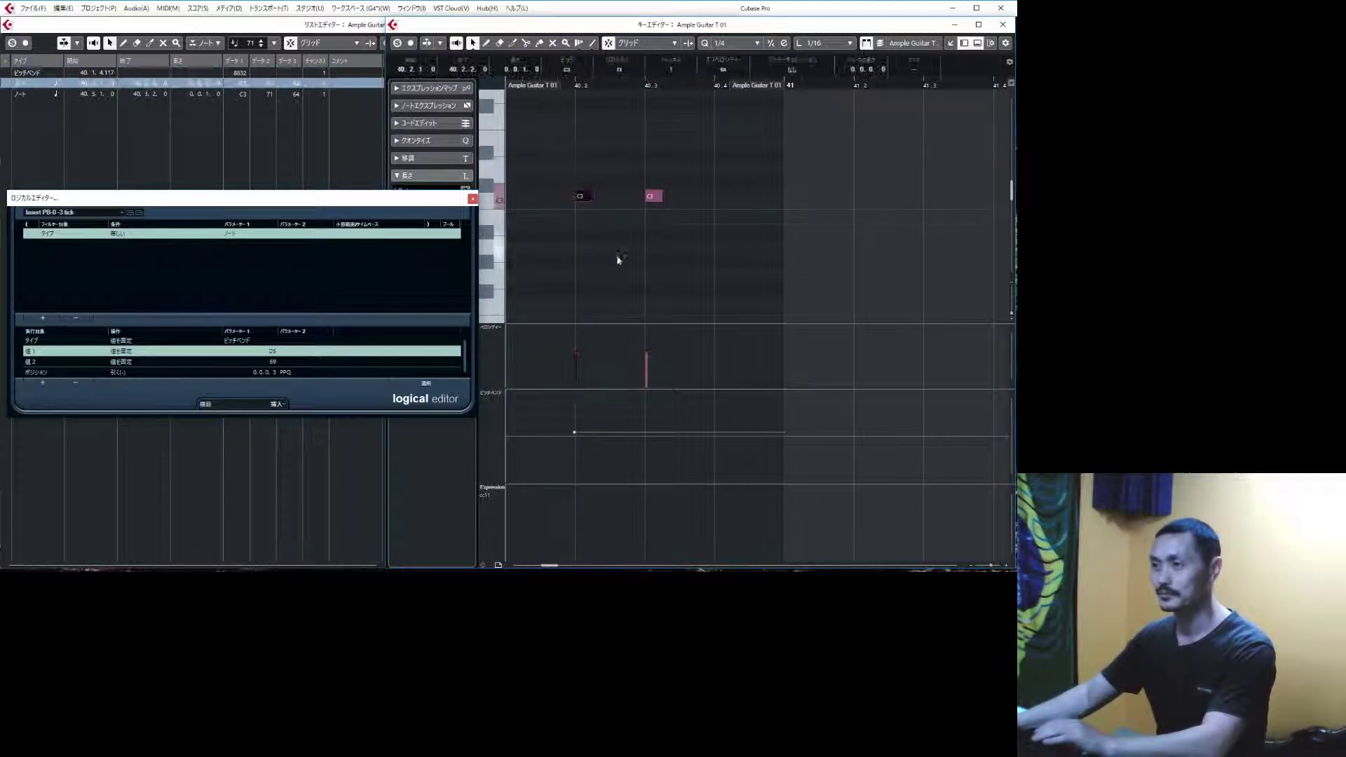
pyautogui.click(421, 387)
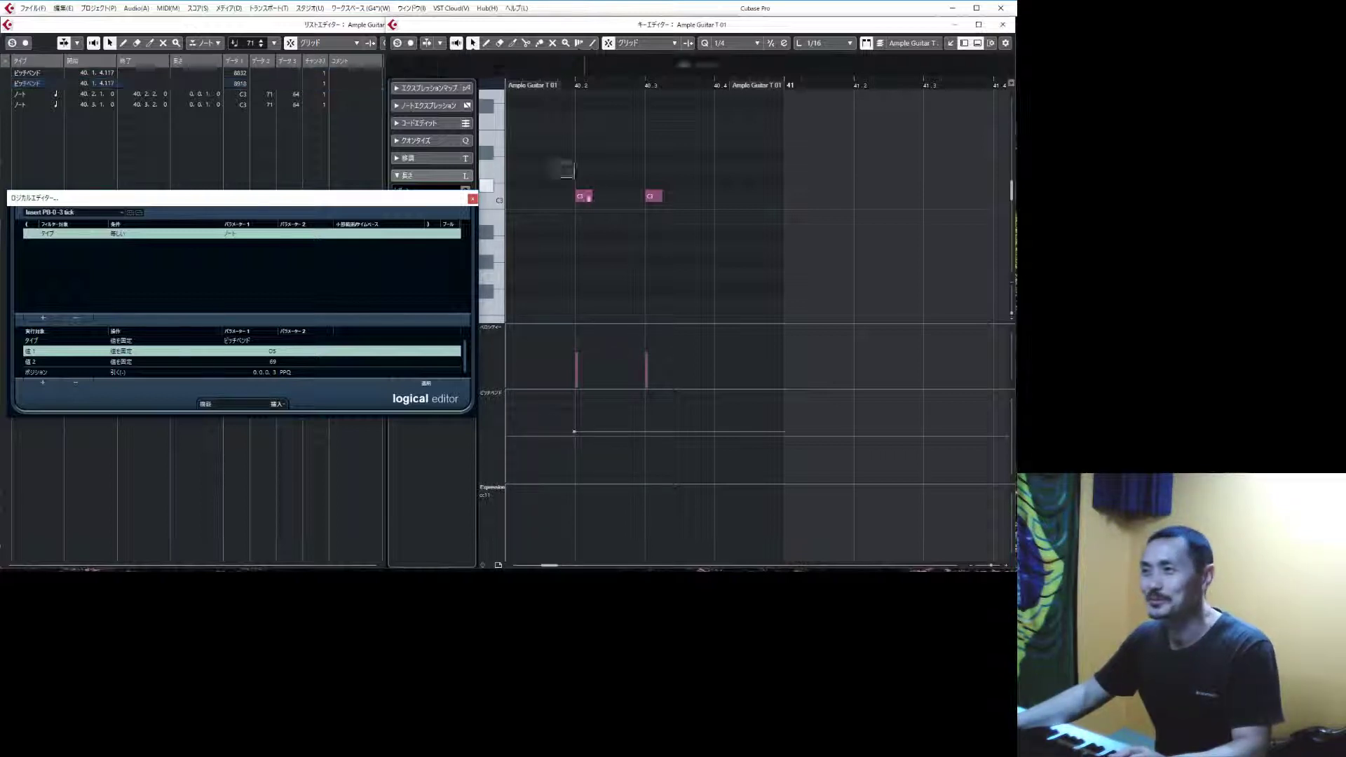
# Step: Insert the pitch bend event twice more before the first C3 note, and delete all the stacked pitch bend events
pyautogui.moveTo(559, 171); pyautogui.dragTo(596, 205)
pyautogui.click(421, 384)
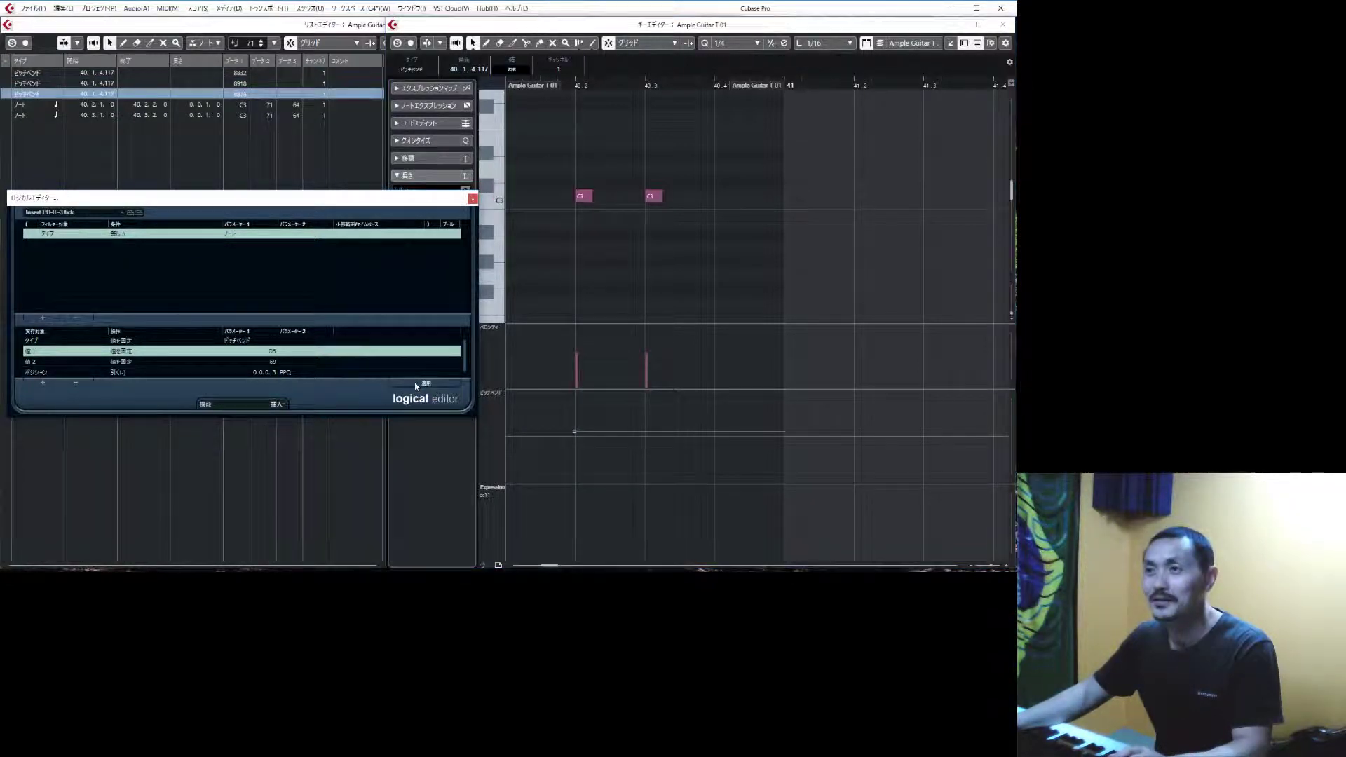
pyautogui.click(582, 195)
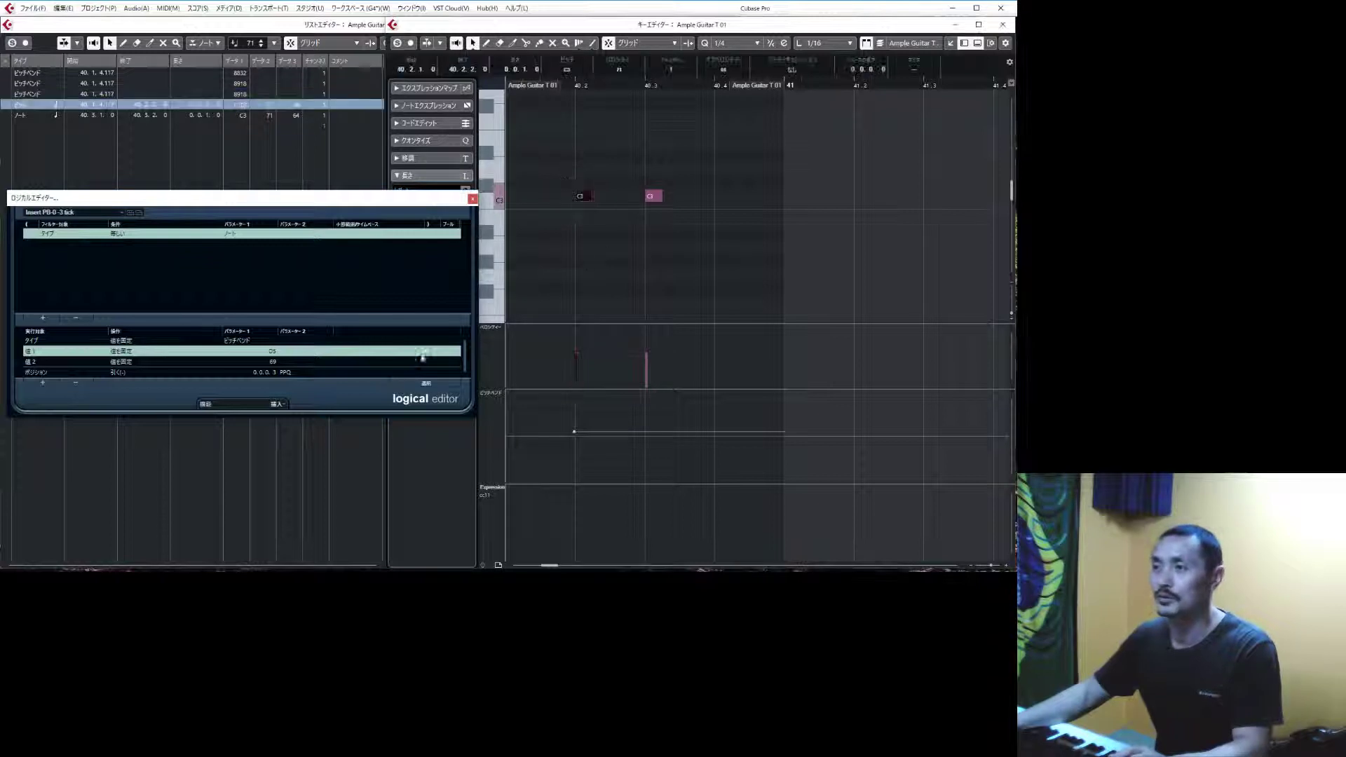
pyautogui.click(423, 385)
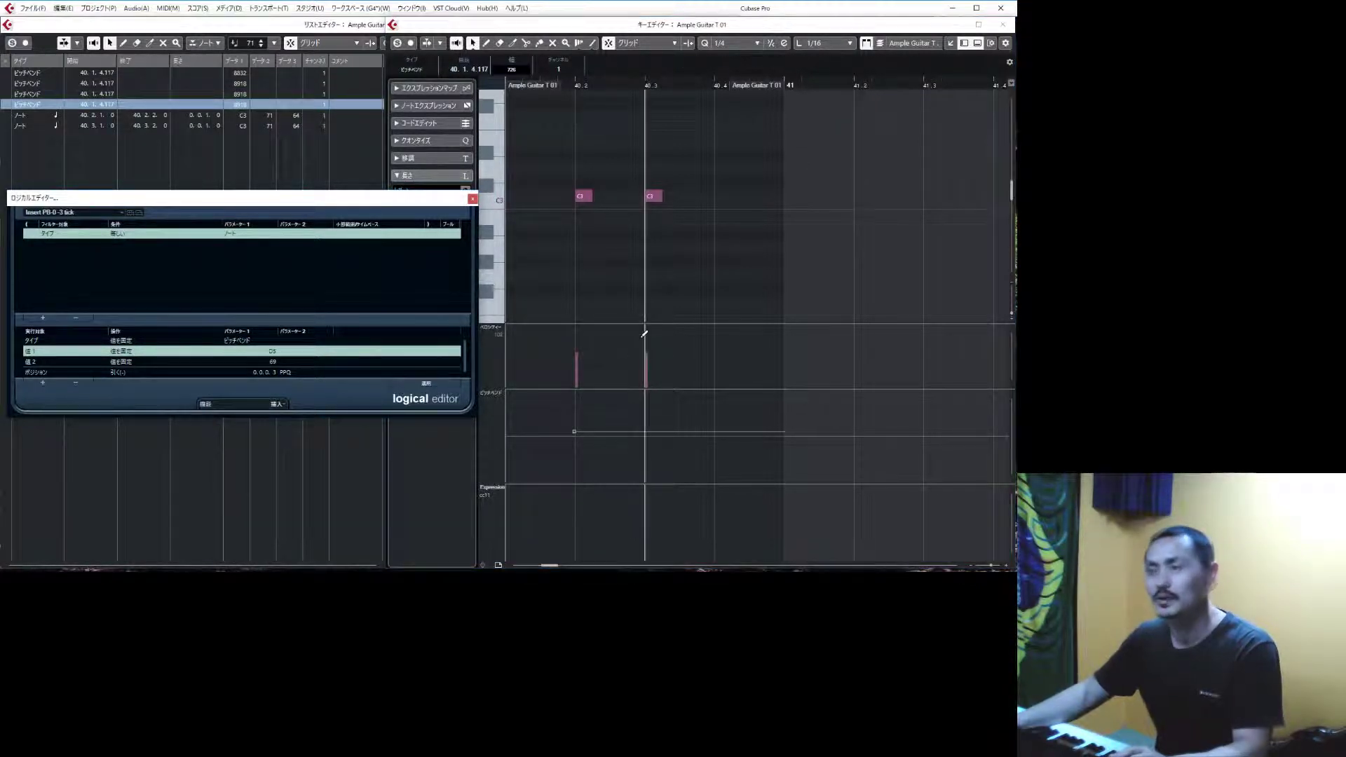
pyautogui.moveTo(551, 407); pyautogui.dragTo(642, 471)
pyautogui.press('Delete')
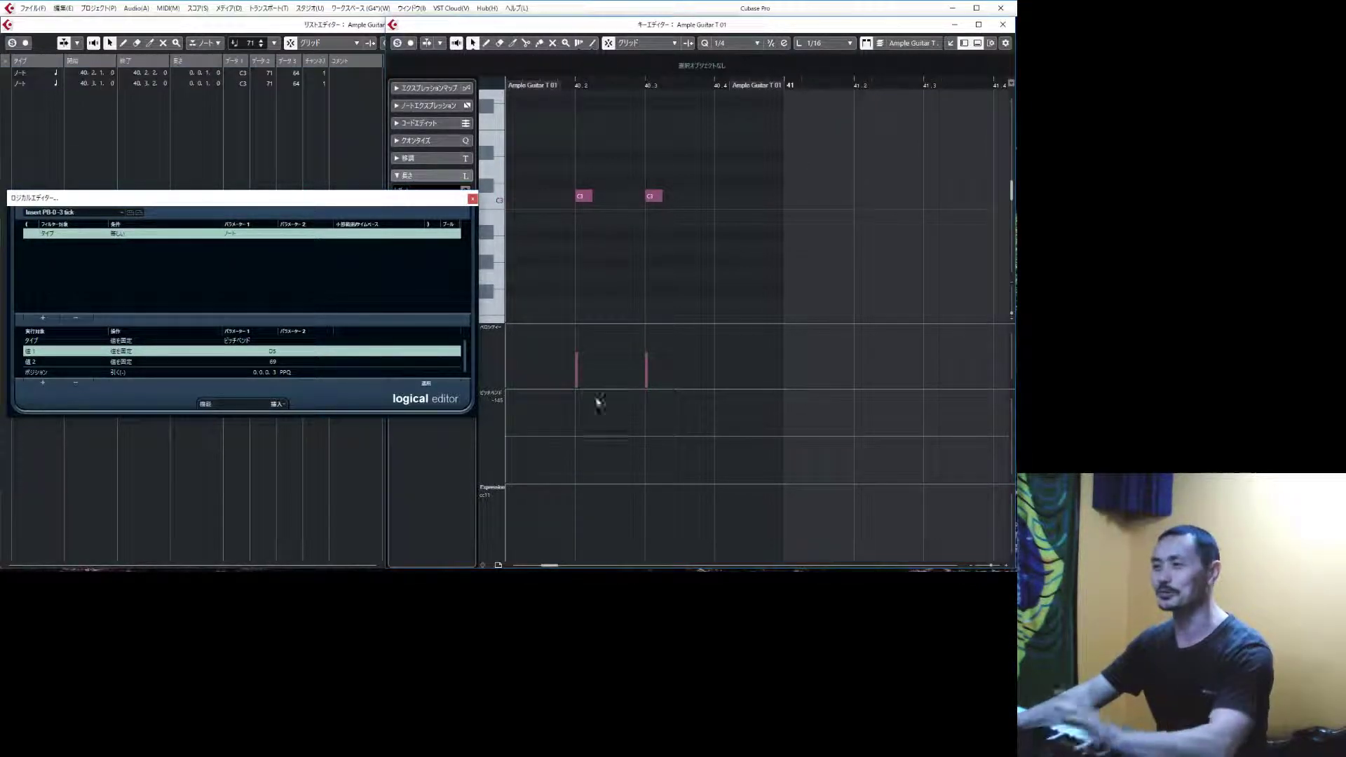
# Step: Apply the preset to the first C3 note once, and undo that insertion
pyautogui.moveTo(541, 150); pyautogui.dragTo(601, 257)
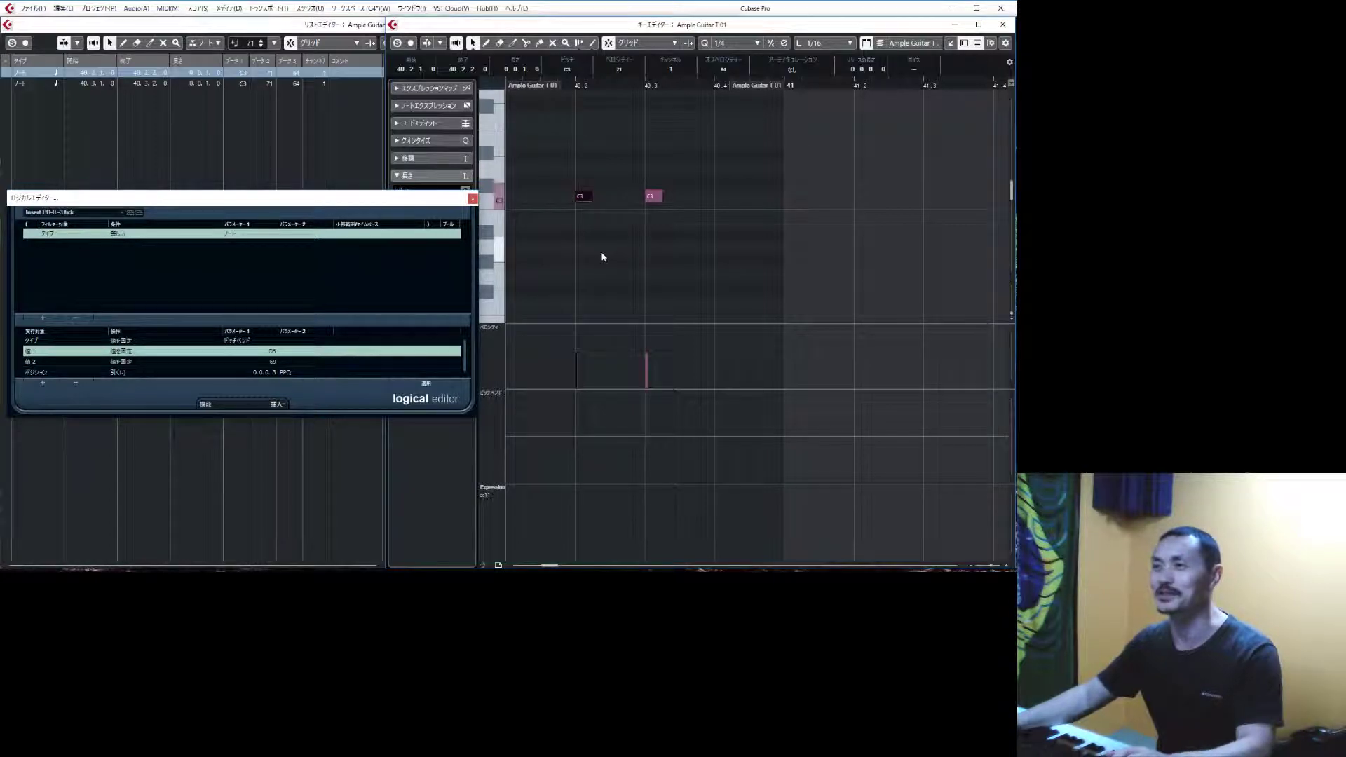
pyautogui.click(425, 384)
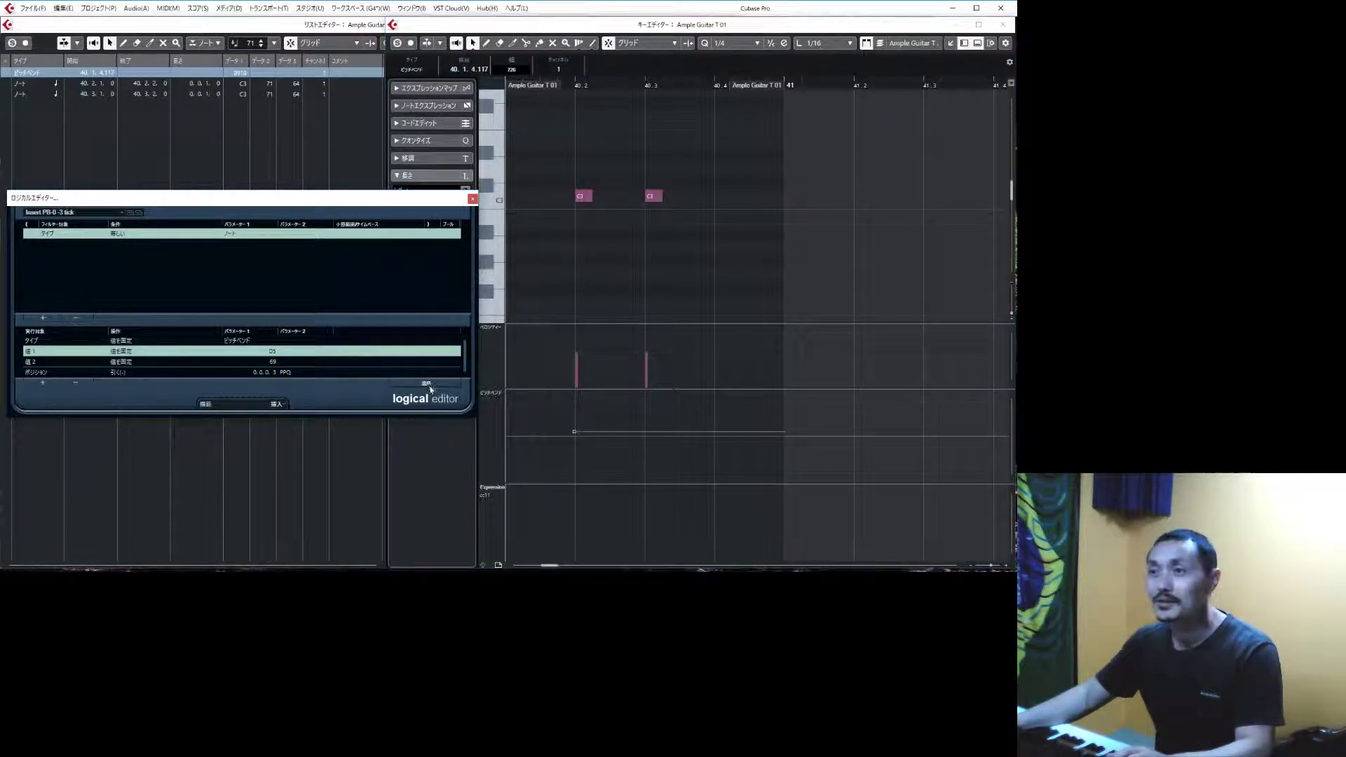
pyautogui.hotkey('ctrl', 'z')
# Step: Set the preset's Value 1 action to F#1 and insert the pitch bend event before the first C3 note
pyautogui.click(273, 352)
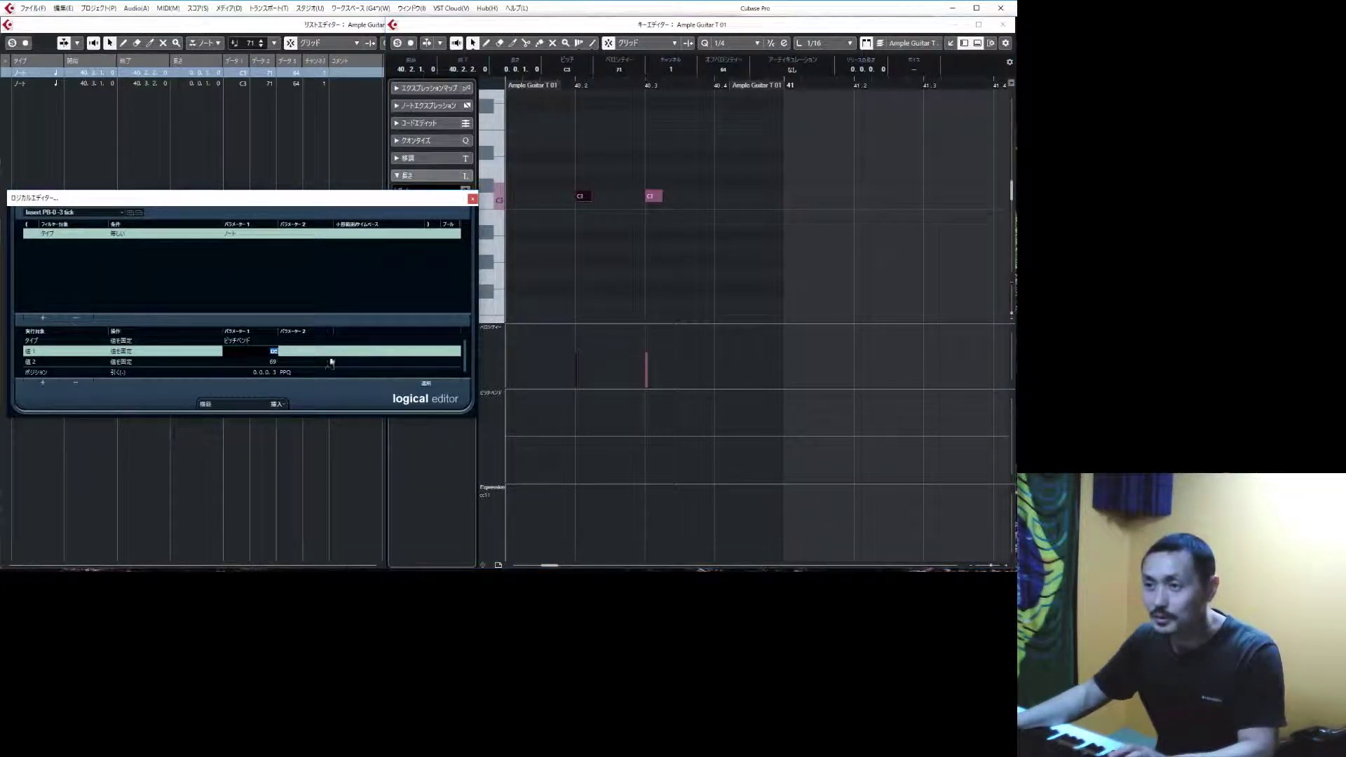
pyautogui.write('F#1')
pyautogui.press('Return')
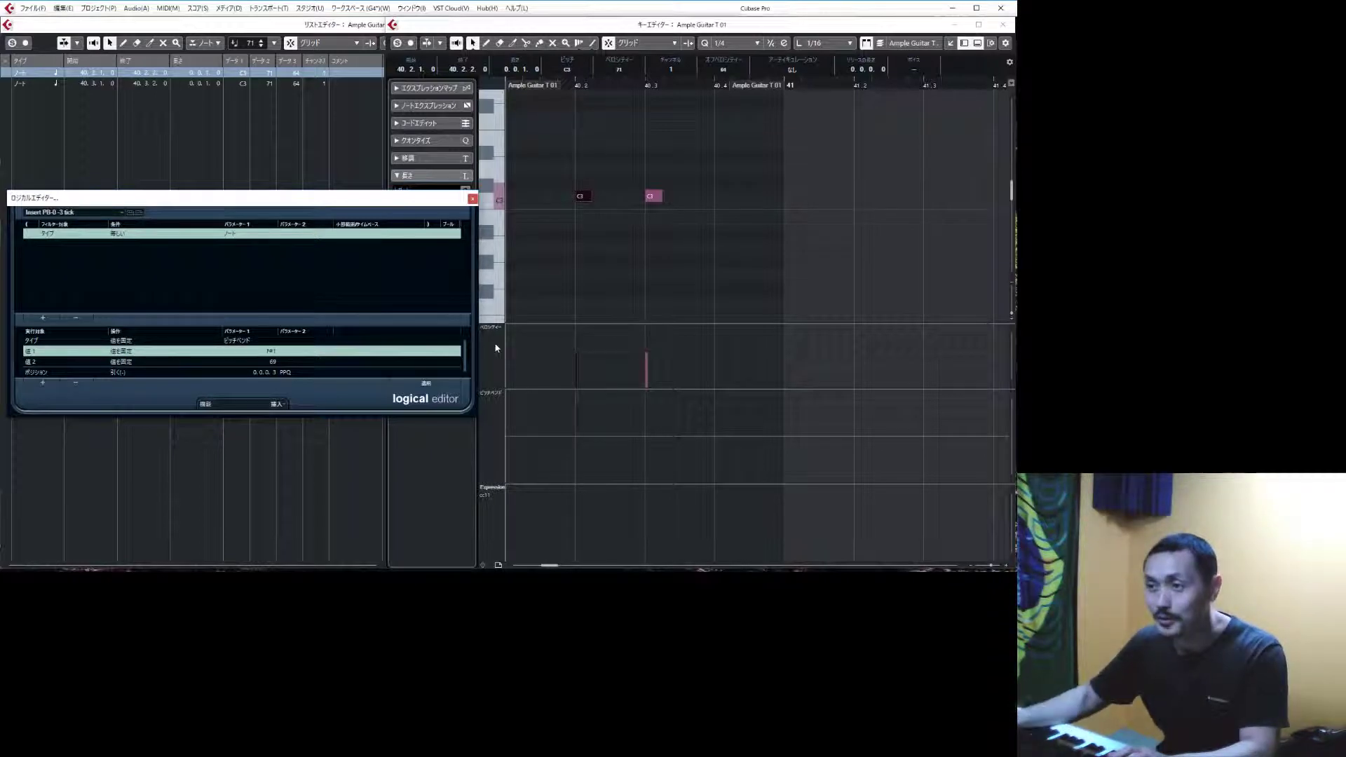
pyautogui.click(597, 215)
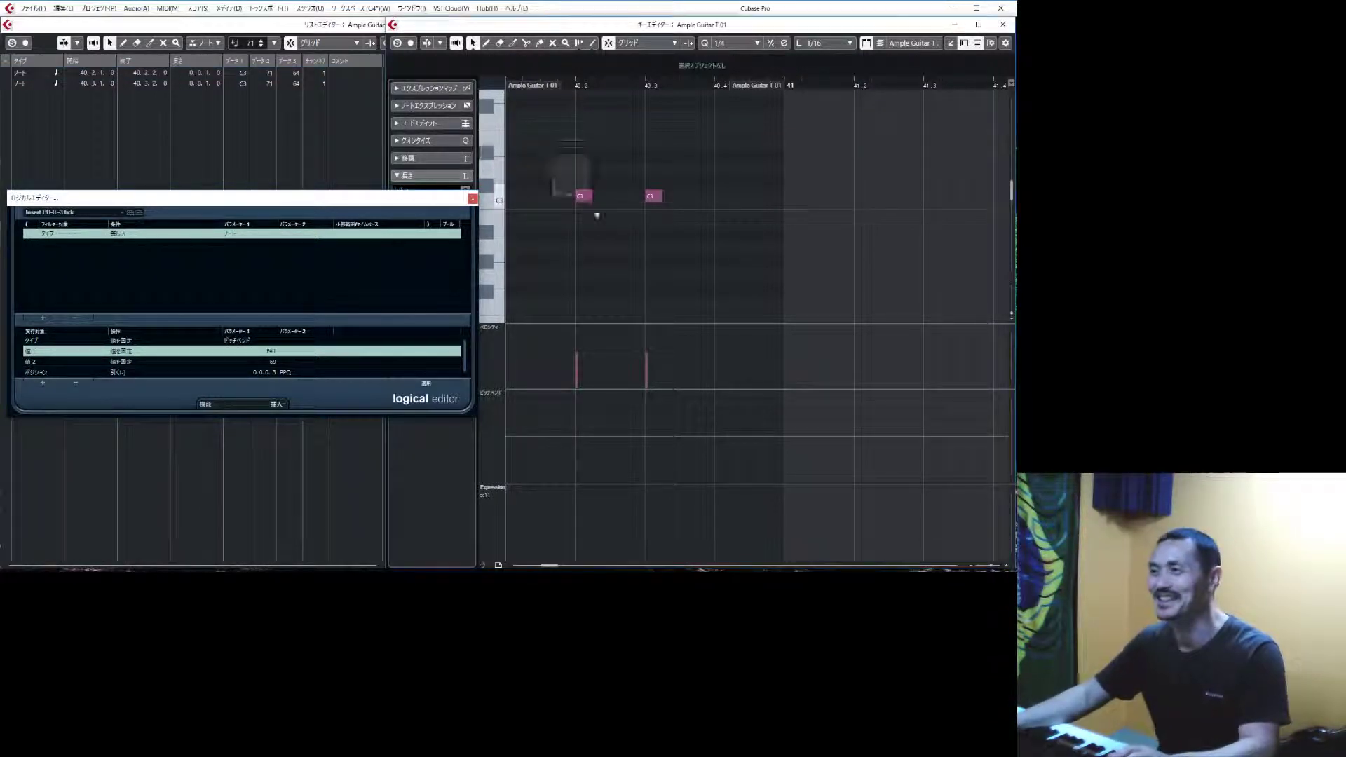
pyautogui.click(426, 383)
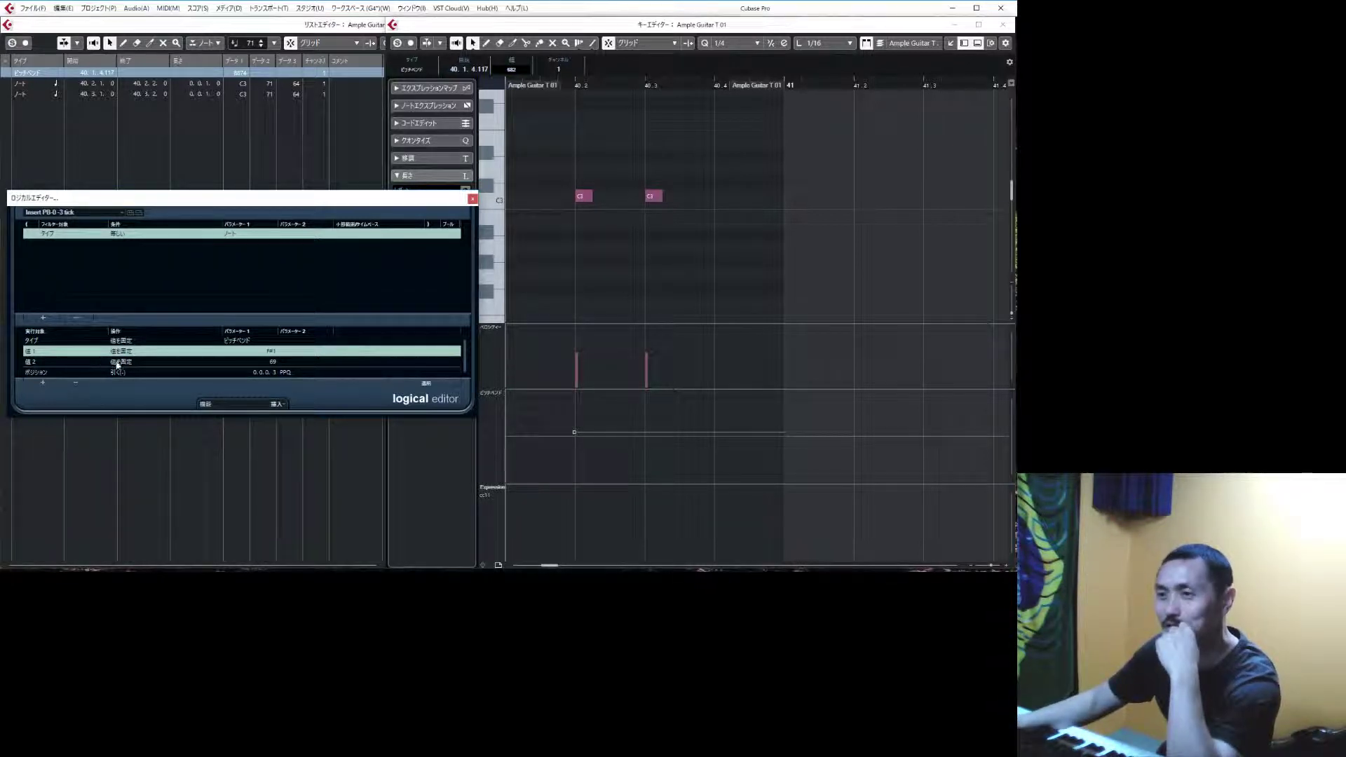
# Step: Examine the Value 2 action's value and available operations, and the Value 1 action's fixed value
pyautogui.click(269, 362)
pyautogui.doubleClick(274, 365)
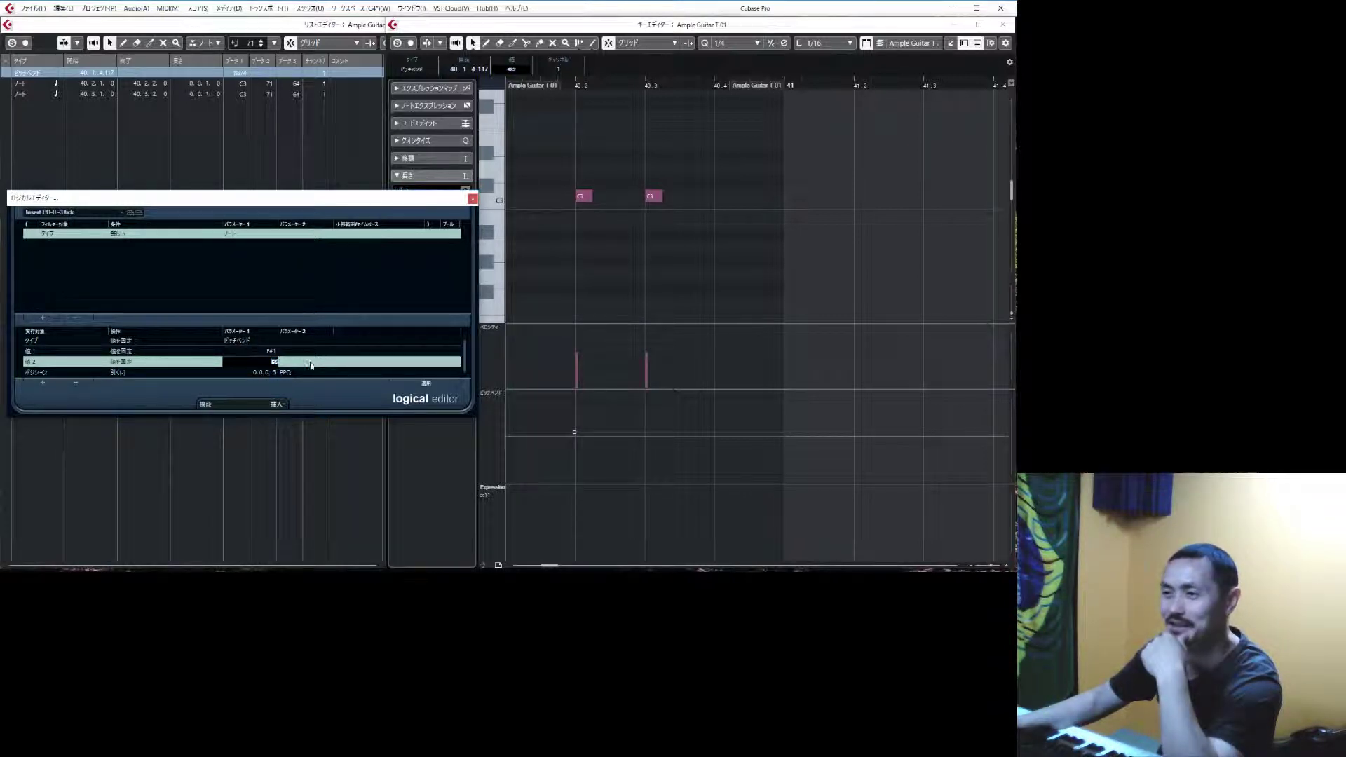
pyautogui.click(176, 362)
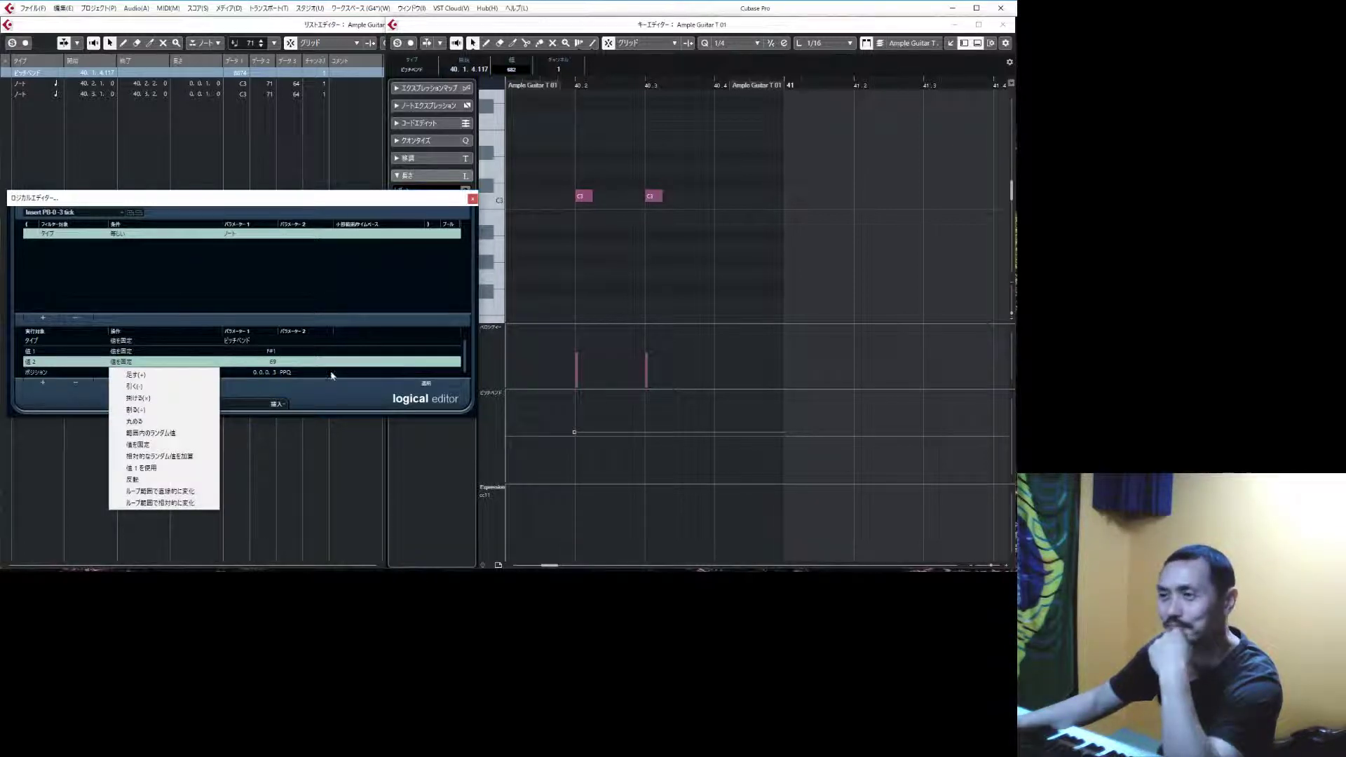
pyautogui.click(274, 362)
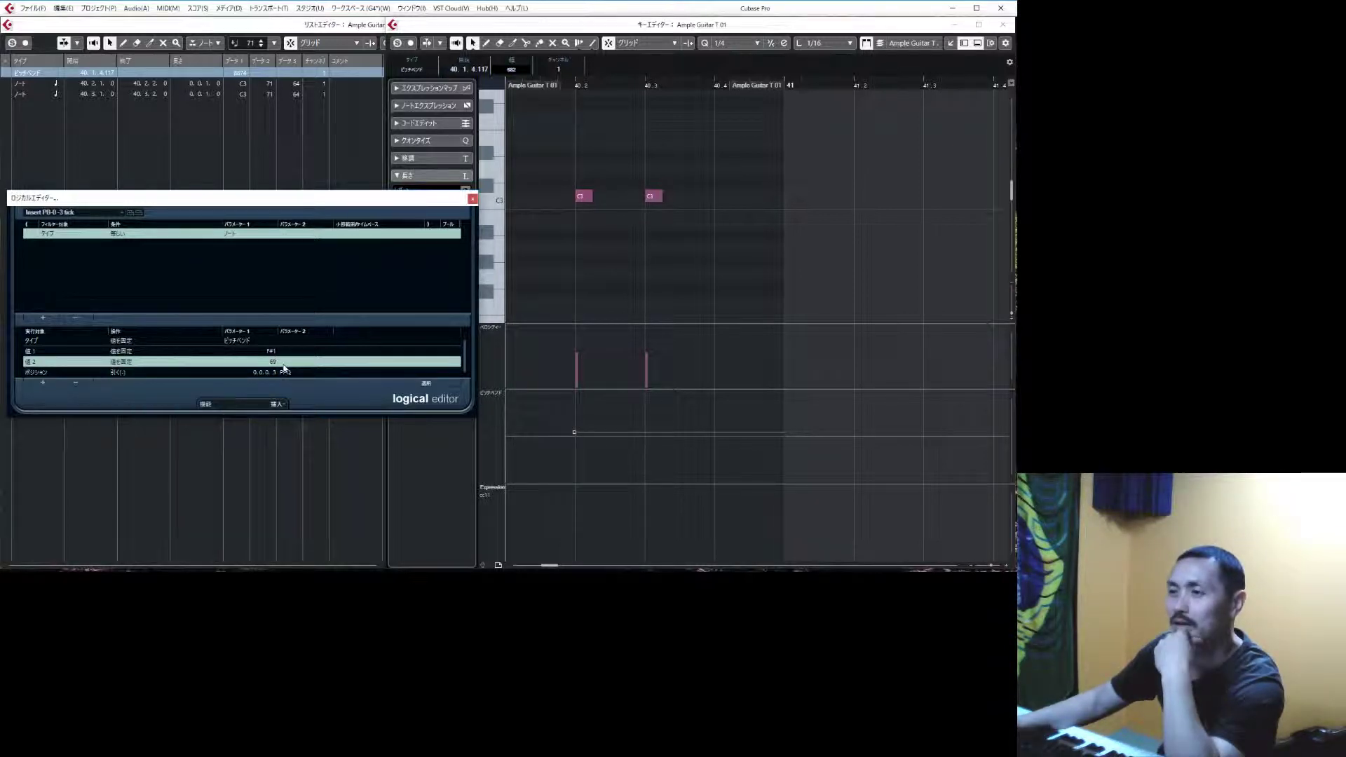
pyautogui.click(268, 352)
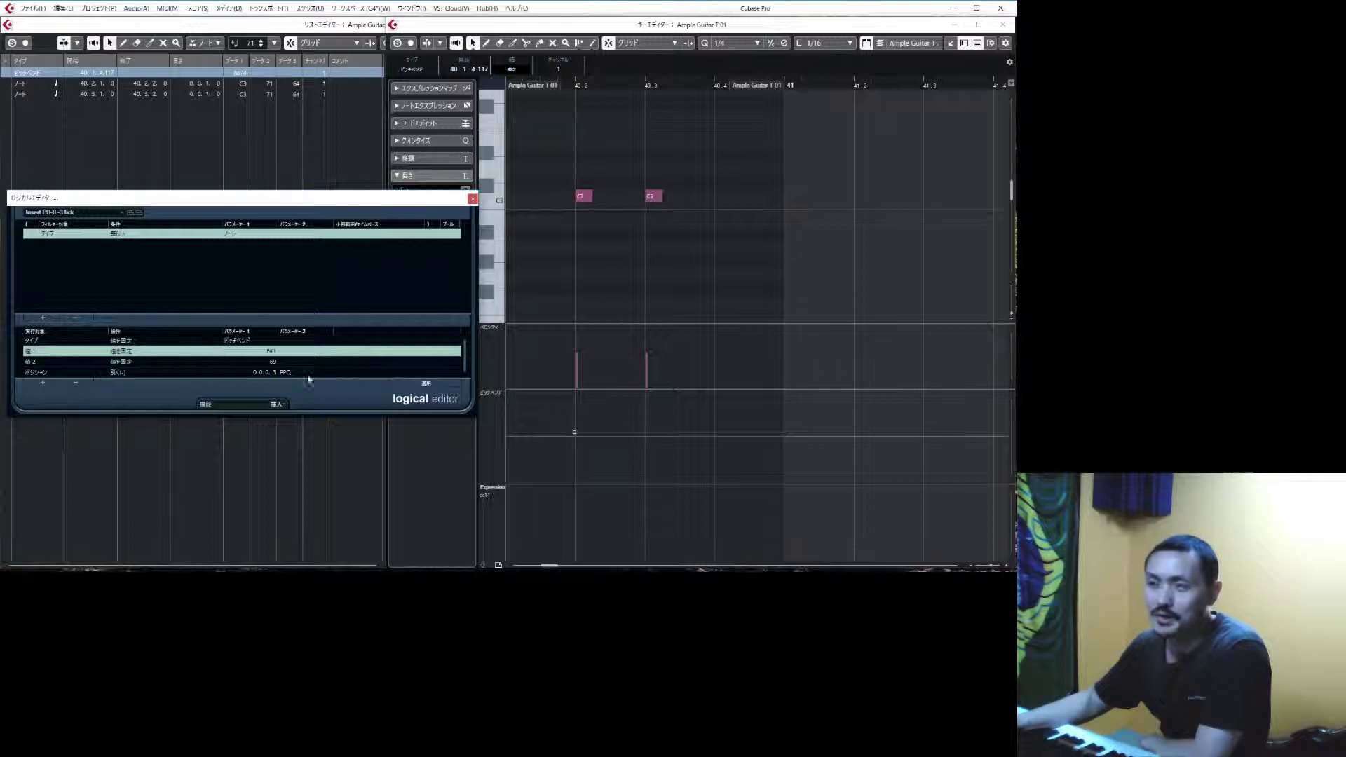
# Step: Delete the pitch bend event before the first C3 note and select that note in the Key Editor
pyautogui.moveTo(550, 409); pyautogui.dragTo(660, 455)
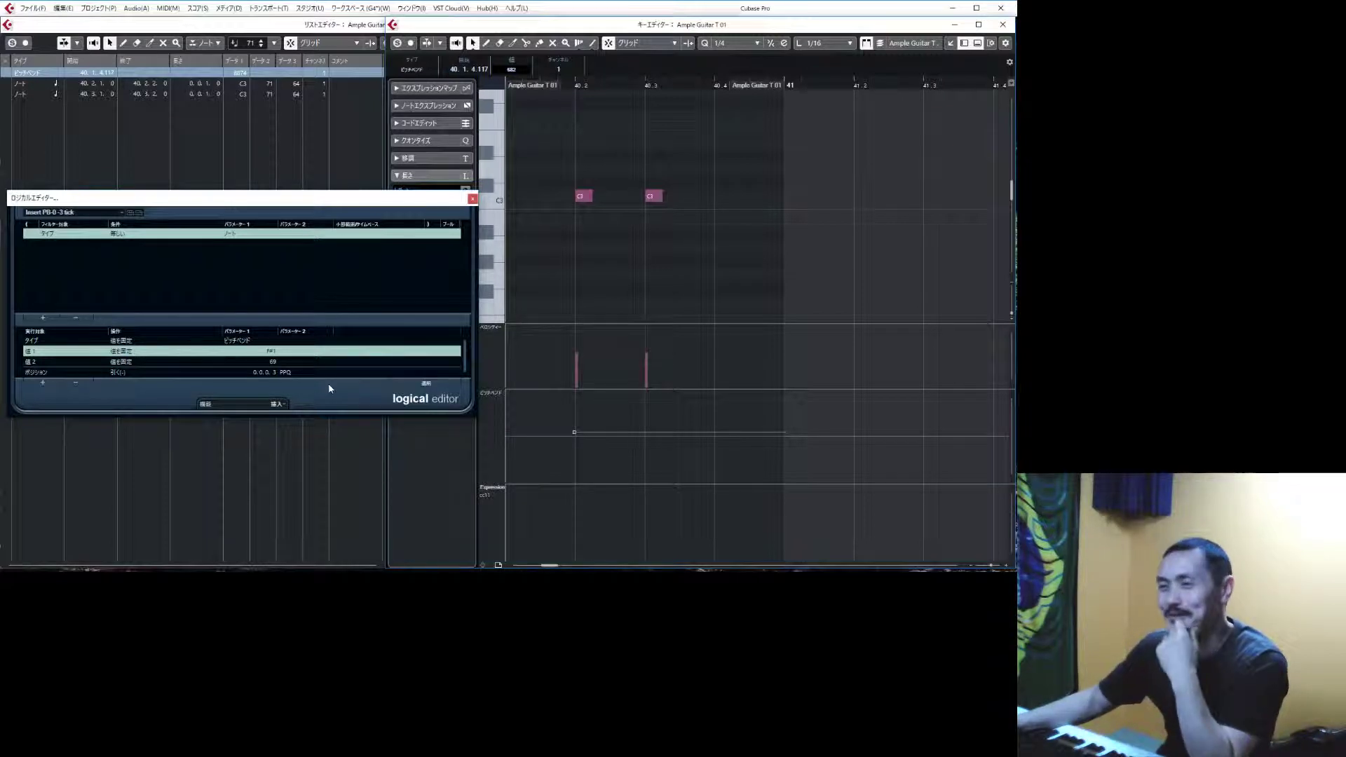
pyautogui.press('Delete')
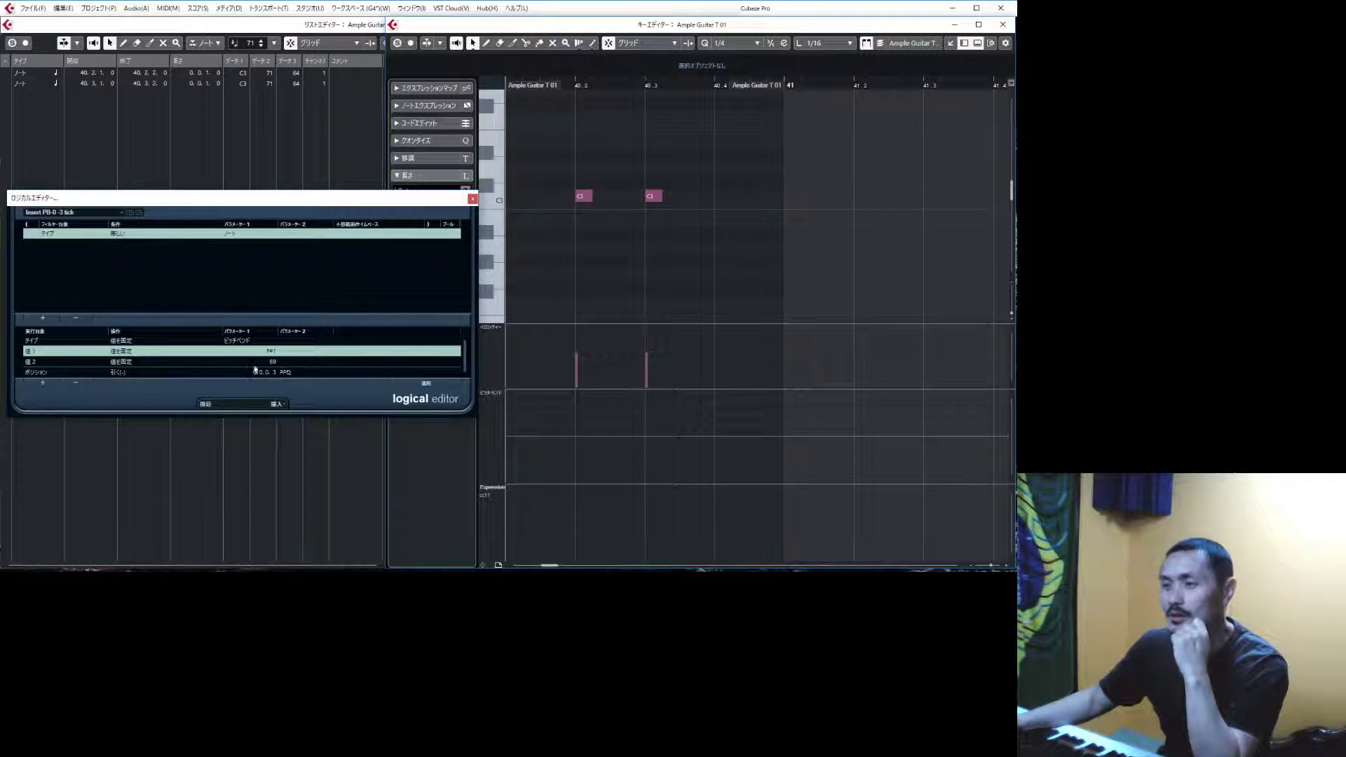
pyautogui.click(39, 374)
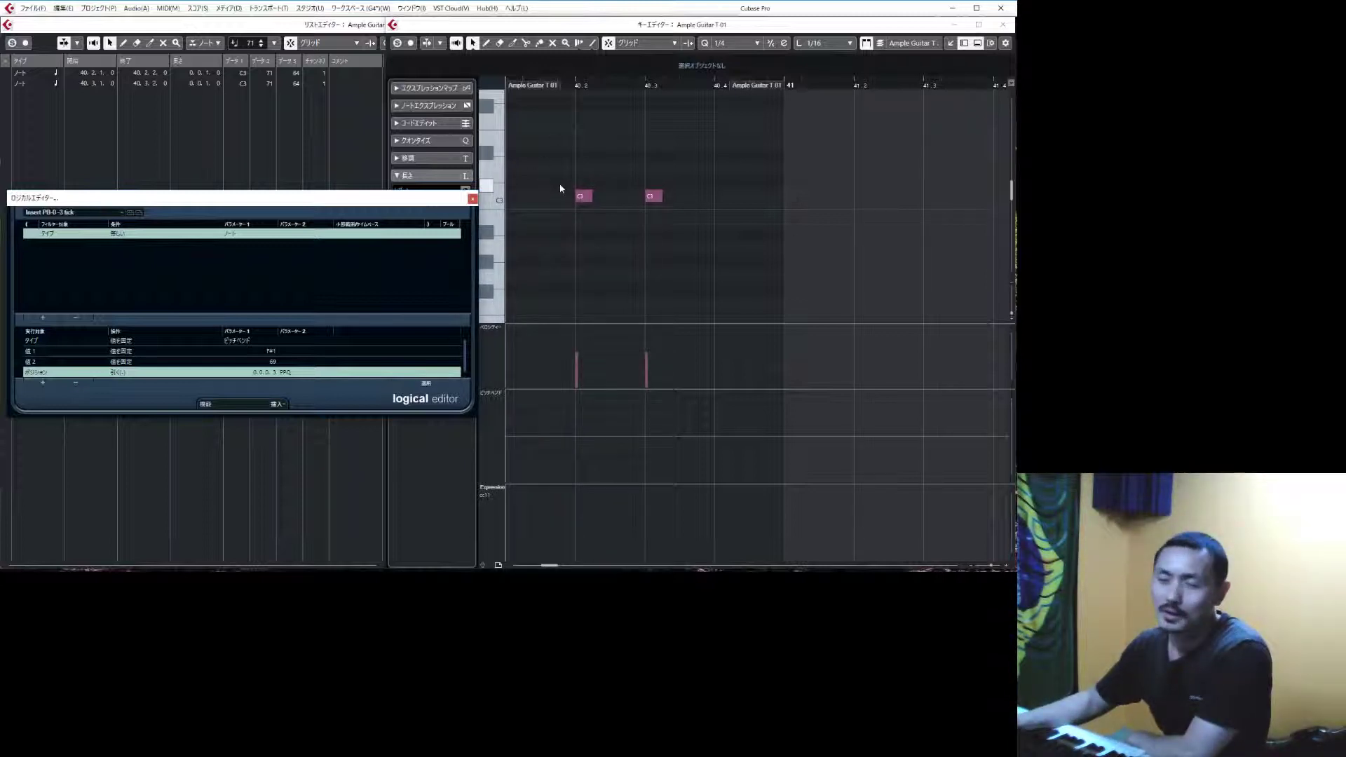
pyautogui.moveTo(570, 166); pyautogui.dragTo(580, 243)
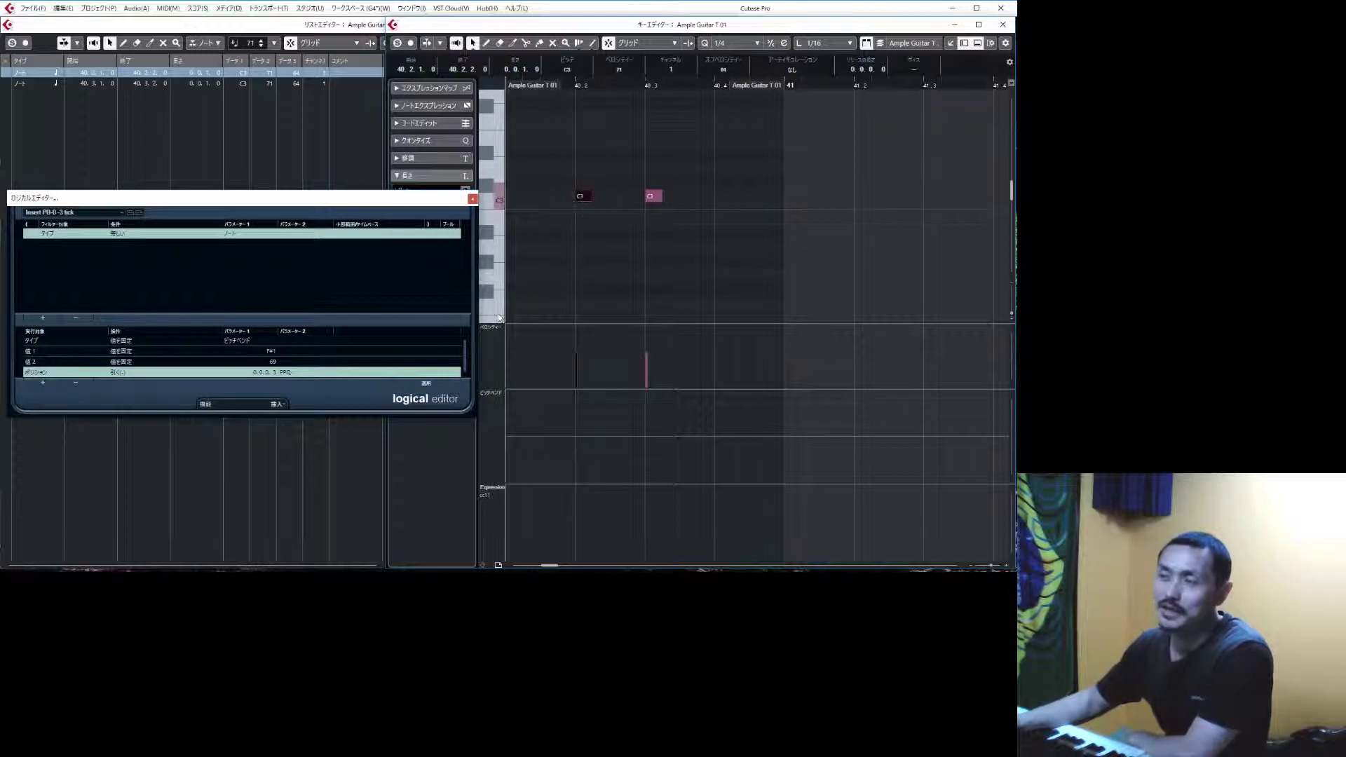
pyautogui.moveTo(165, 206); pyautogui.dragTo(172, 171)
pyautogui.moveTo(551, 141); pyautogui.dragTo(619, 247)
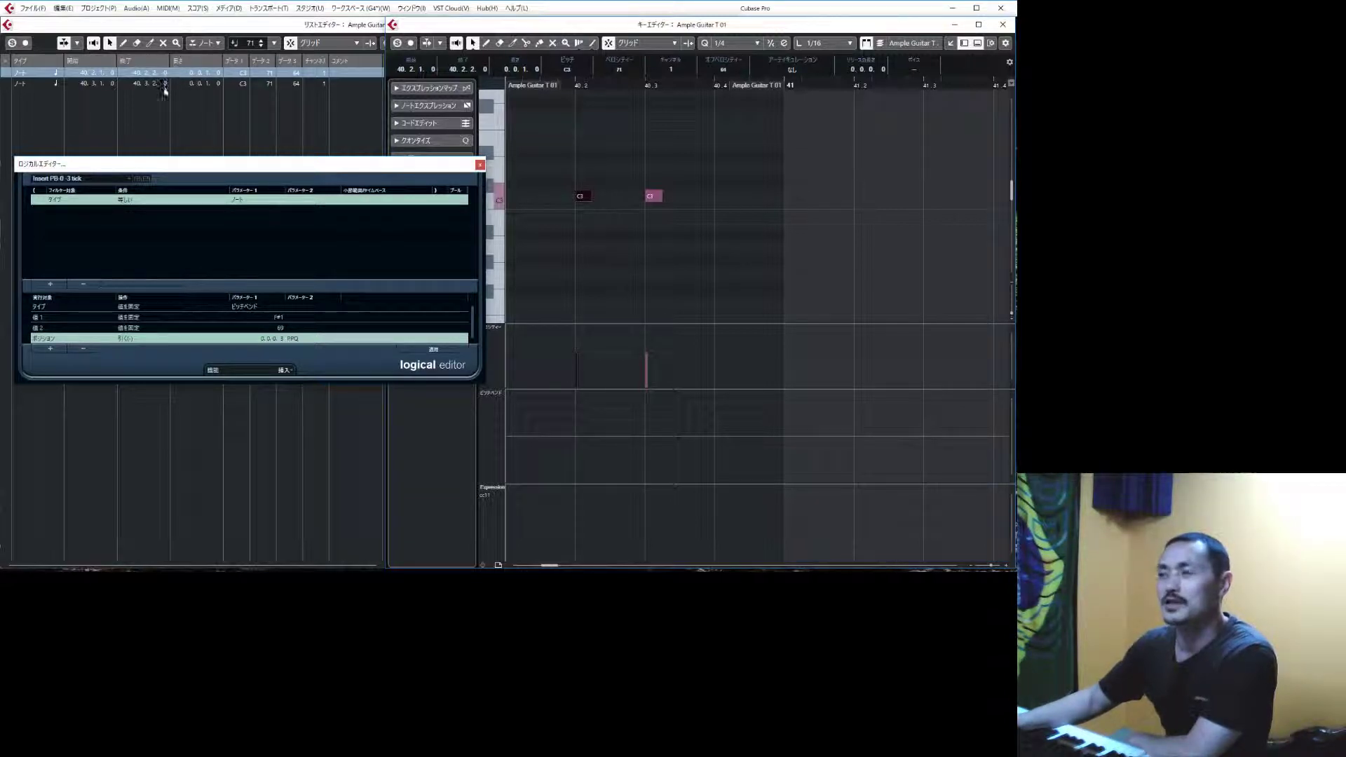
pyautogui.moveTo(229, 167); pyautogui.dragTo(228, 197)
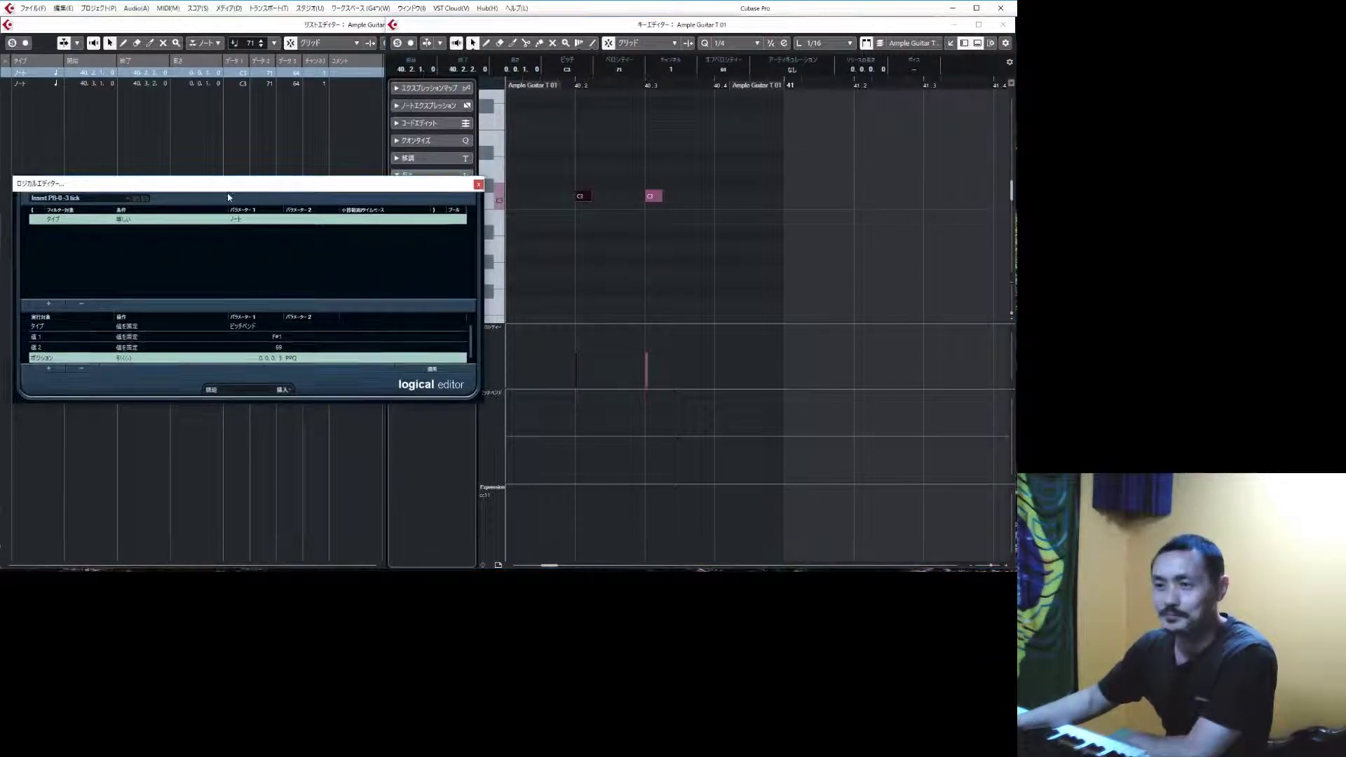
# Step: Insert a new Position action above the existing subtract action and set its operation to add length (長さを追加)
pyautogui.click(71, 351)
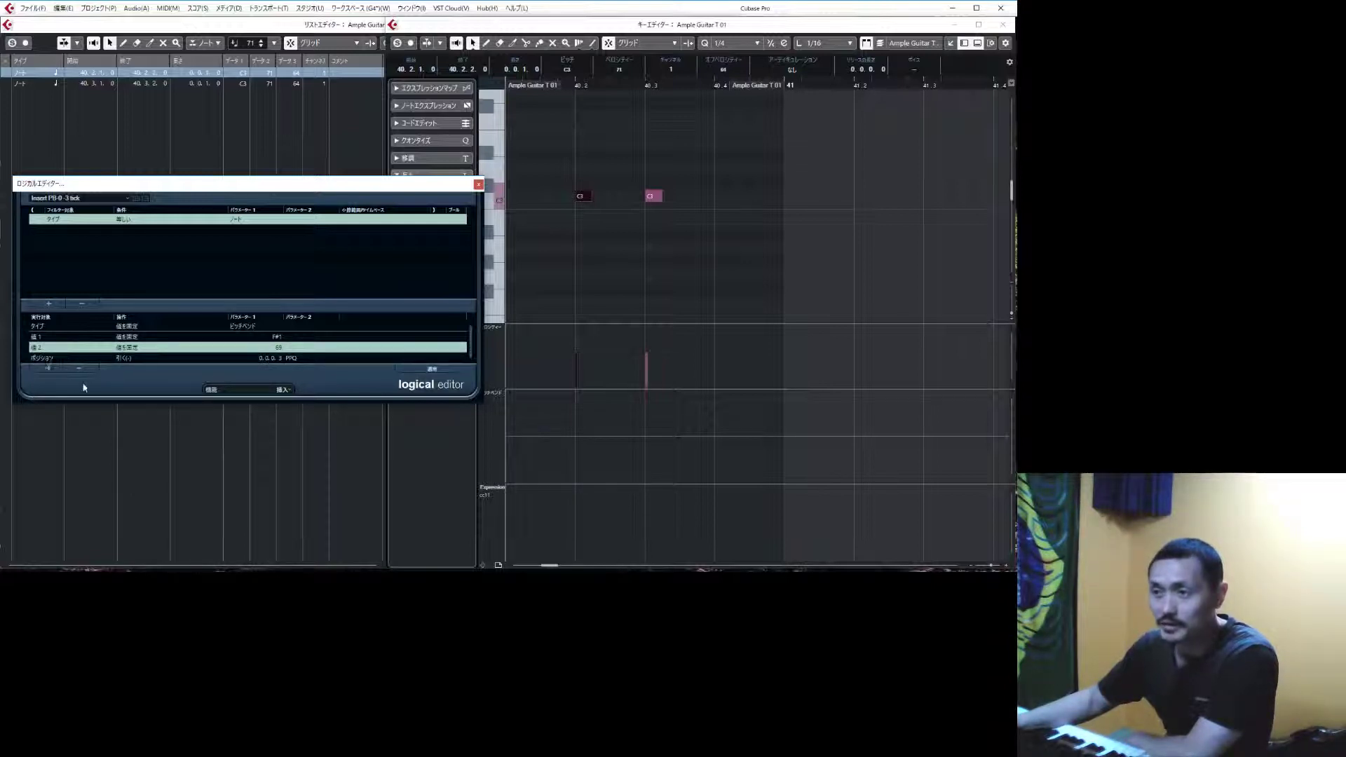
pyautogui.click(48, 368)
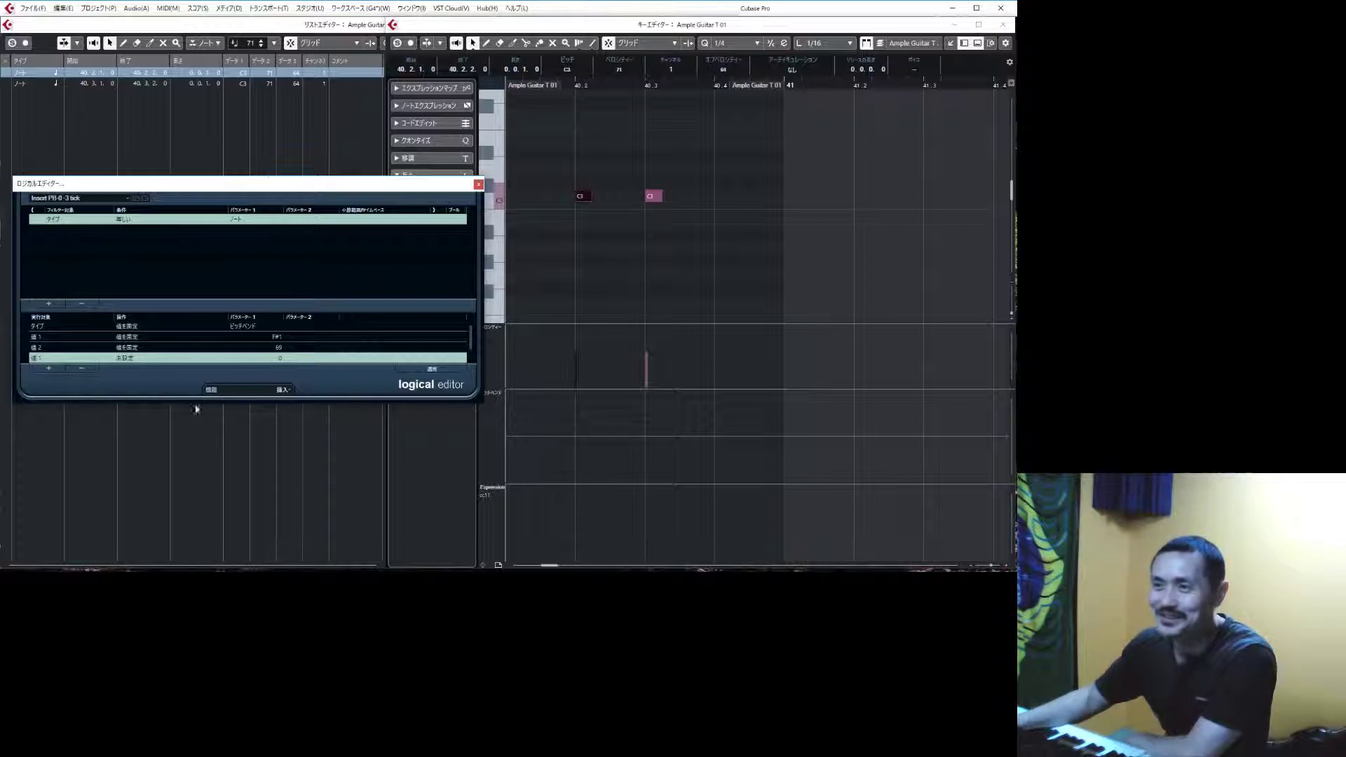
pyautogui.scroll(-1, 74, 348)
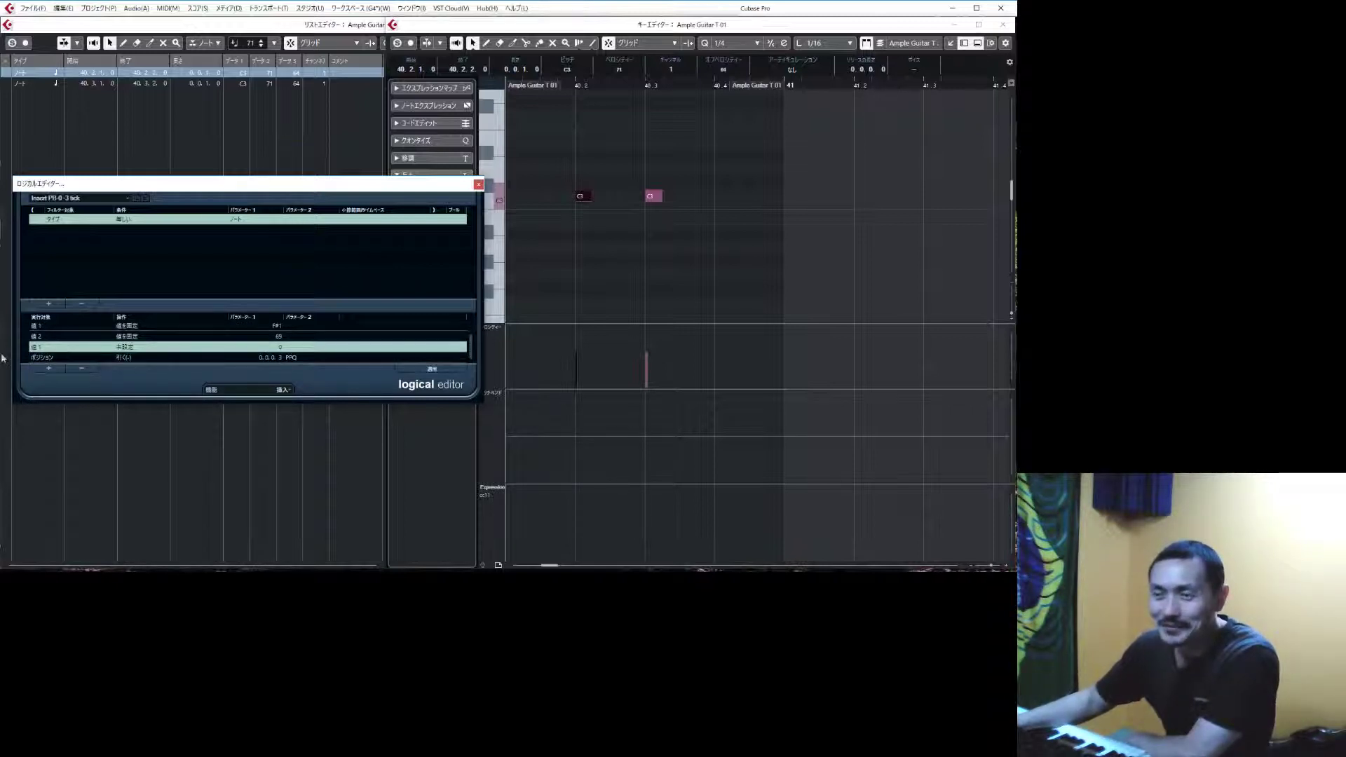
pyautogui.click(38, 352)
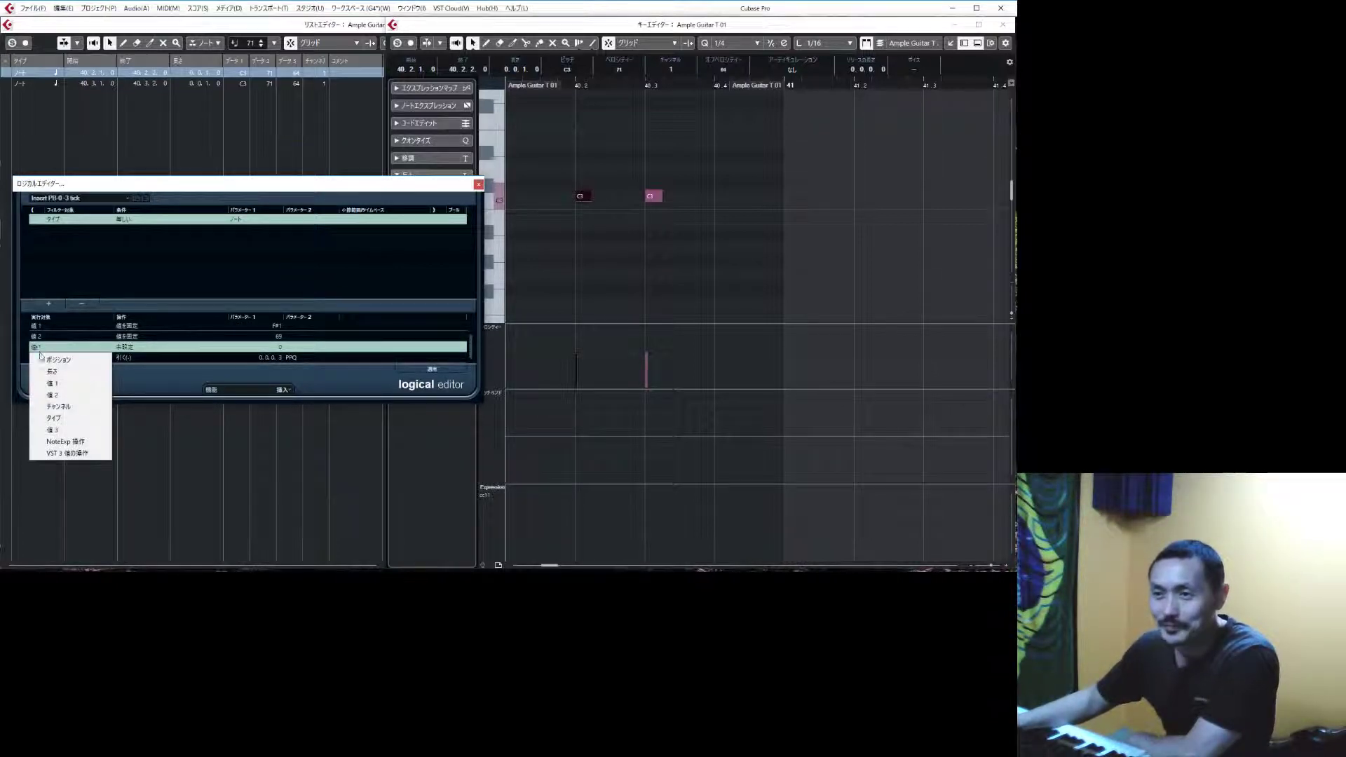
pyautogui.click(56, 359)
pyautogui.click(120, 347)
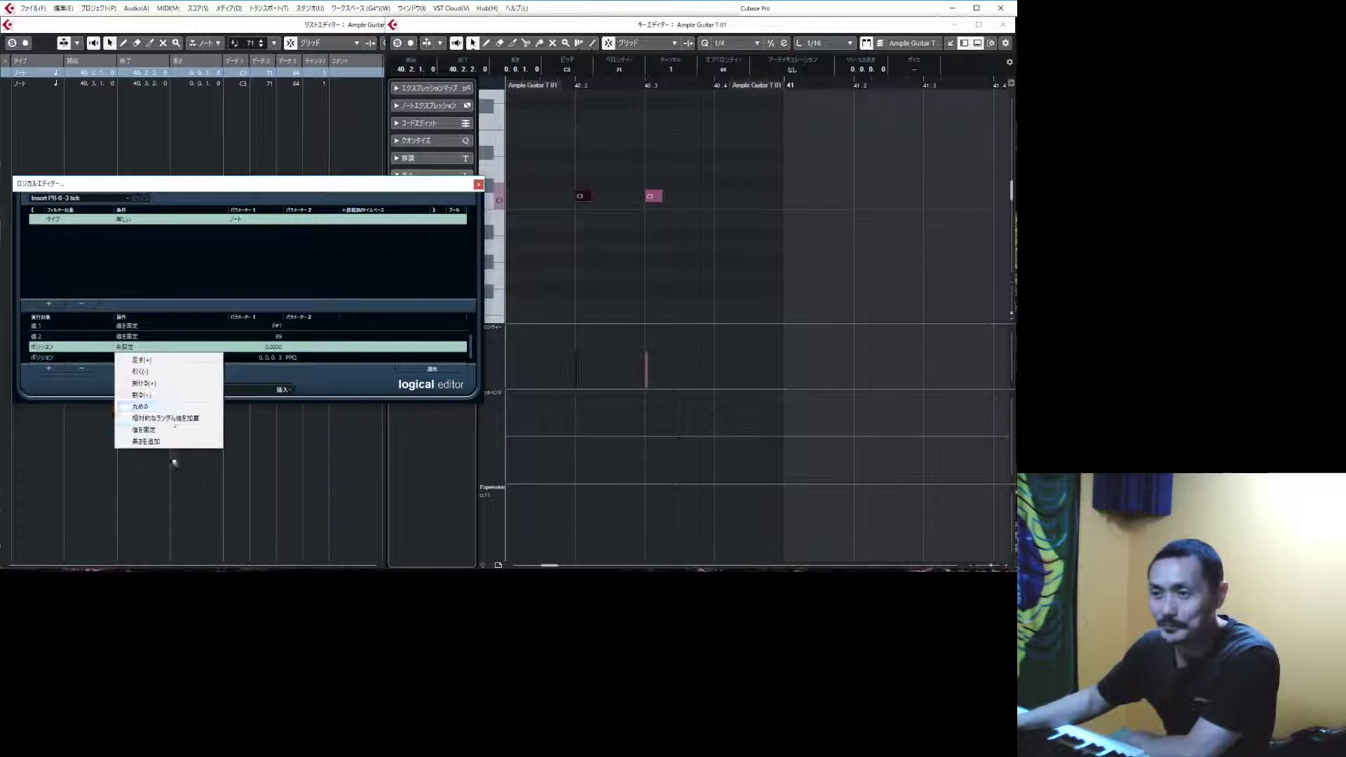
pyautogui.click(169, 442)
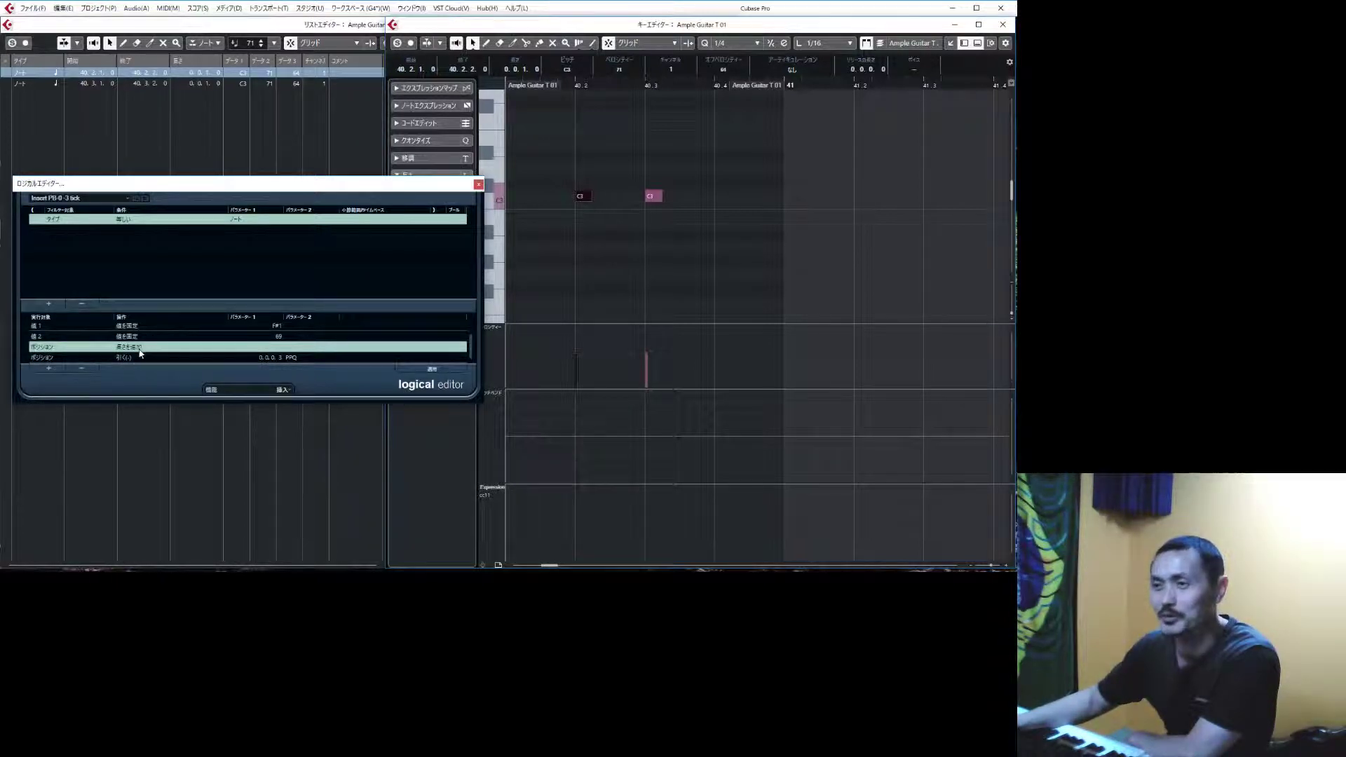
# Step: Examine the order of the two Position actions and the preset's insert function
pyautogui.click(51, 356)
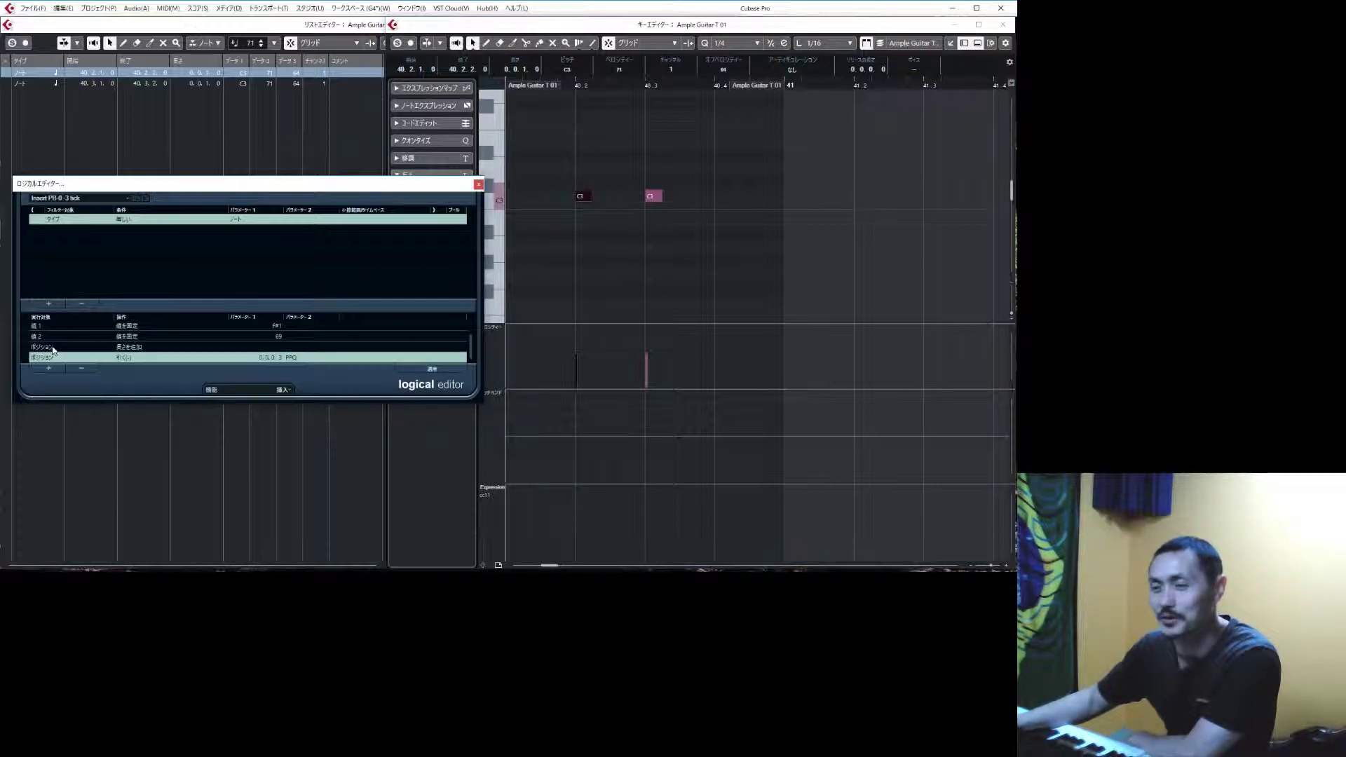
pyautogui.click(54, 347)
pyautogui.click(57, 358)
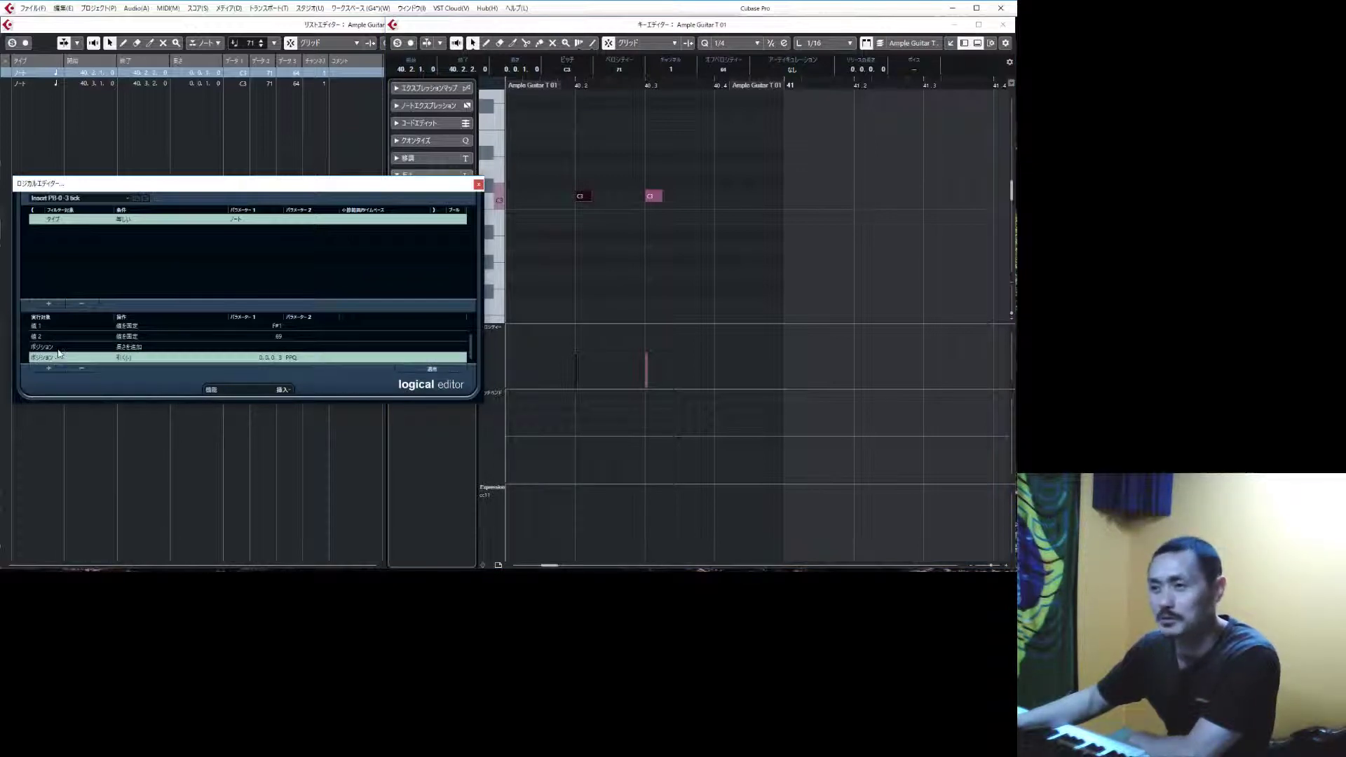
pyautogui.click(59, 348)
pyautogui.click(59, 358)
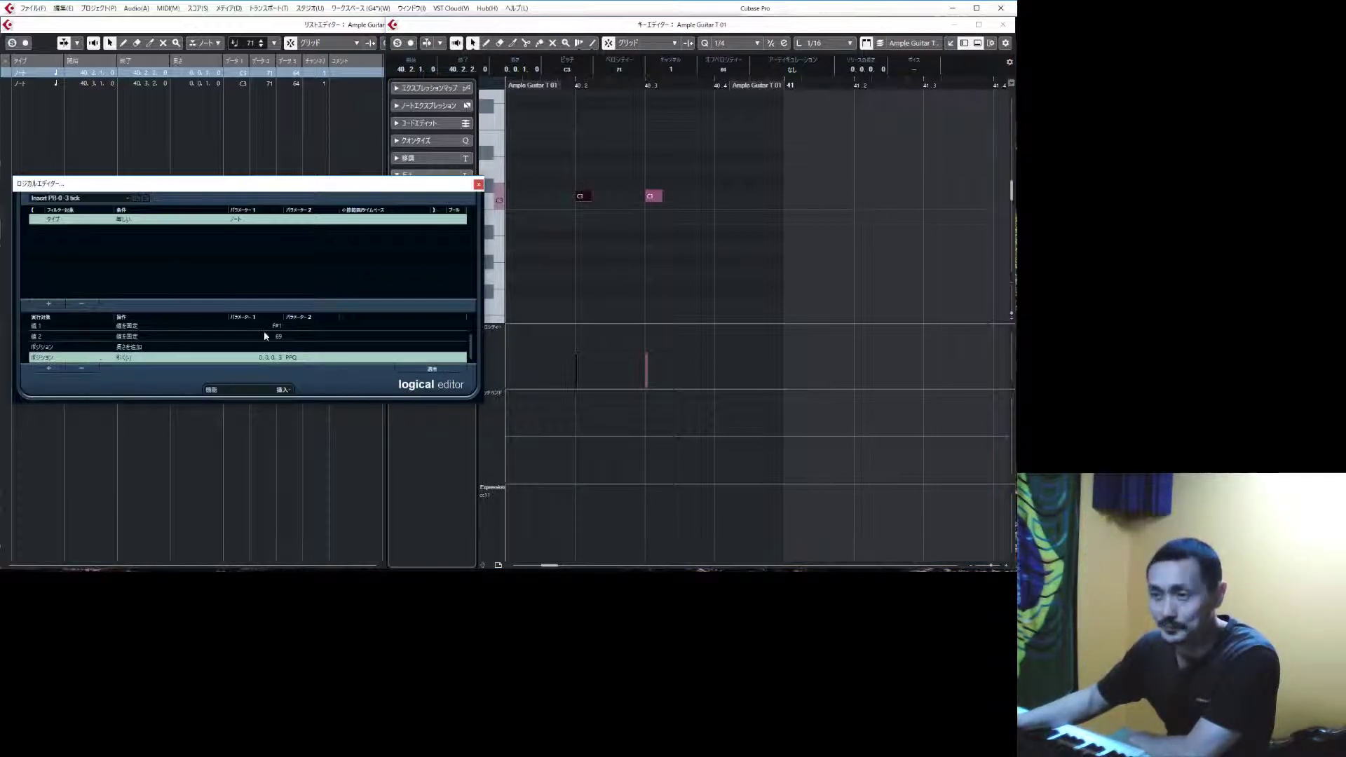
pyautogui.click(284, 392)
pyautogui.click(327, 375)
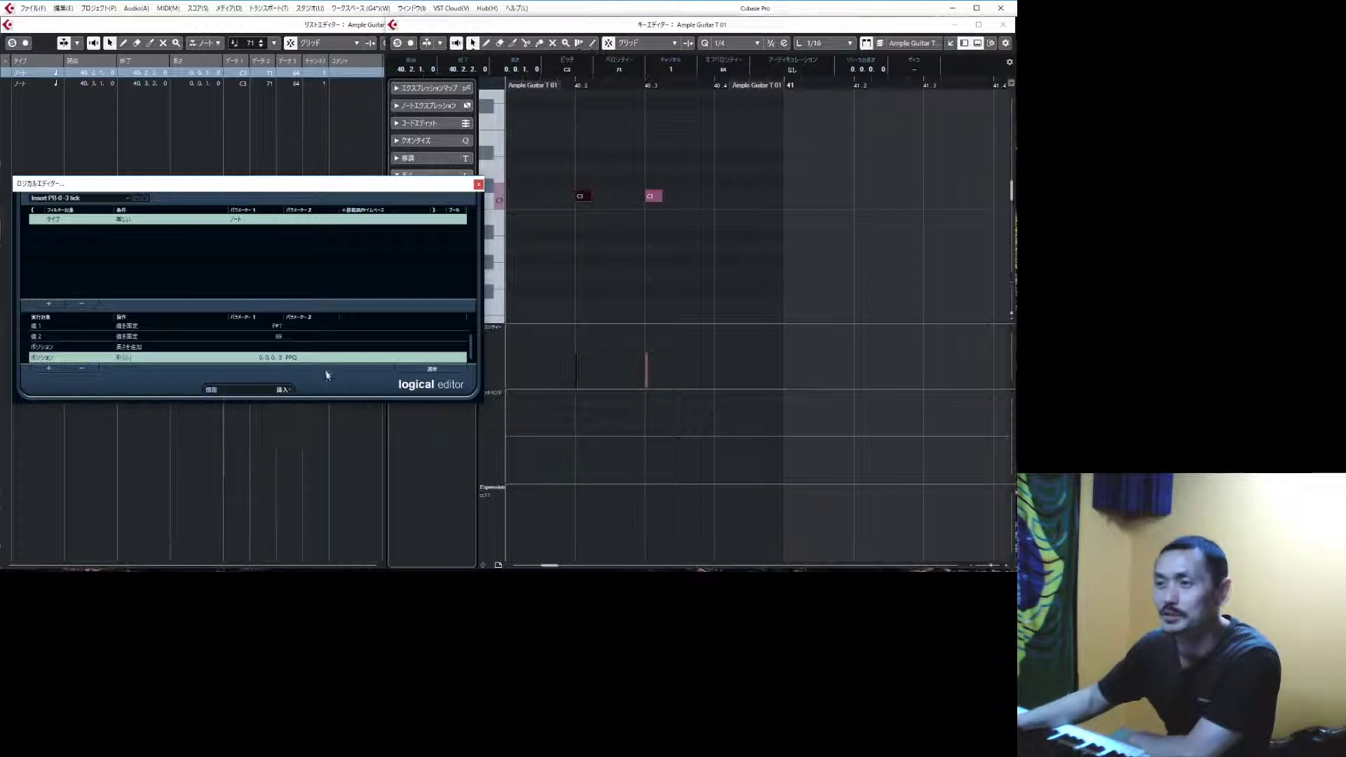
pyautogui.click(46, 347)
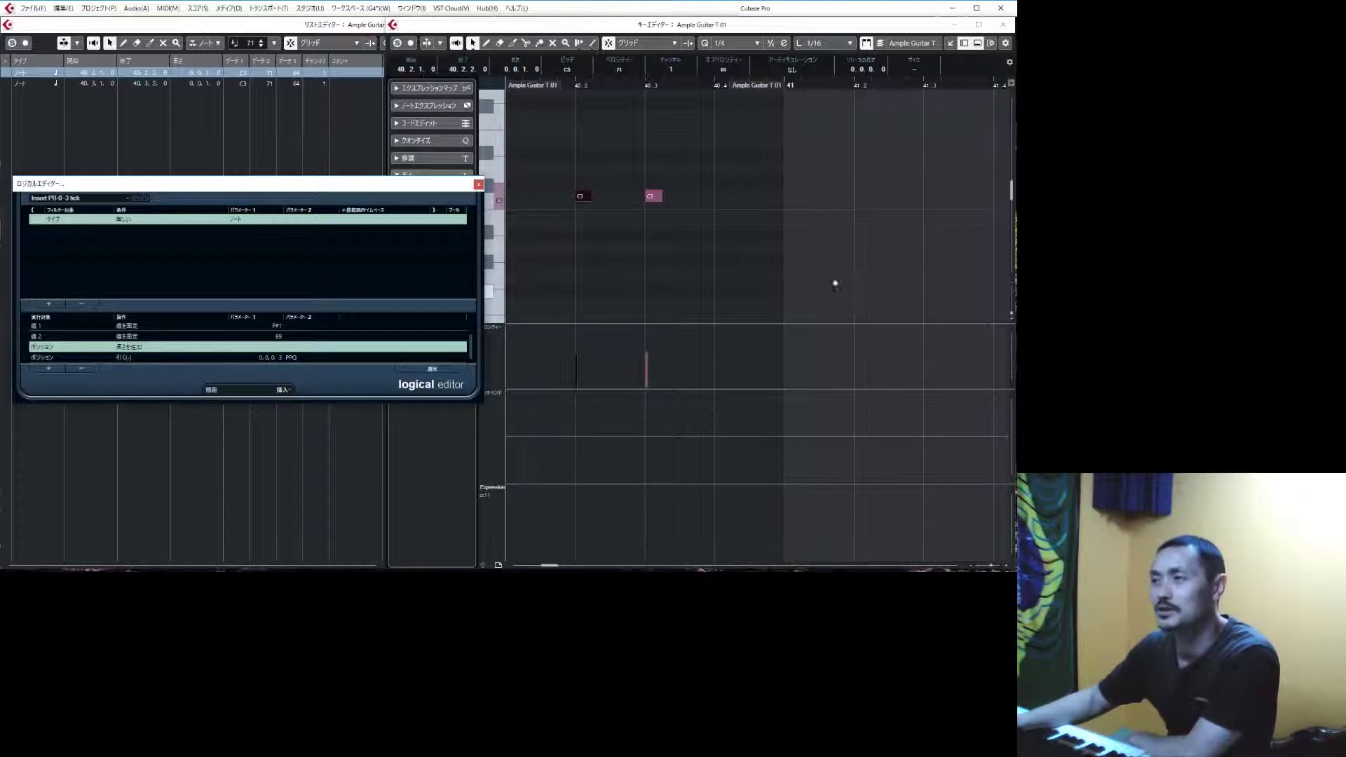
# Step: Remove the Position action that subtracts 3 PPQ, and insert a pitch bend event at the end of the first C3 note
pyautogui.click(140, 358)
pyautogui.click(81, 368)
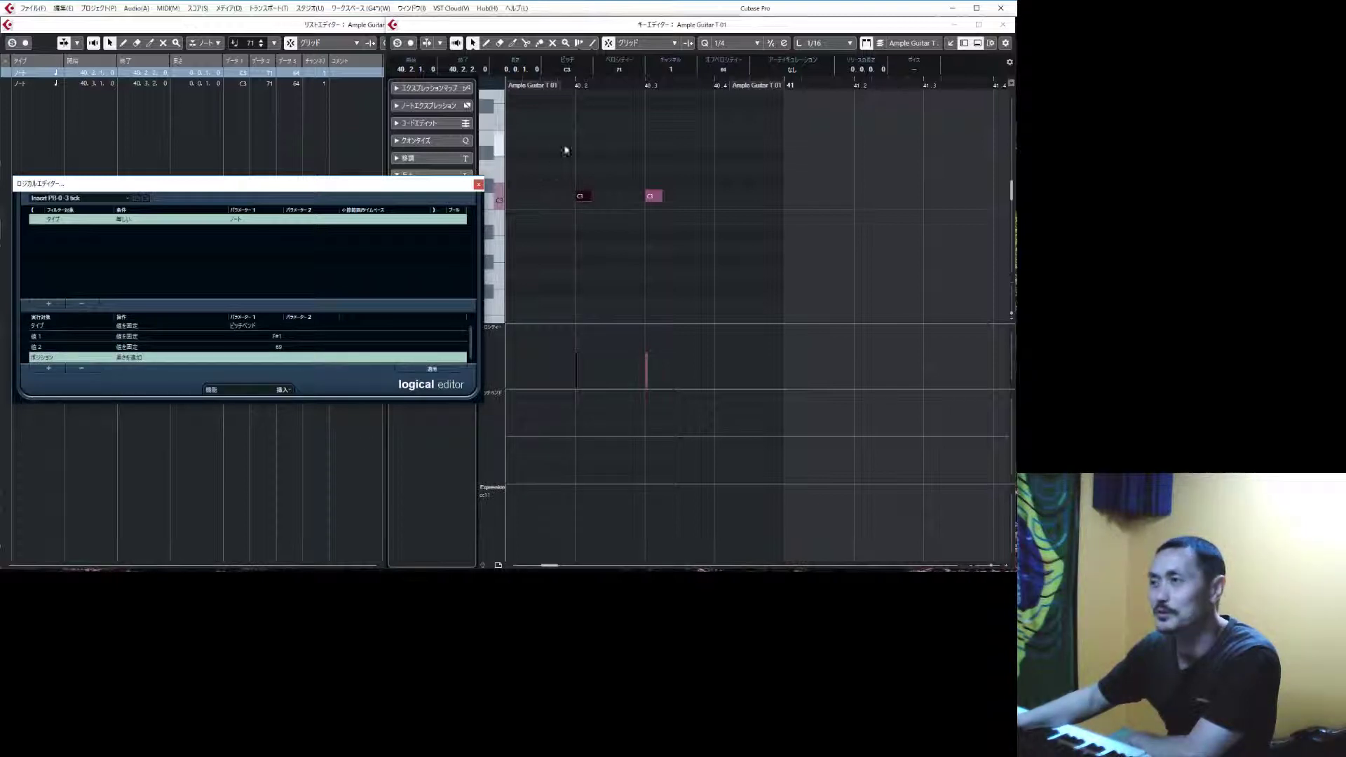
pyautogui.click(432, 369)
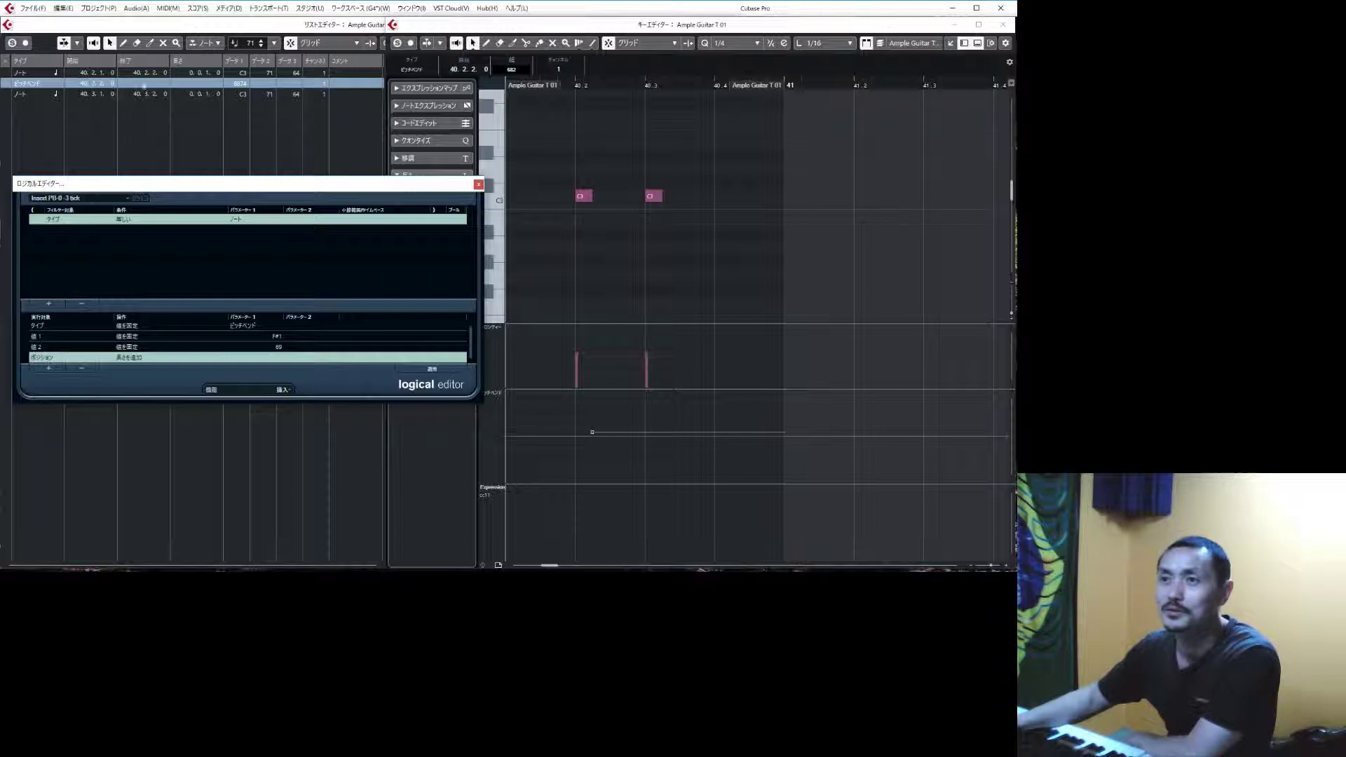
# Step: Compare the inserted pitch bend event's start position with the first C3 note's end position in the event list
pyautogui.click(71, 73)
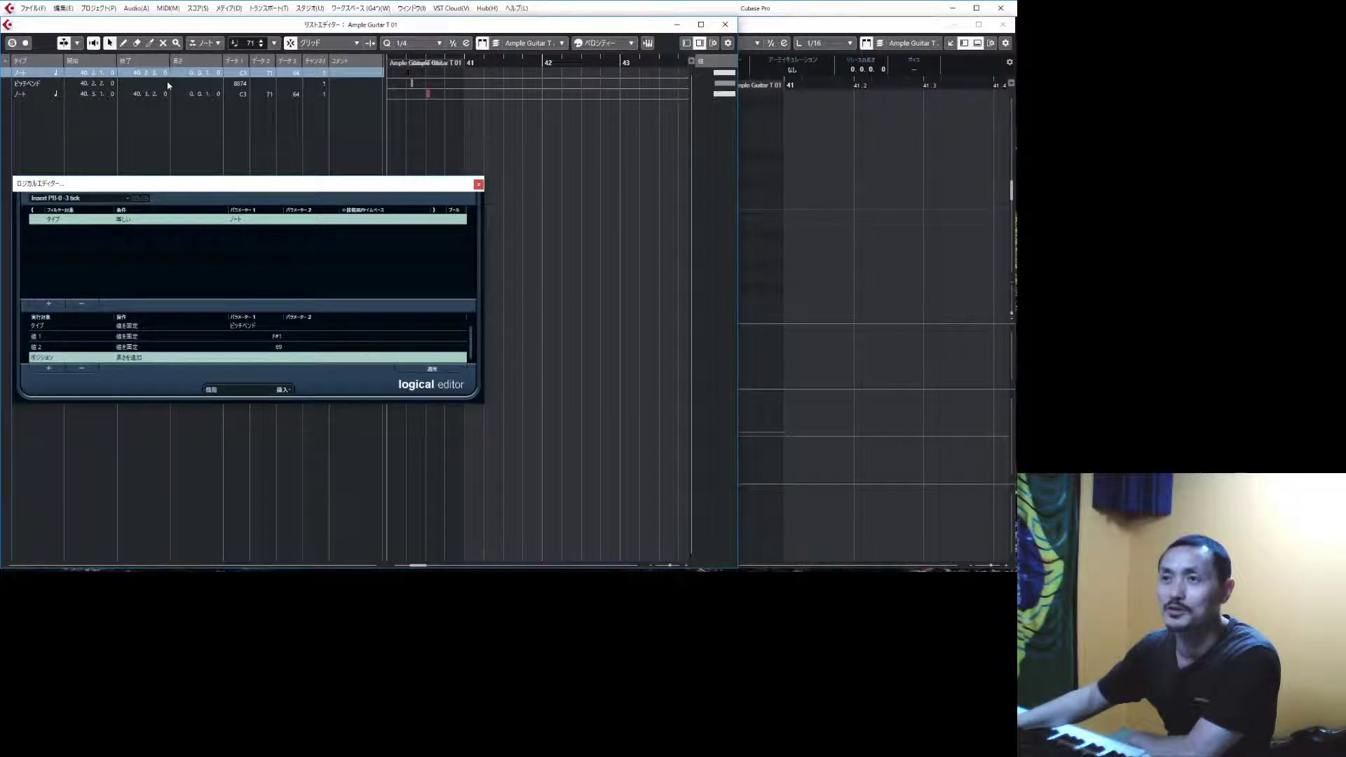
pyautogui.doubleClick(89, 86)
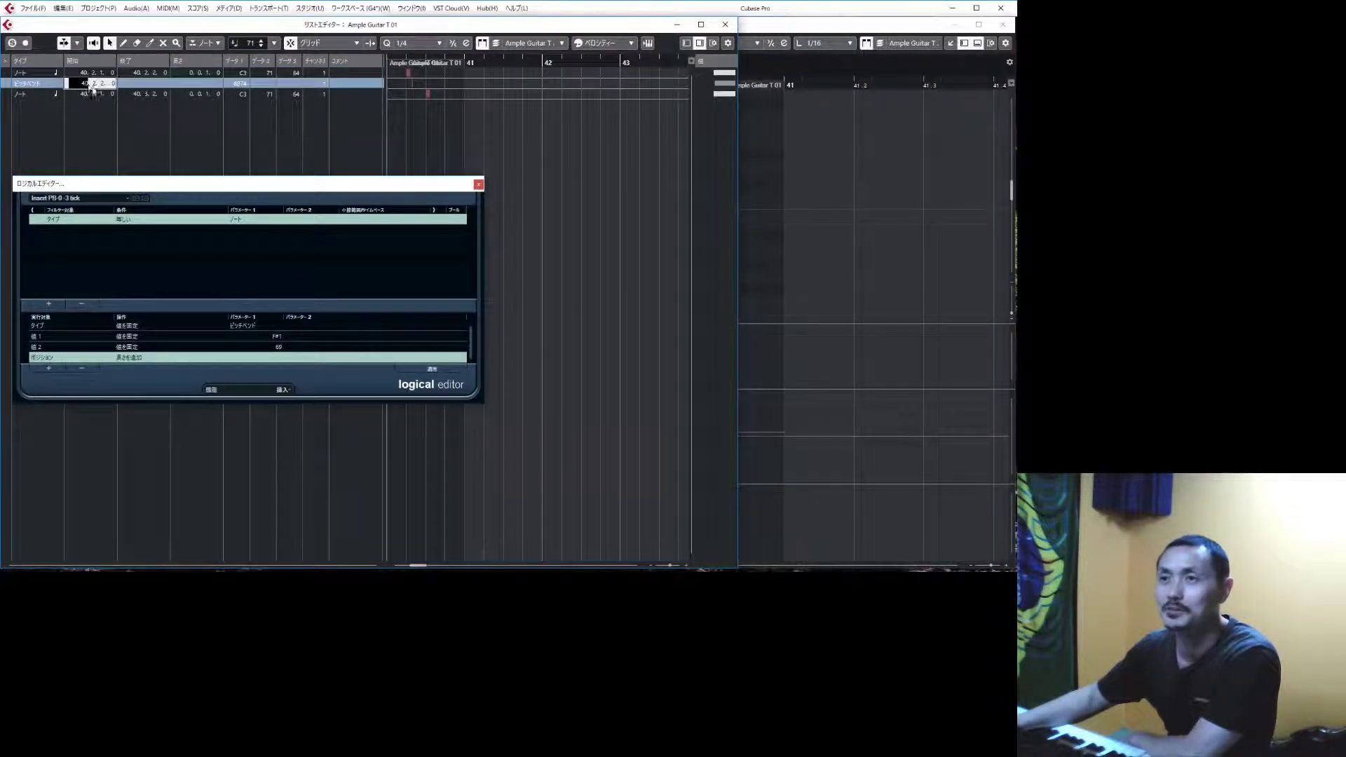
pyautogui.press('Return')
pyautogui.click(855, 200)
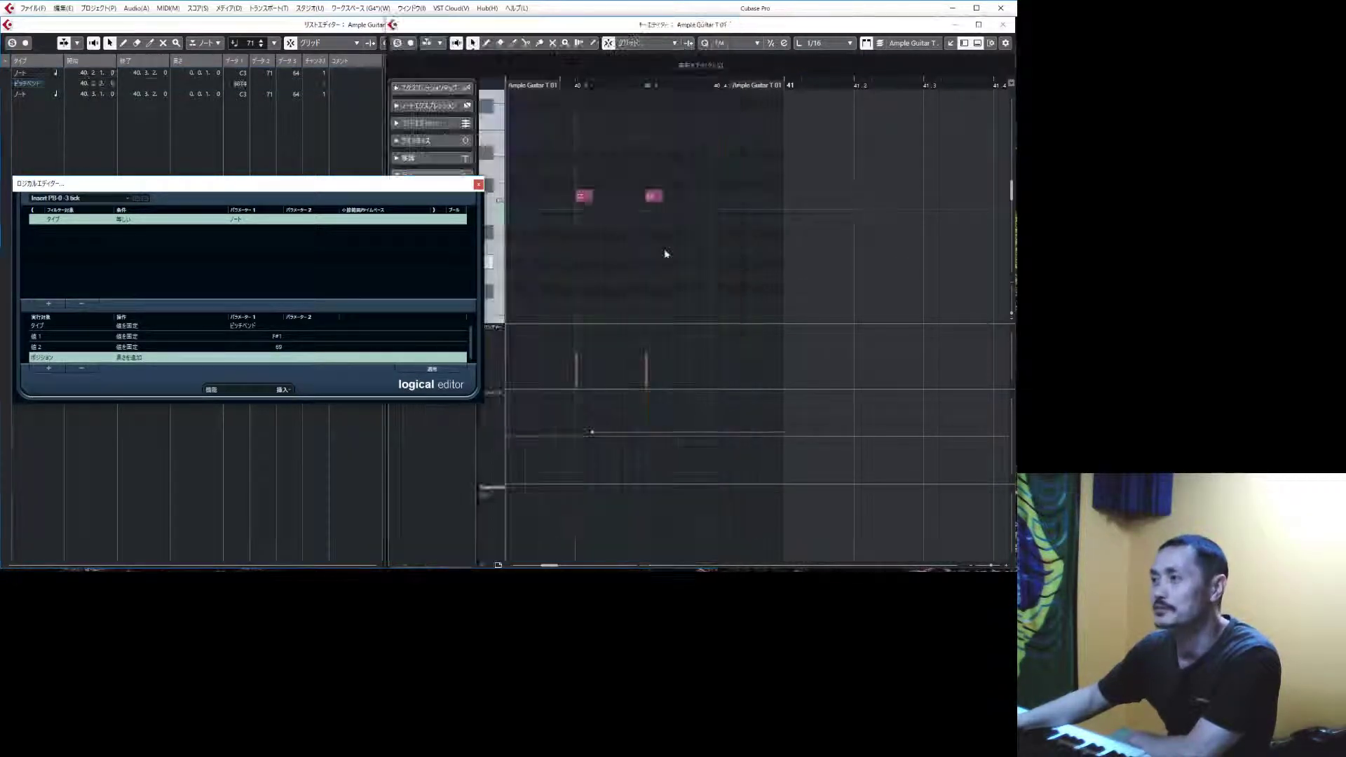
pyautogui.click(593, 432)
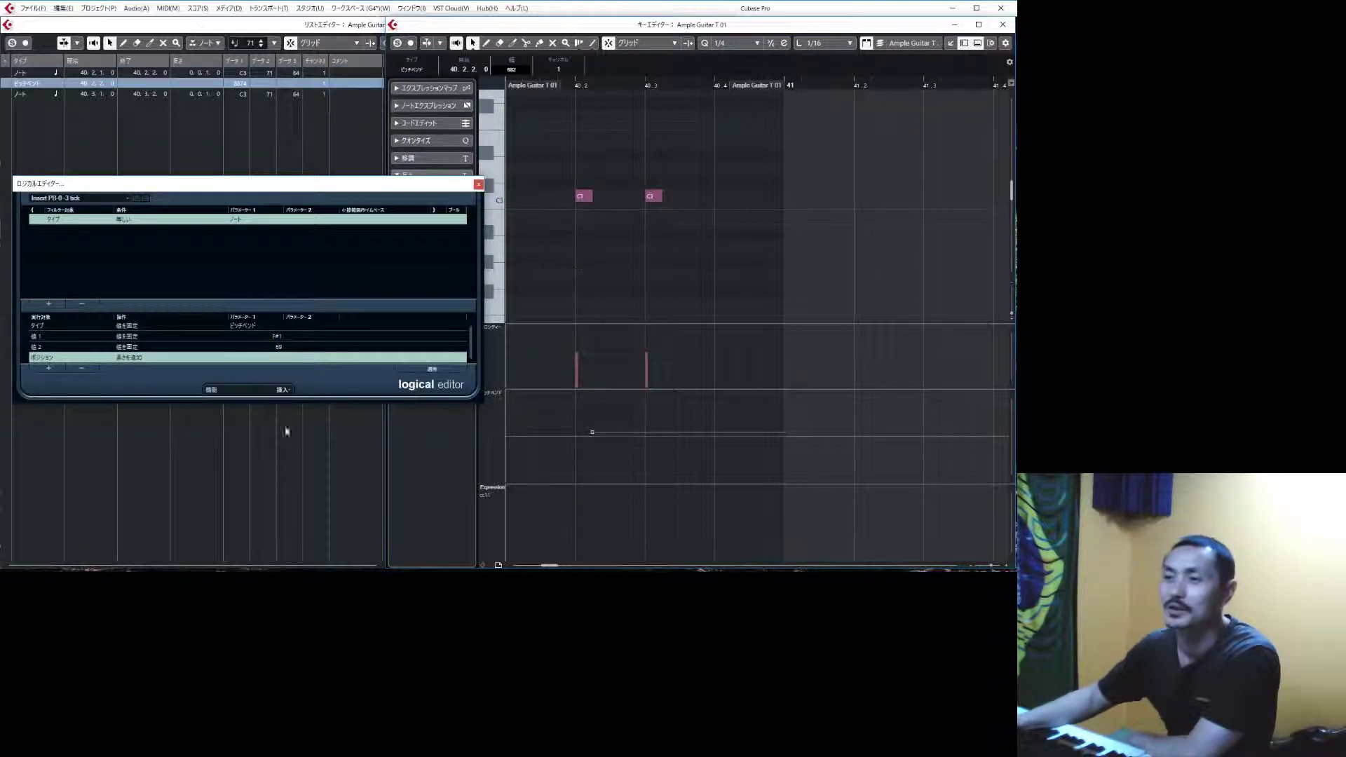
# Step: Append a Position action that adds 0.0.0.3 PPQ below the add-length action, and insert another pitch bend event after the first C3 note
pyautogui.click(59, 361)
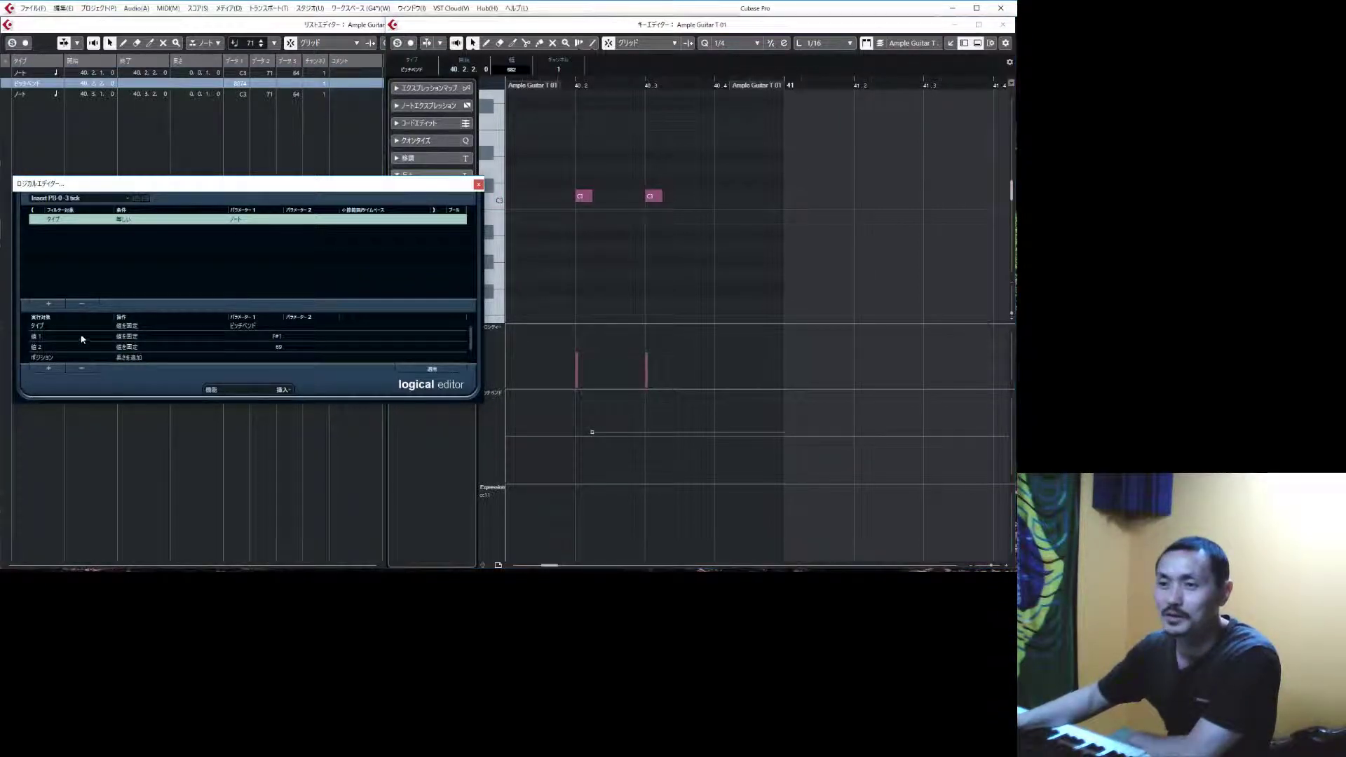
pyautogui.click(34, 360)
pyautogui.click(68, 375)
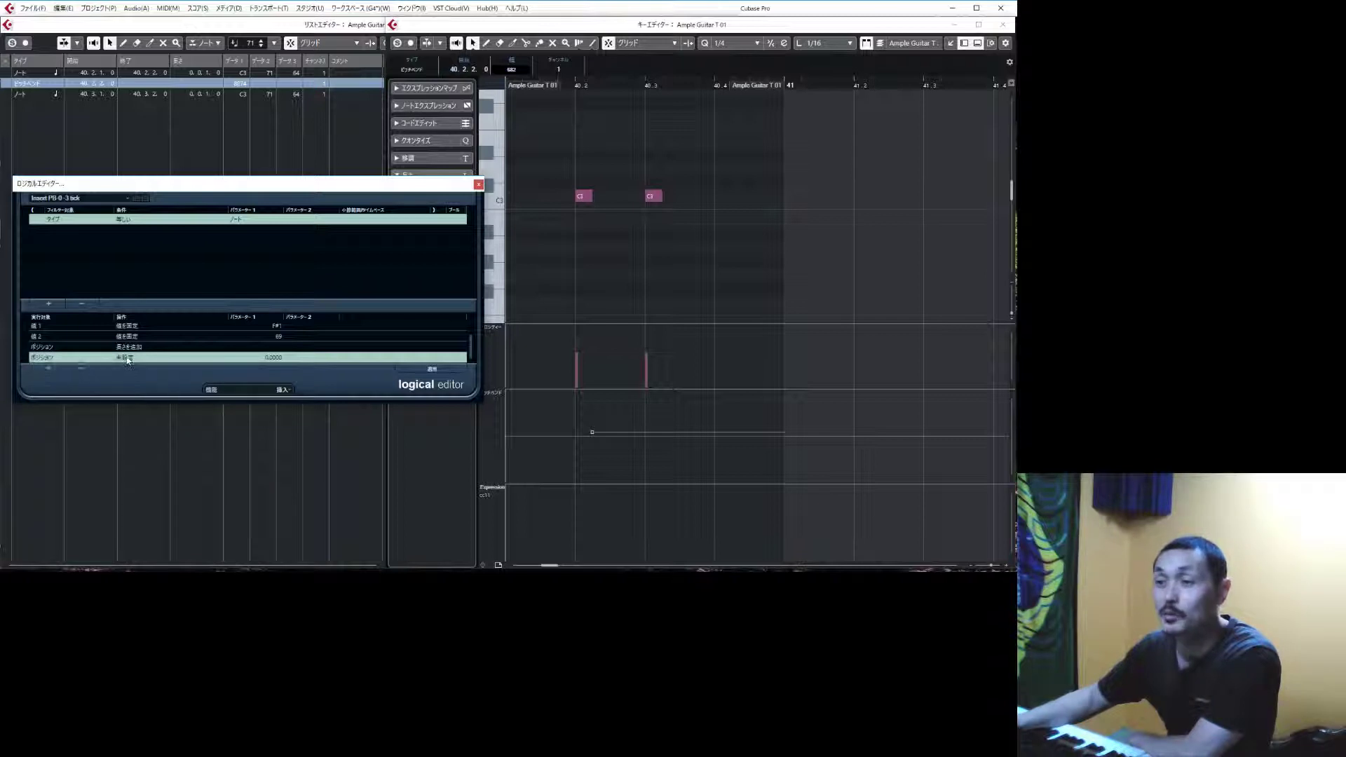
pyautogui.click(128, 357)
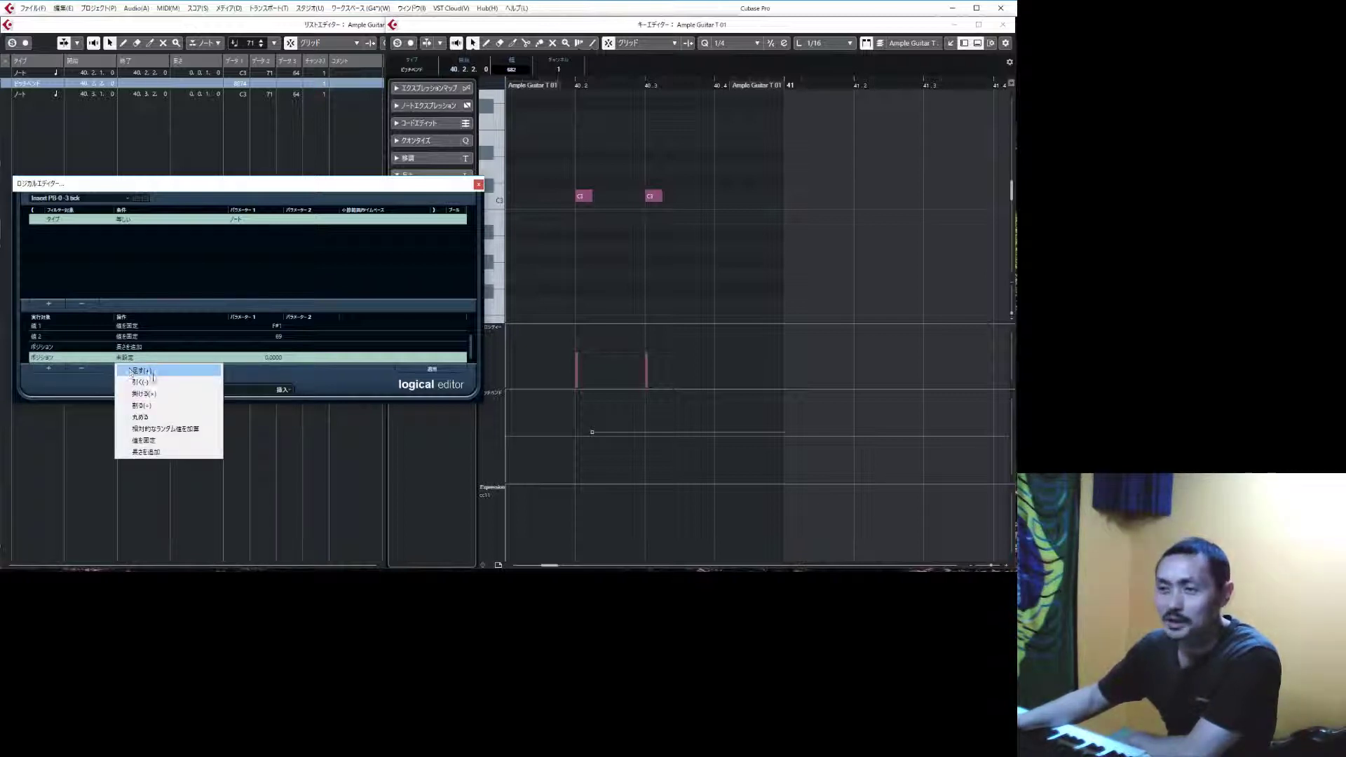
pyautogui.click(133, 372)
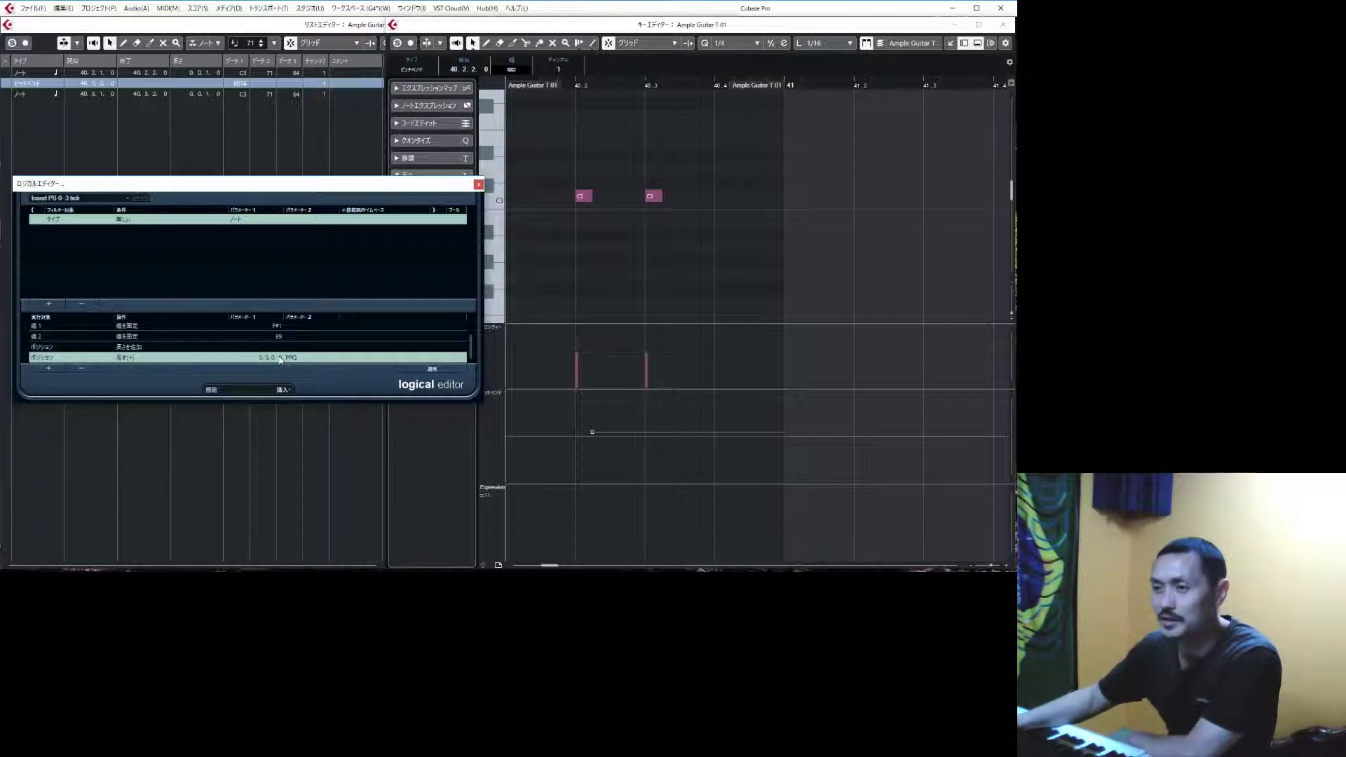
pyautogui.click(280, 358)
pyautogui.write('3')
pyautogui.press('Return')
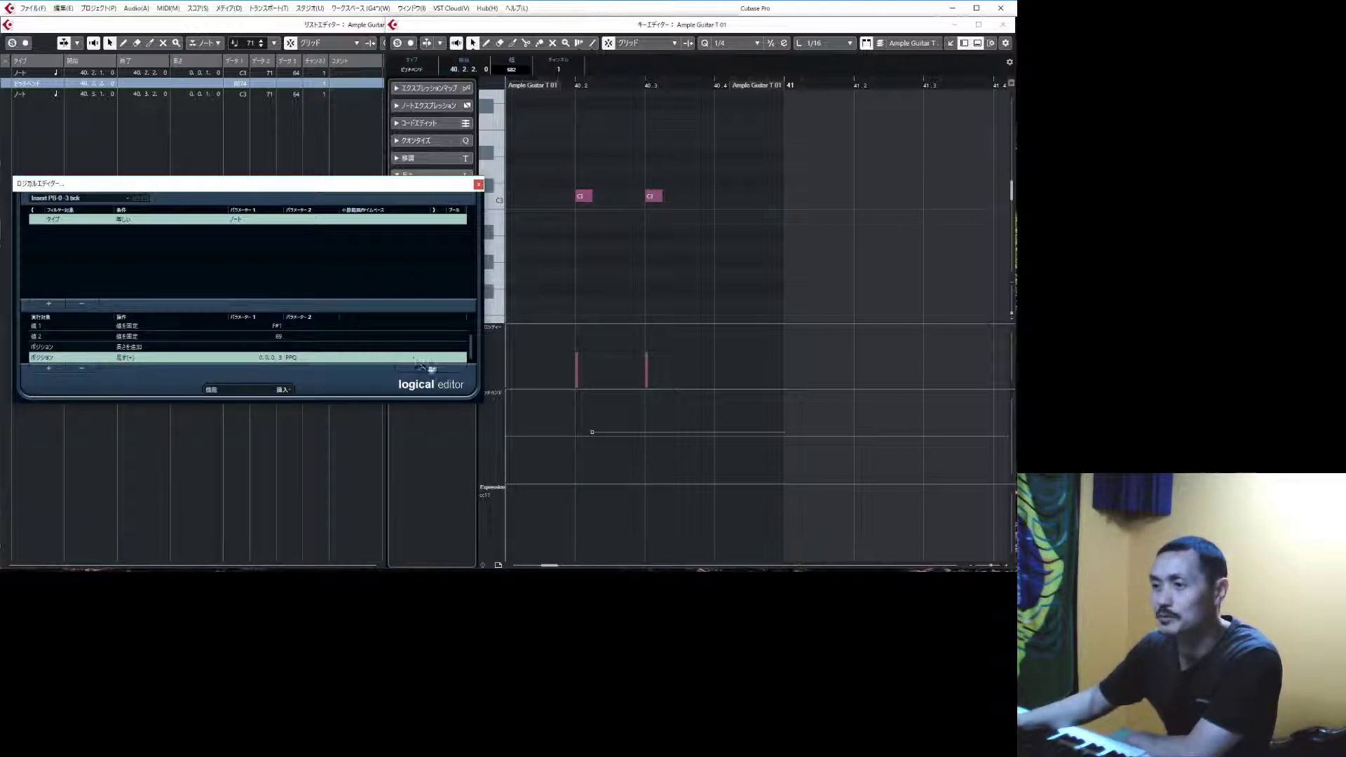
pyautogui.click(583, 197)
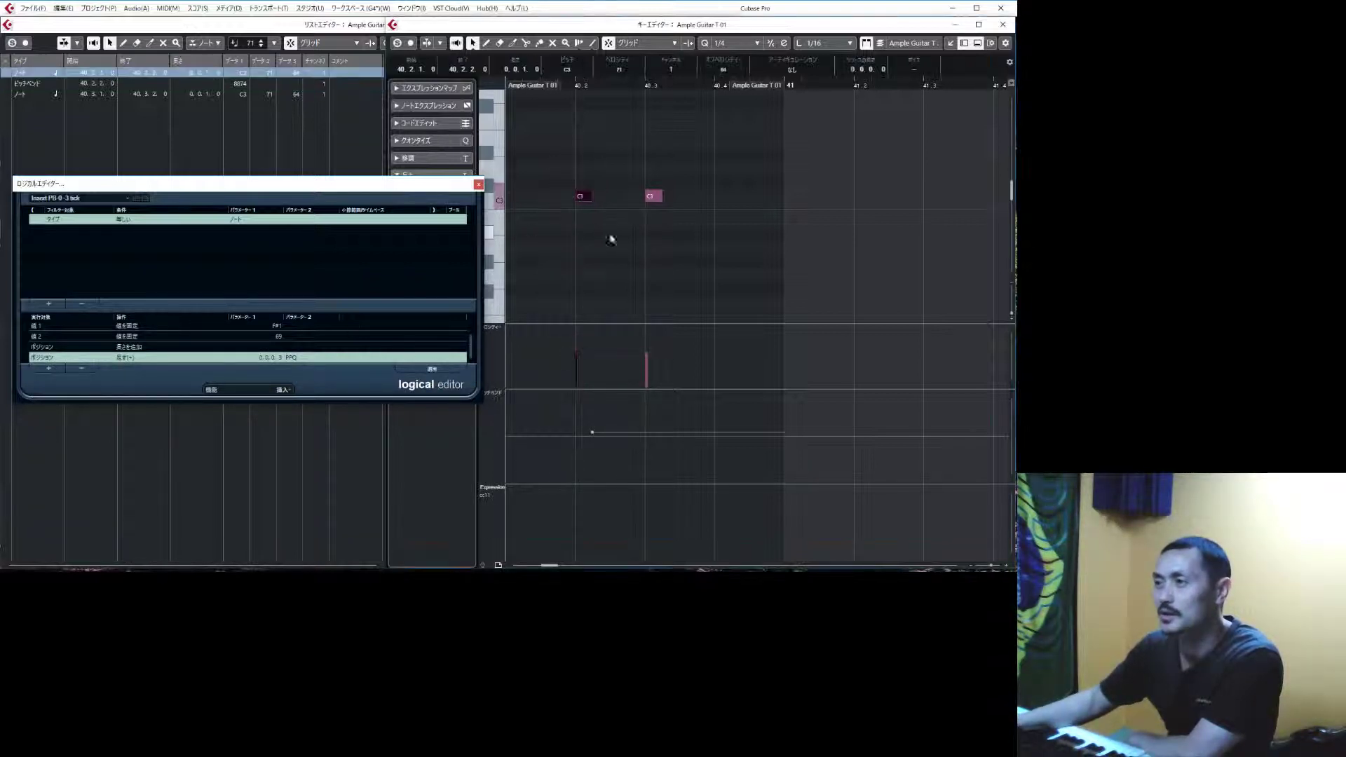
pyautogui.click(452, 370)
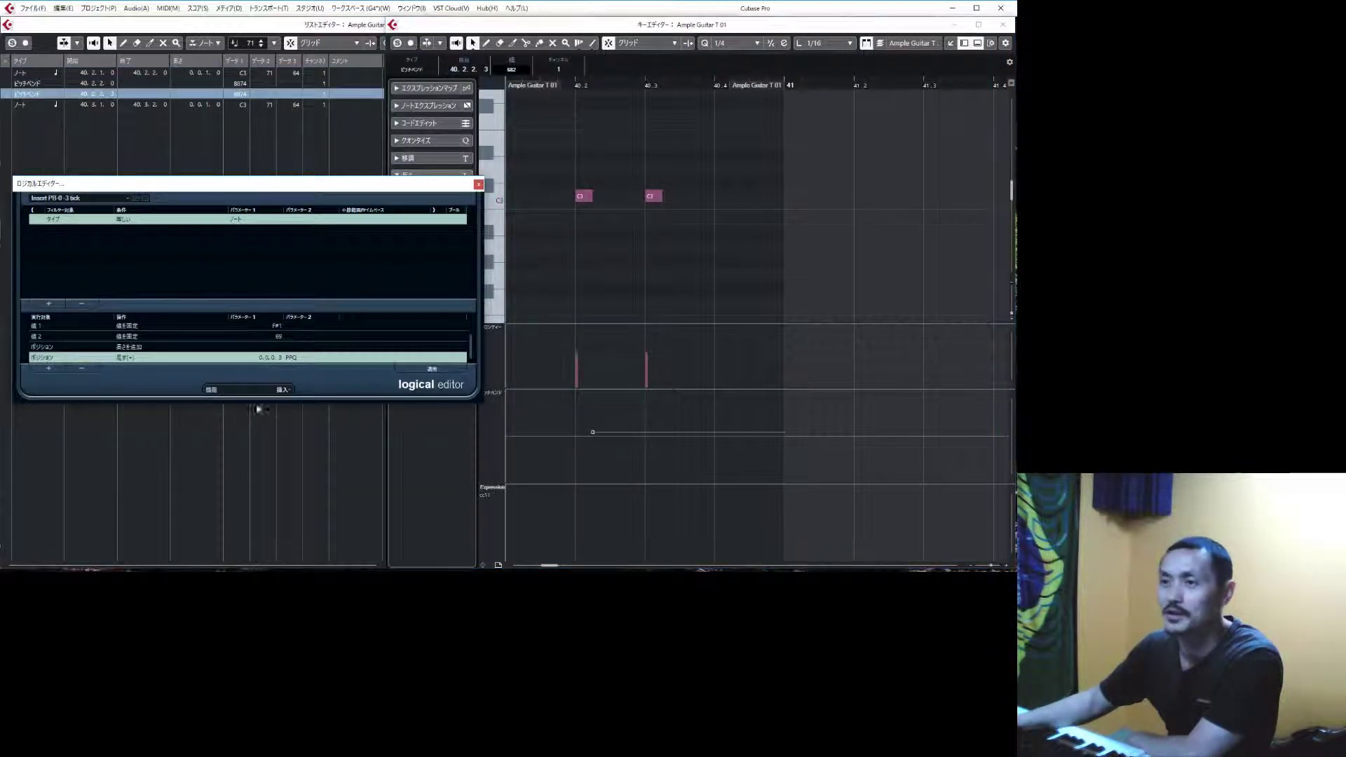